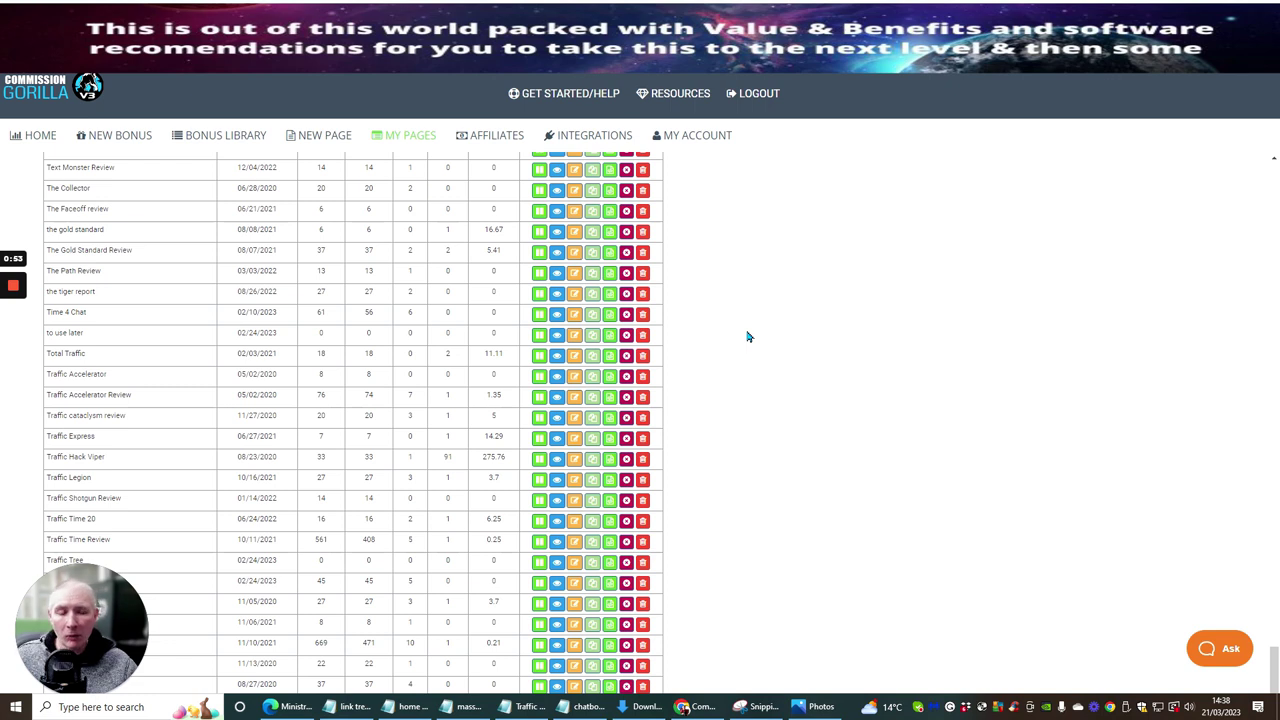
Step: Download the Traffic tree review bonus page as Traffictreereview.php and close the download dialog
{"action": "scroll", "coordinate": [191, 269], "scroll_direction": "down", "scroll_amount": 2}
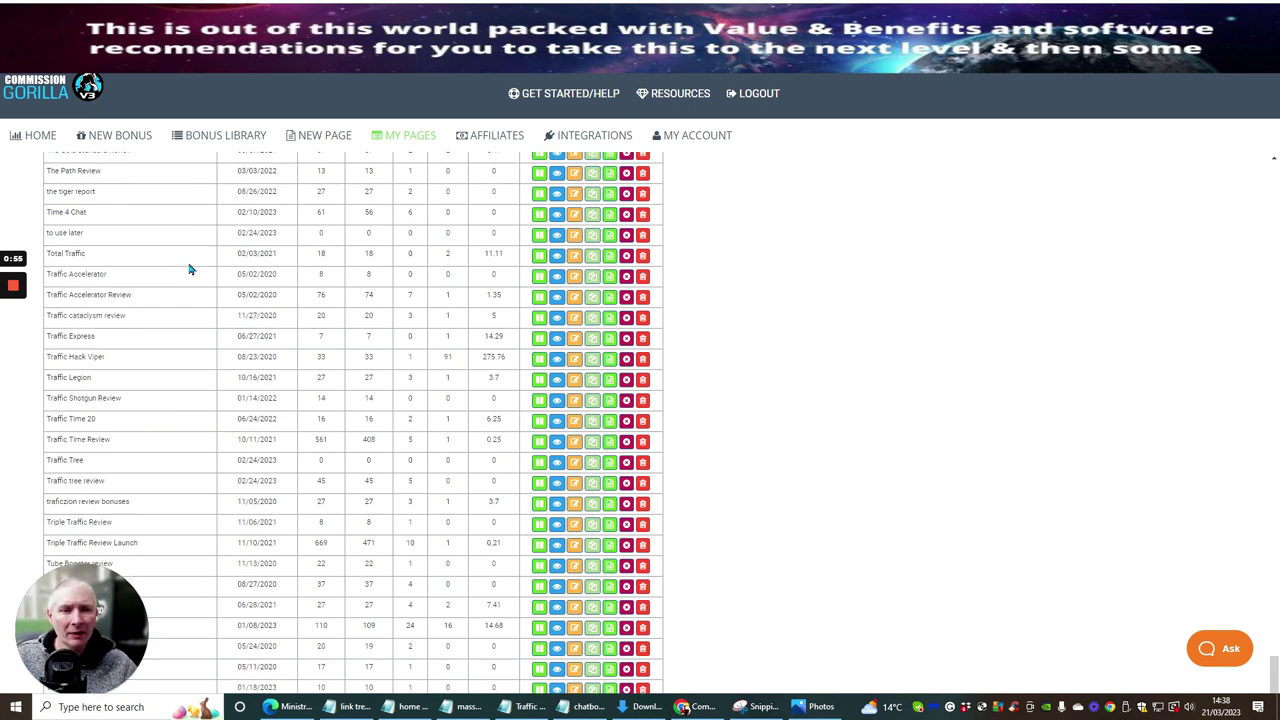
{"action": "scroll", "coordinate": [157, 277], "scroll_direction": "down", "scroll_amount": 3}
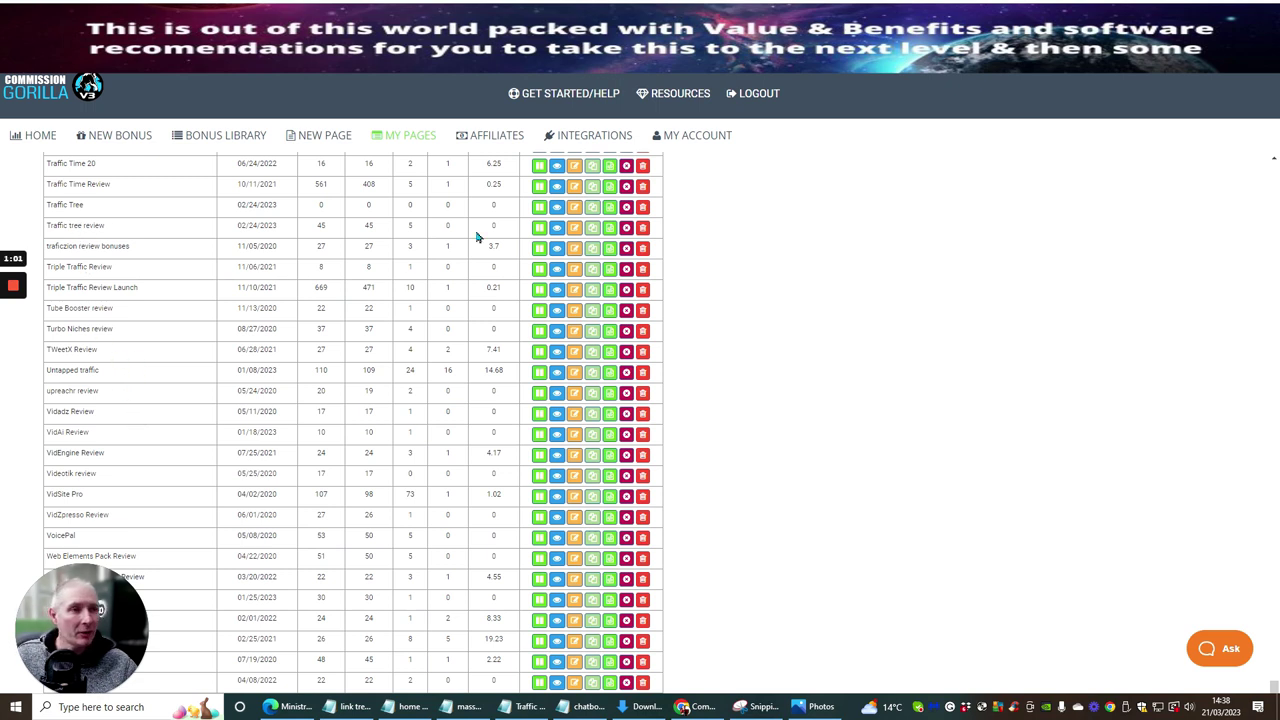
{"action": "left_click", "coordinate": [610, 232]}
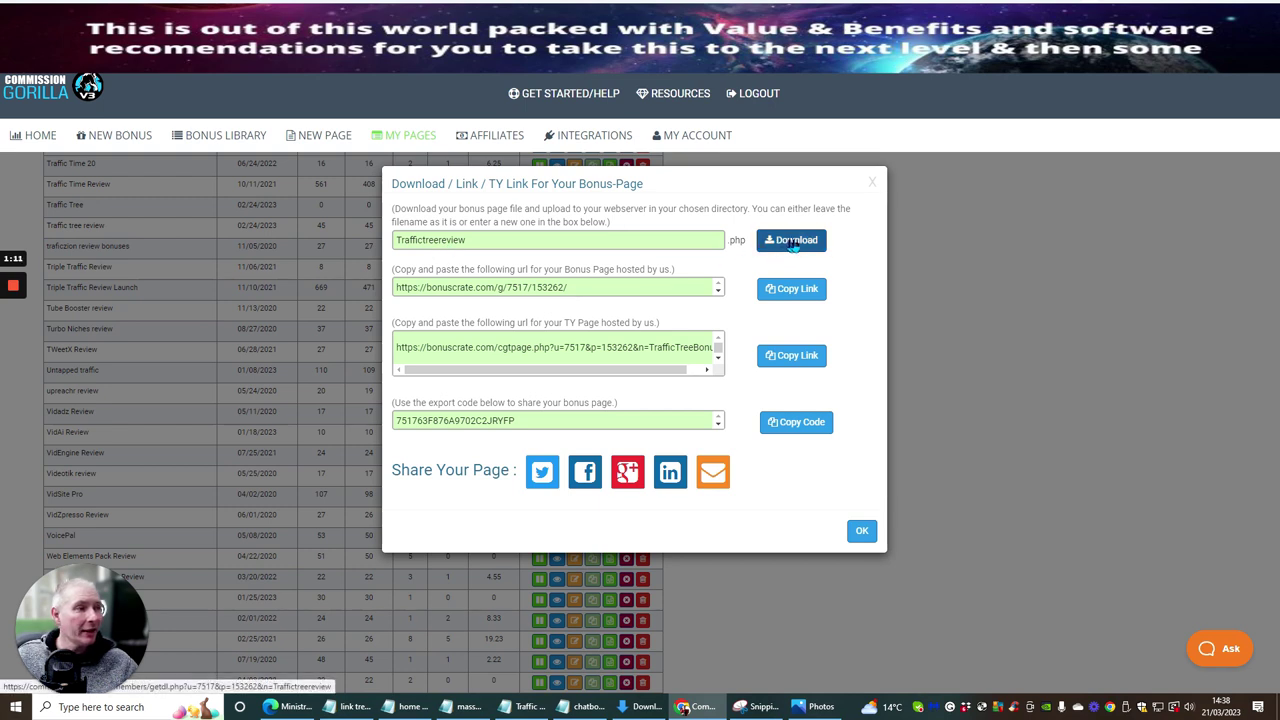
{"action": "left_click", "coordinate": [786, 244]}
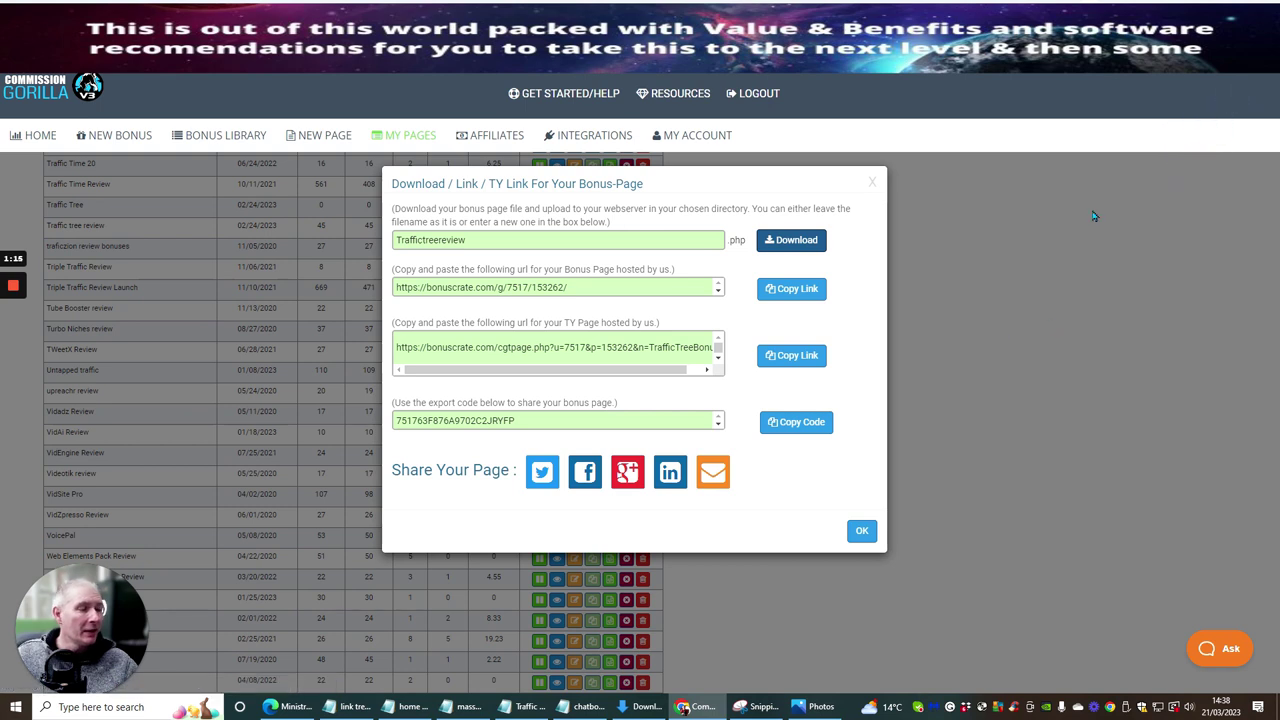
{"action": "left_click", "coordinate": [855, 529]}
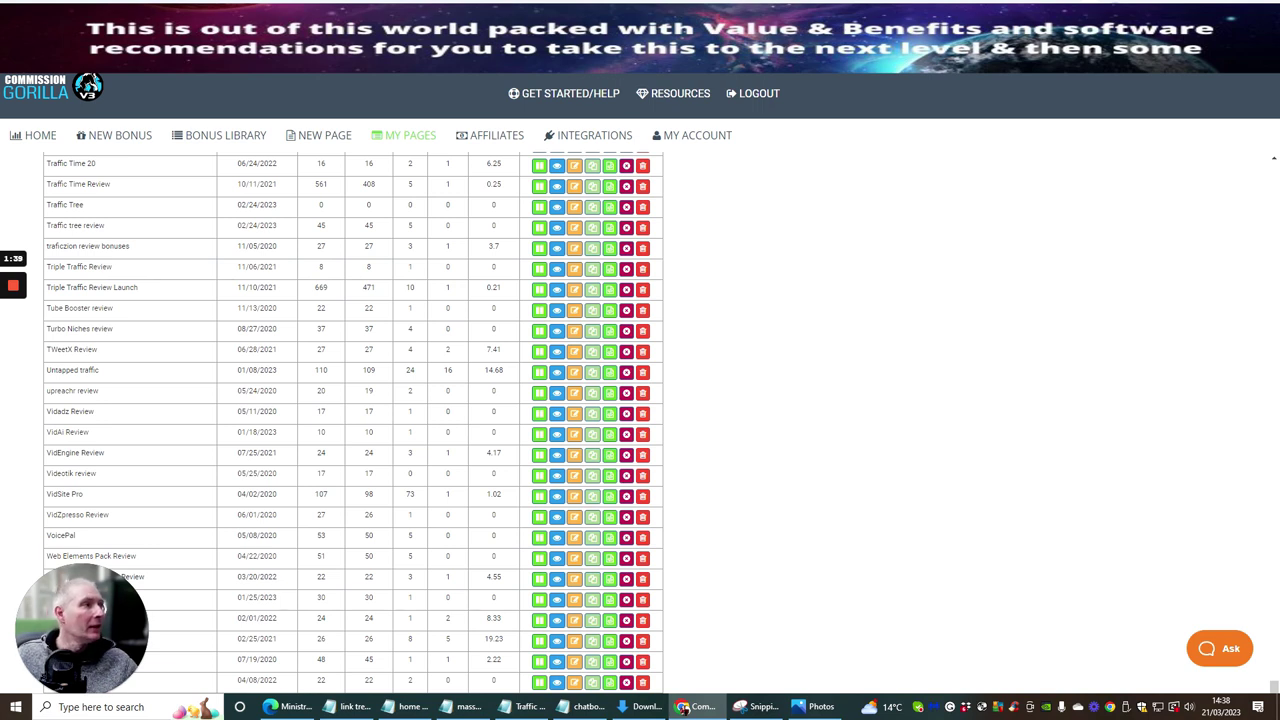
Step: In a new tab, reach GoDaddy's cPanel File Manager home directory through the 'godaddy' history suggestion
{"action": "key", "text": "ctrl+t"}
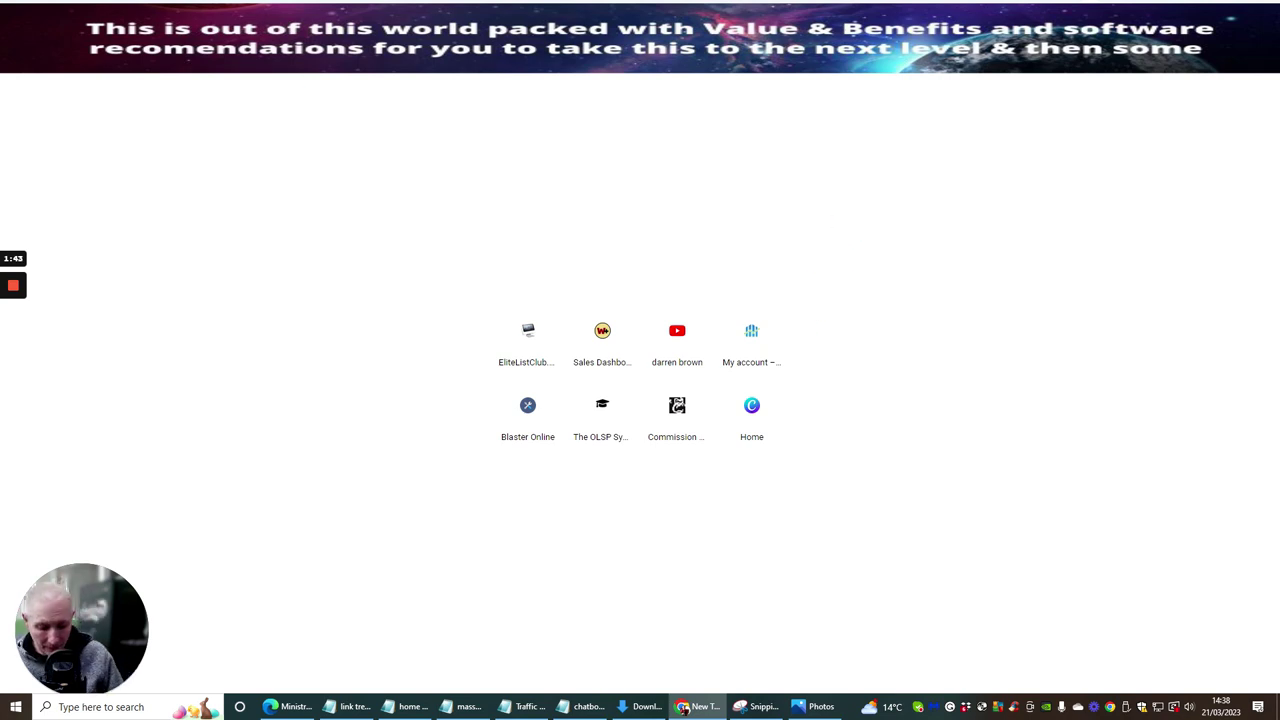
{"action": "type", "text": "godaddy"}
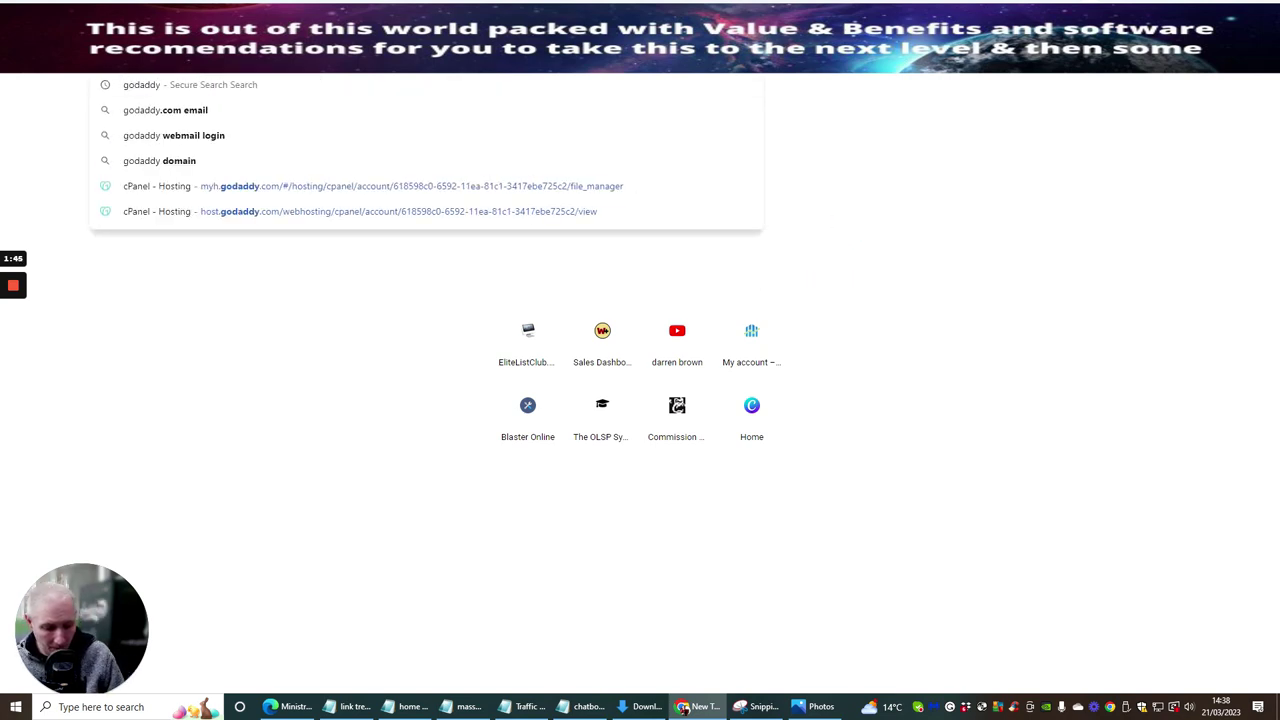
{"action": "left_click", "coordinate": [205, 186]}
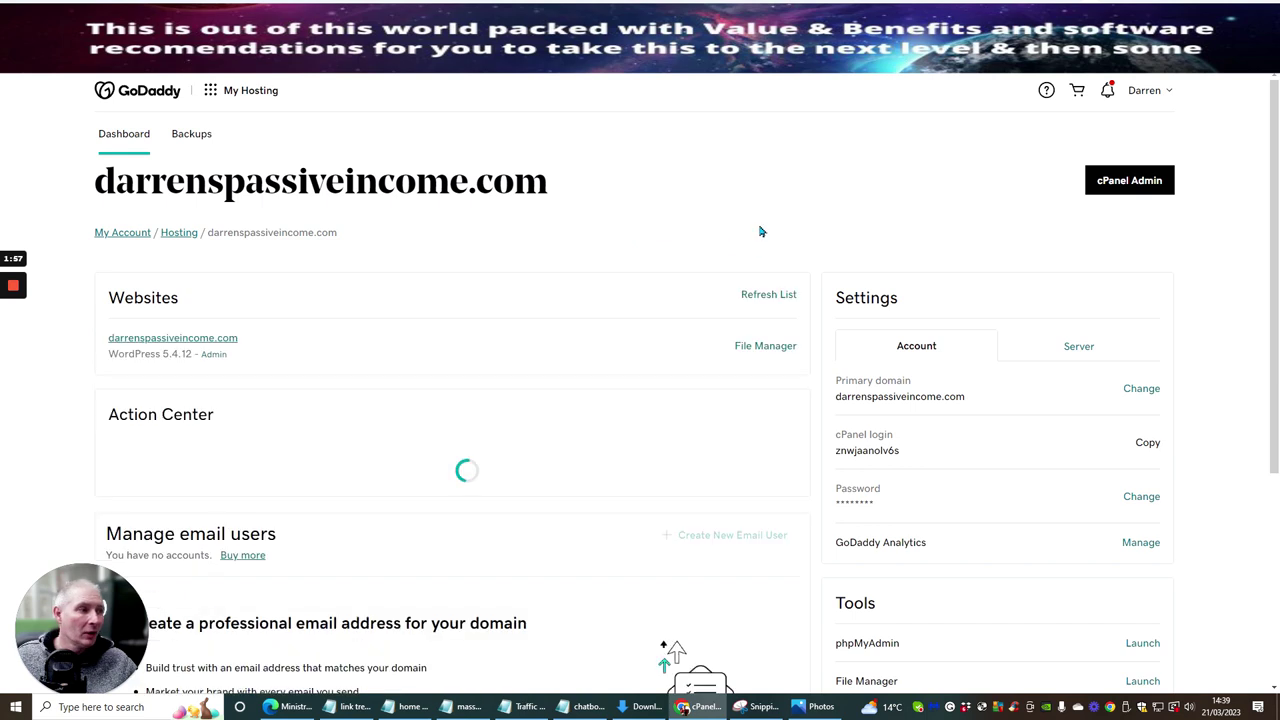
{"action": "scroll", "coordinate": [727, 175], "scroll_direction": "down", "scroll_amount": 2}
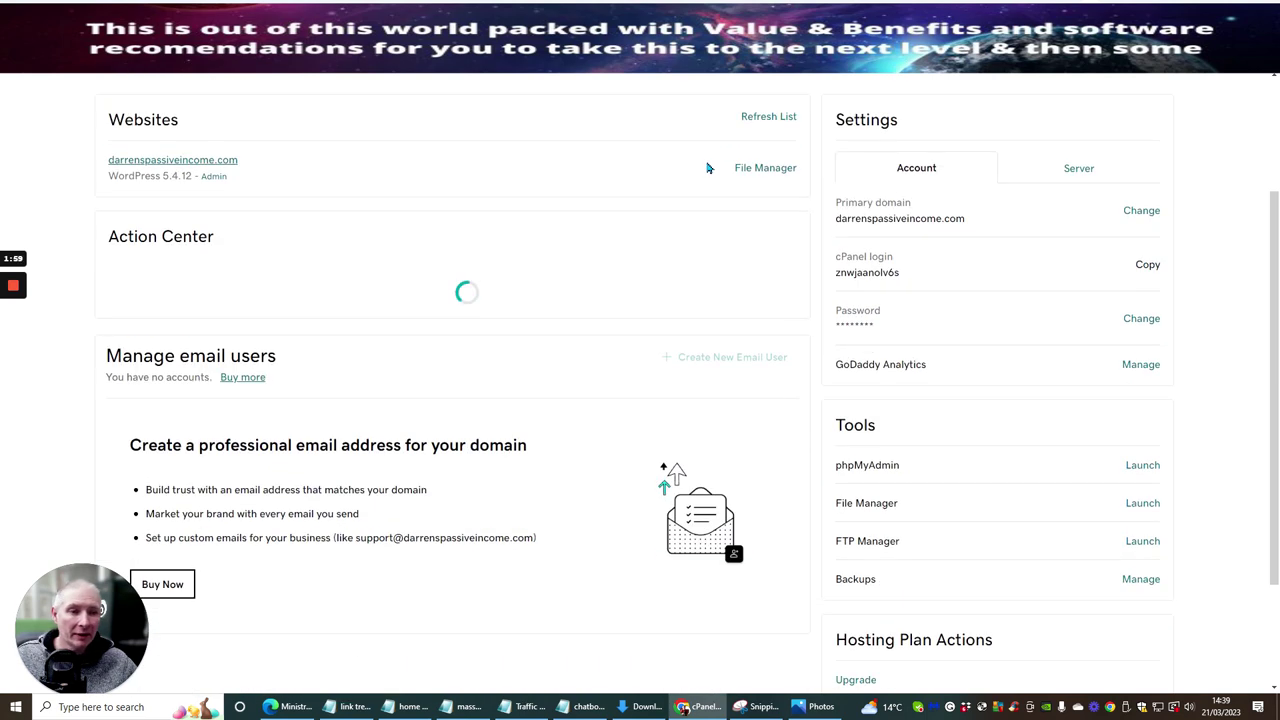
{"action": "scroll", "coordinate": [705, 170], "scroll_direction": "up", "scroll_amount": 1}
{"action": "scroll", "coordinate": [702, 245], "scroll_direction": "down", "scroll_amount": 3}
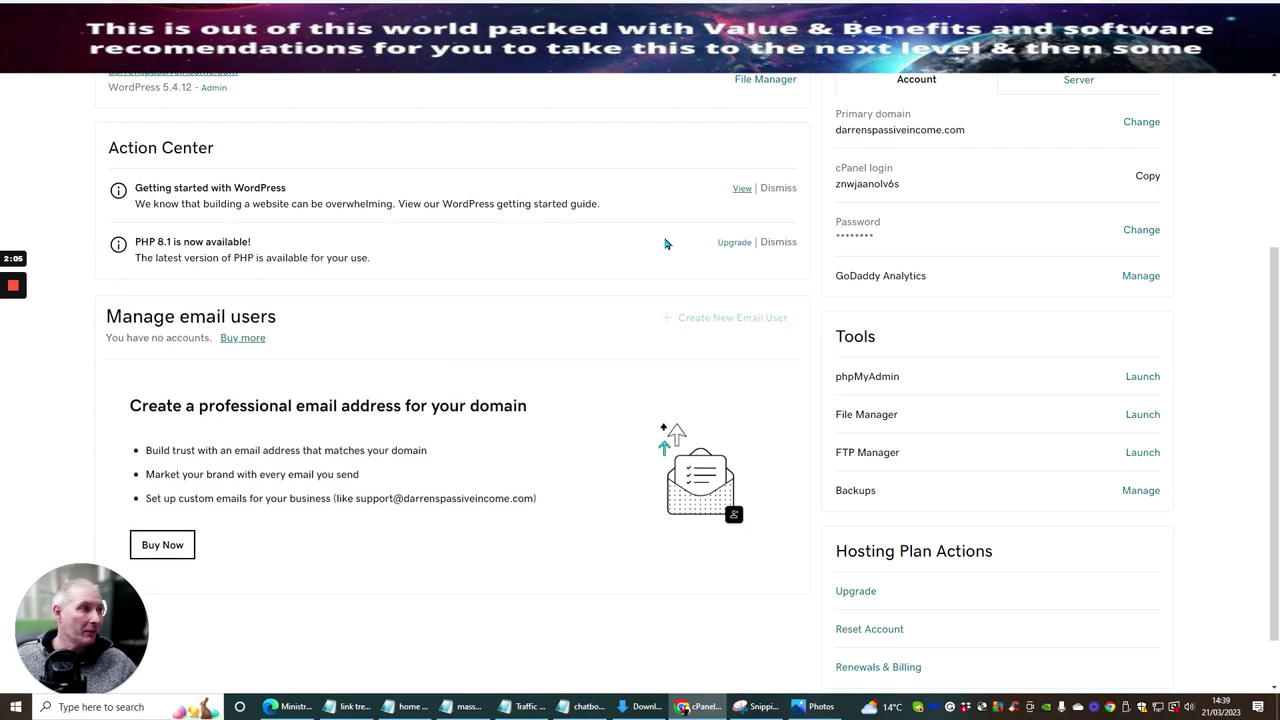
{"action": "scroll", "coordinate": [666, 243], "scroll_direction": "down", "scroll_amount": 1}
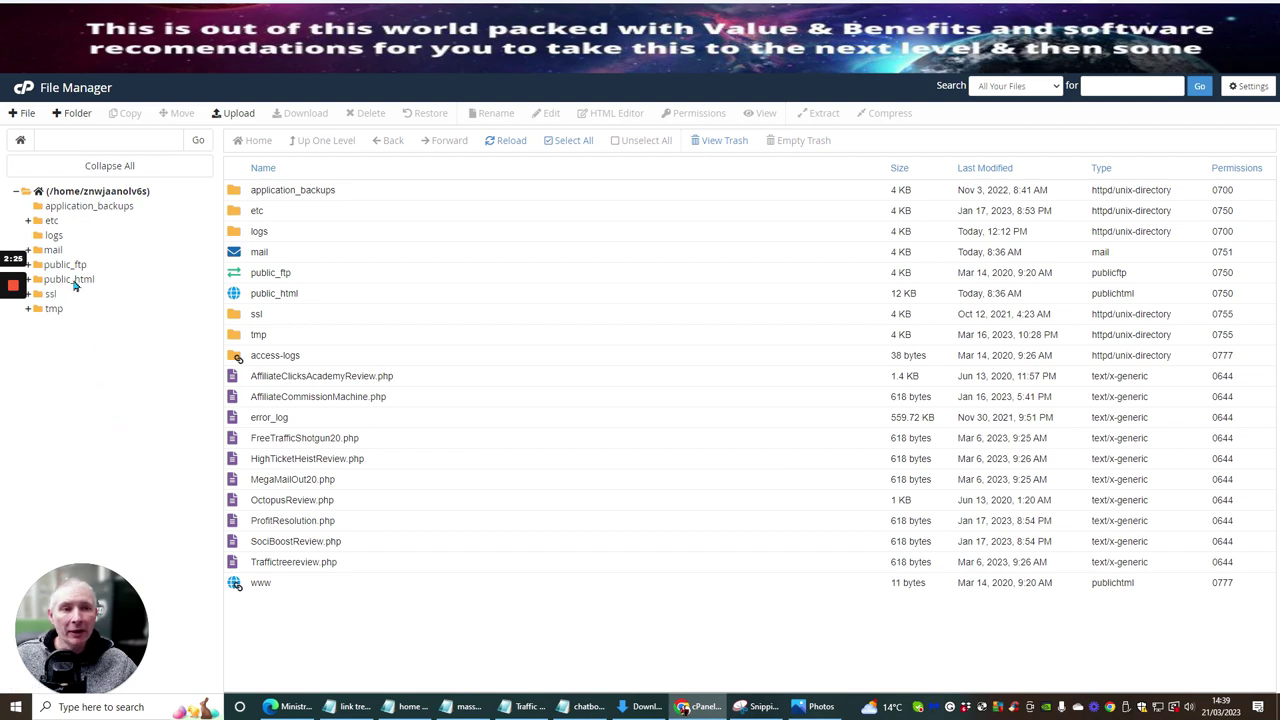
Step: Upload Traffictreereview (2).php from Downloads into public_html, then close the upload page
{"action": "left_click", "coordinate": [62, 283]}
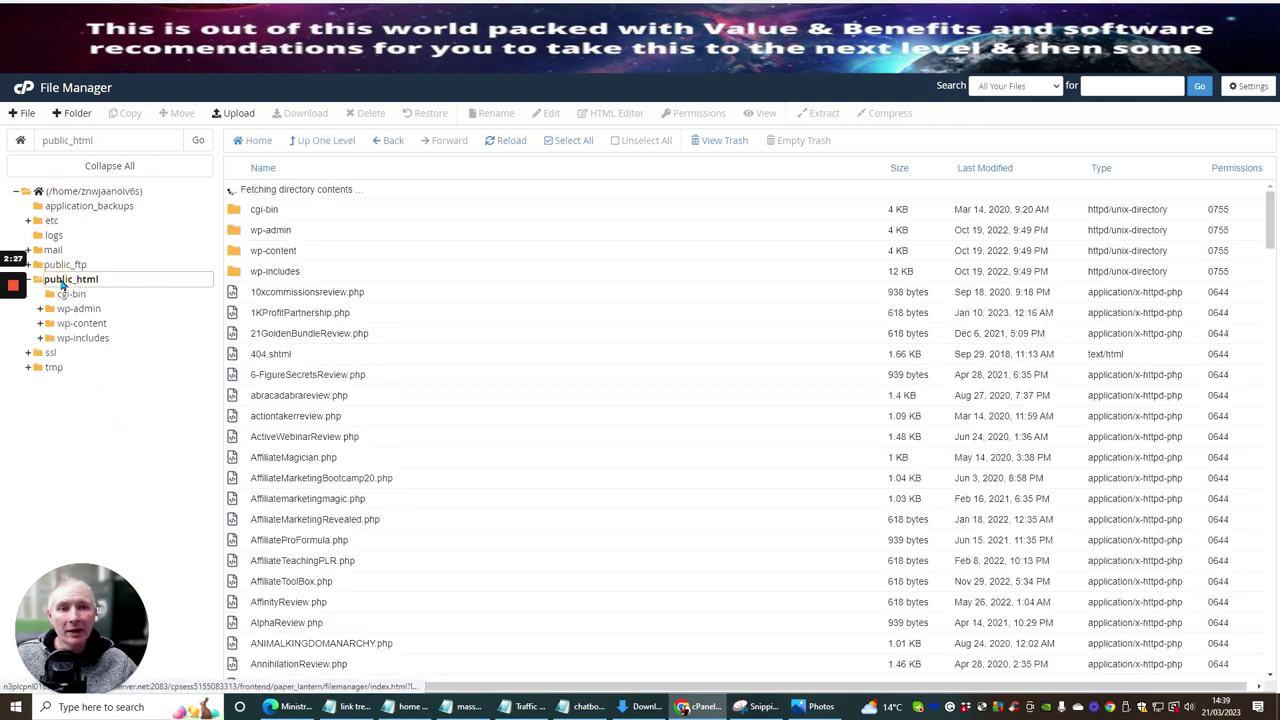
{"action": "left_click", "coordinate": [229, 114]}
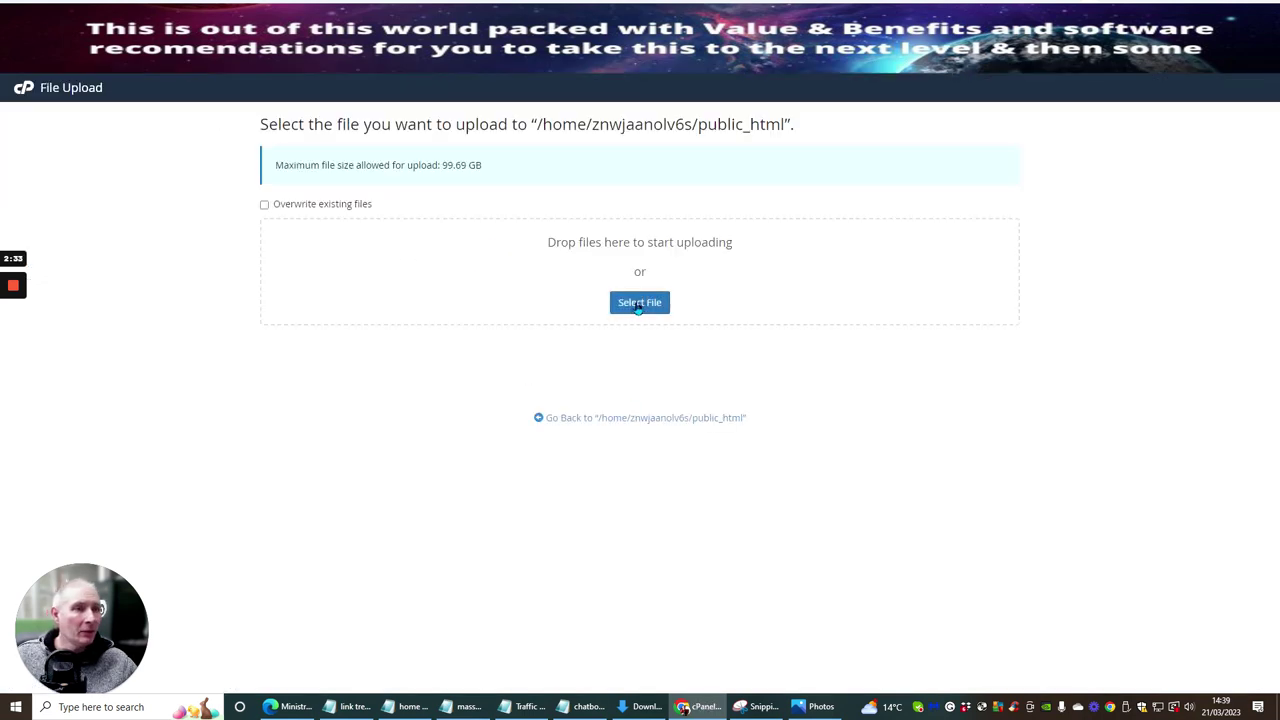
{"action": "left_click", "coordinate": [636, 305]}
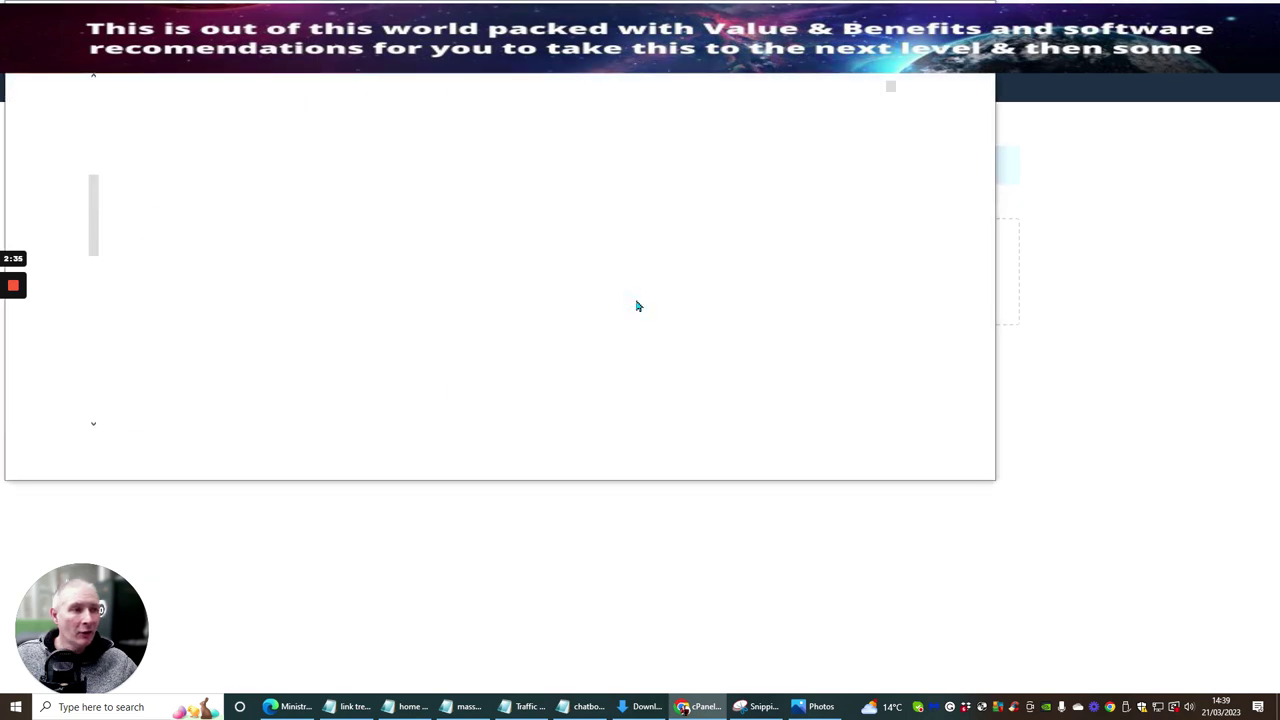
{"action": "left_click_drag", "start_coordinate": [95, 200], "coordinate": [96, 97]}
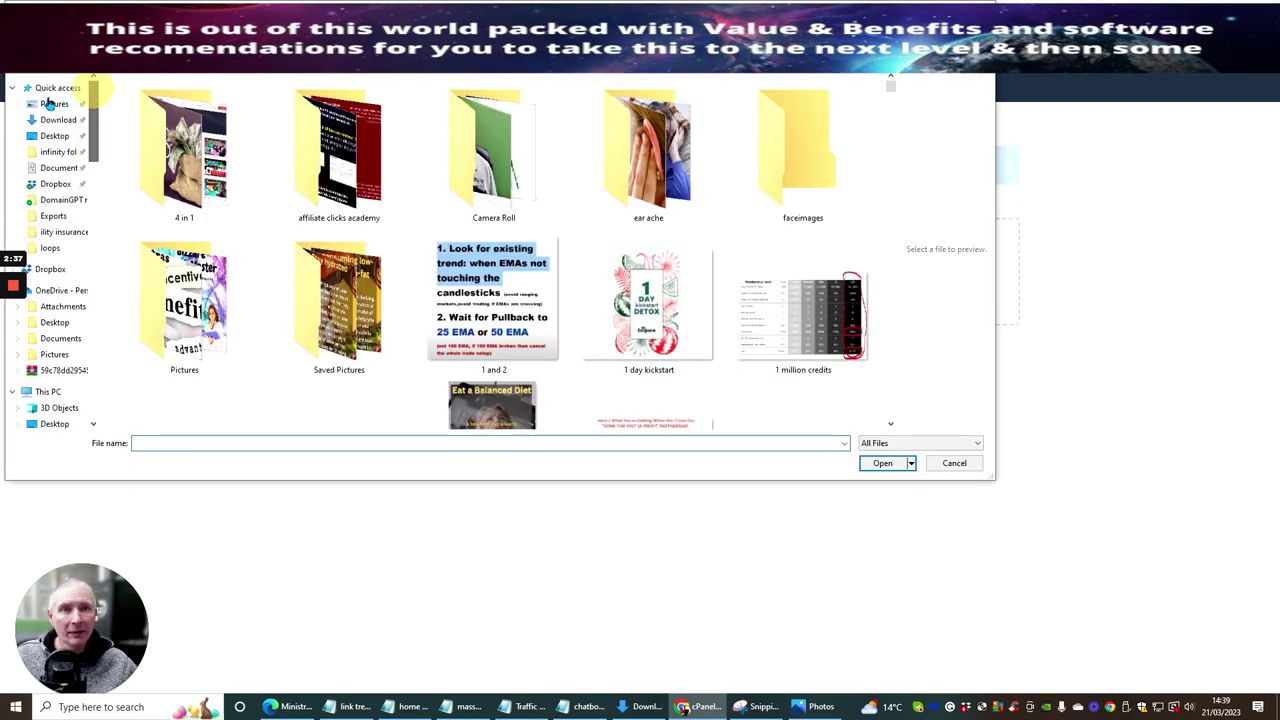
{"action": "left_click", "coordinate": [48, 90]}
{"action": "left_click", "coordinate": [48, 120]}
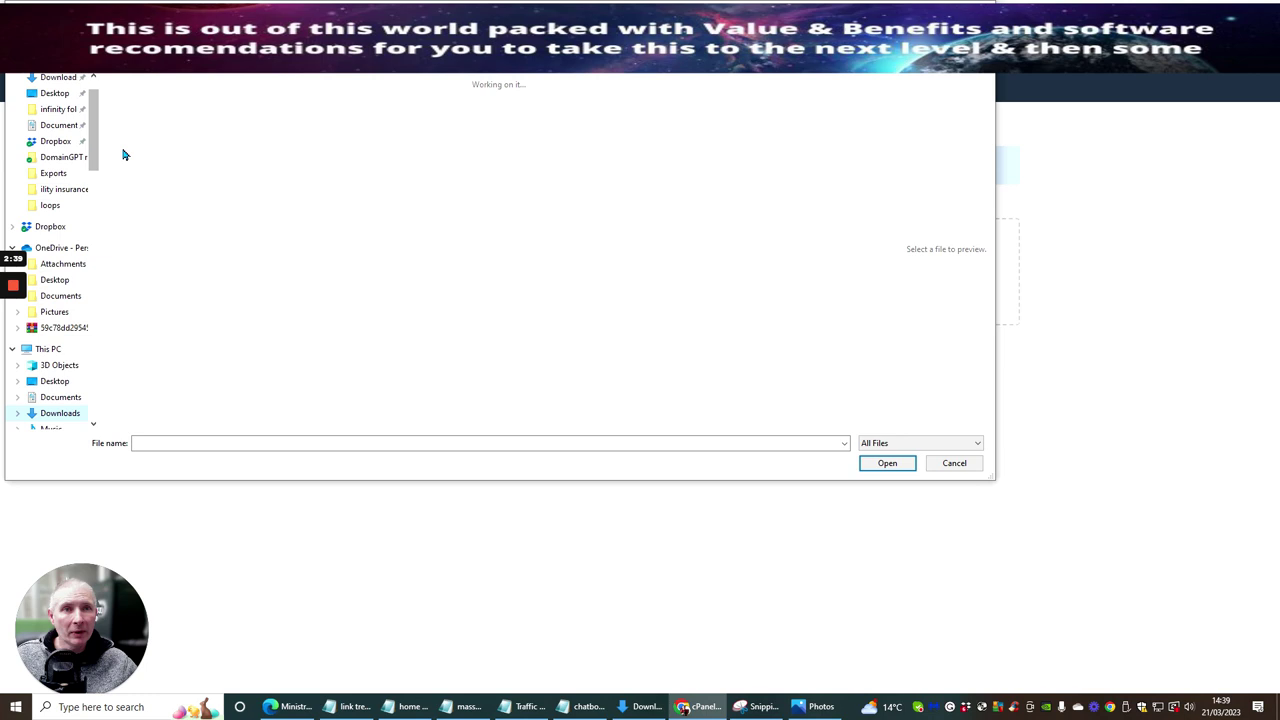
{"action": "scroll", "coordinate": [171, 166], "scroll_direction": "down", "scroll_amount": 5}
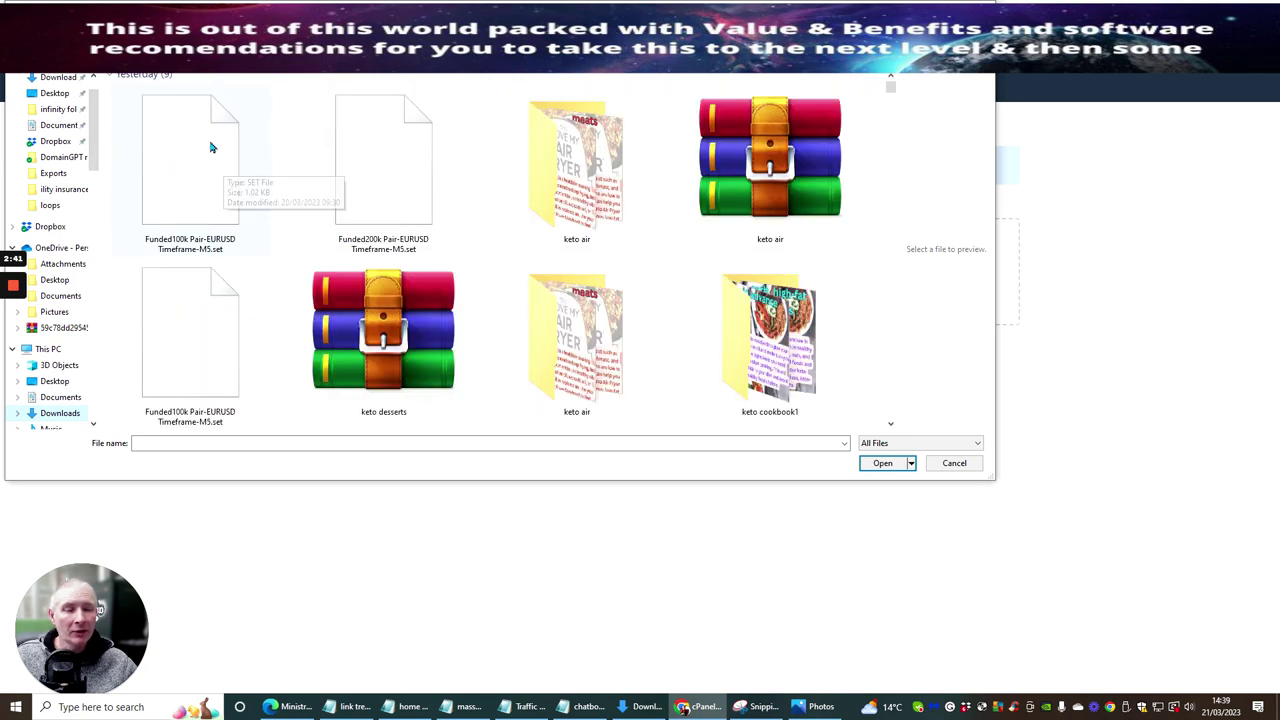
{"action": "scroll", "coordinate": [170, 198], "scroll_direction": "up", "scroll_amount": 3}
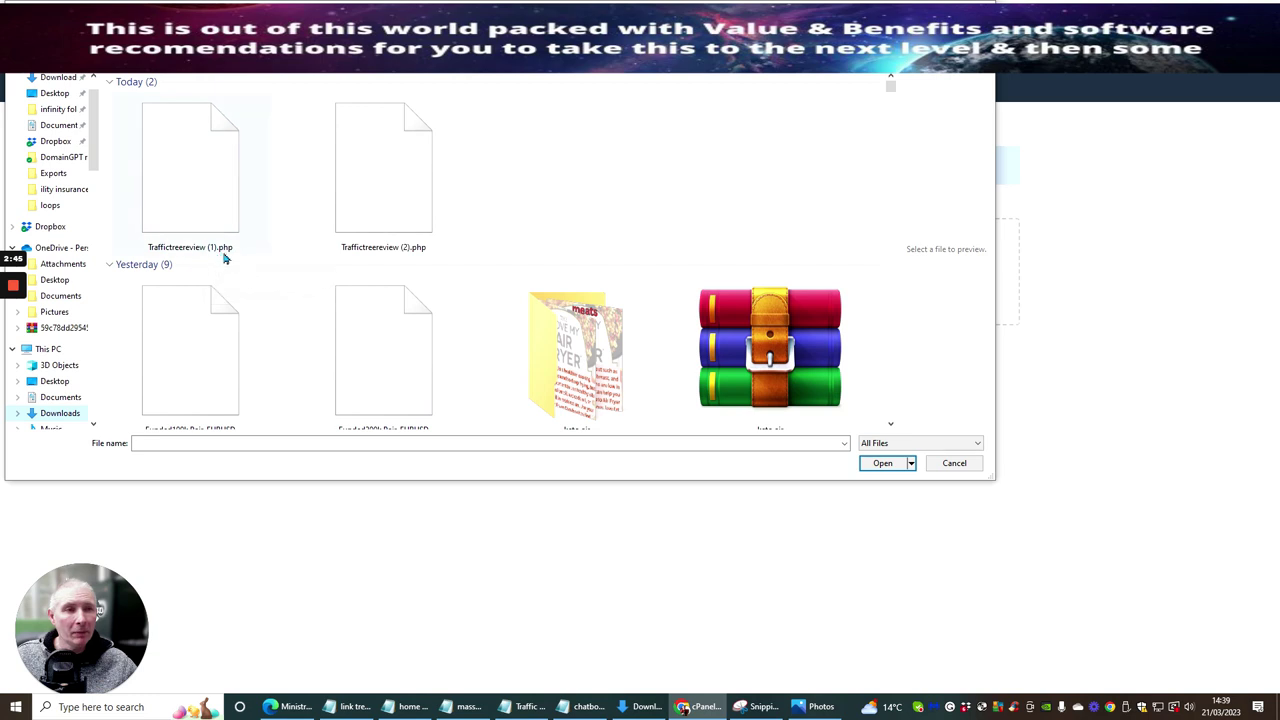
{"action": "left_click", "coordinate": [376, 188]}
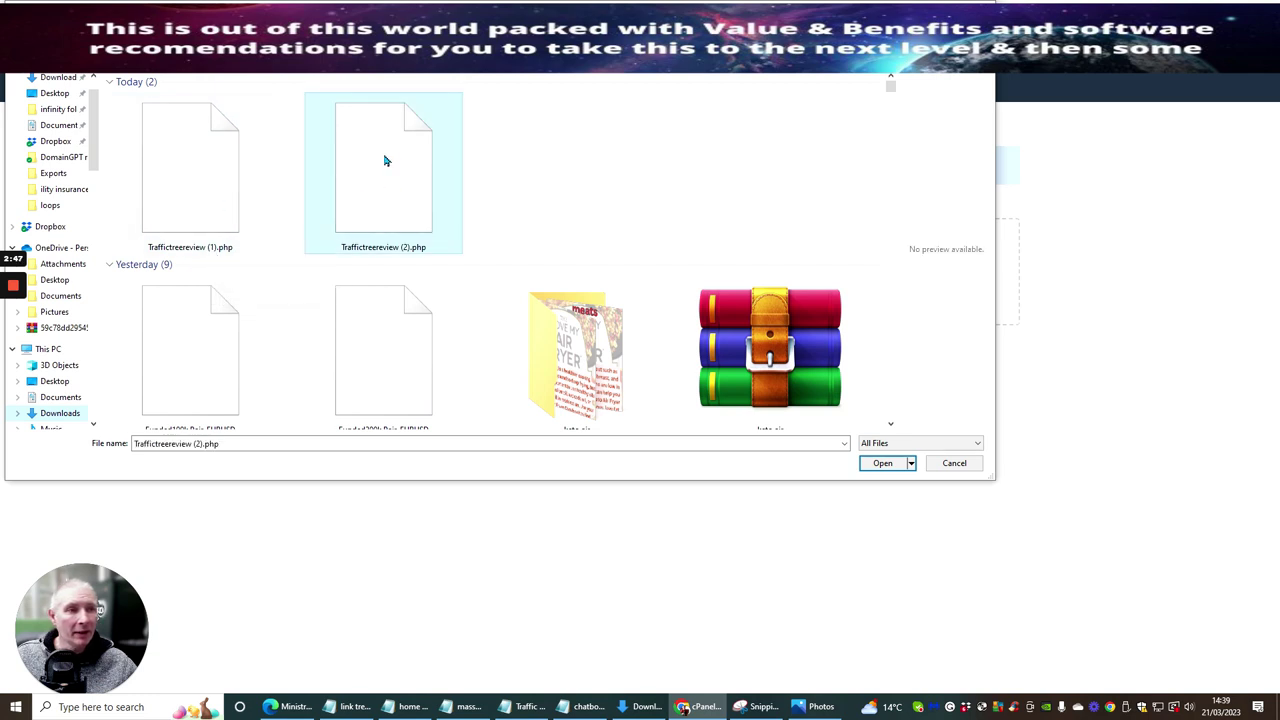
{"action": "left_click", "coordinate": [863, 467]}
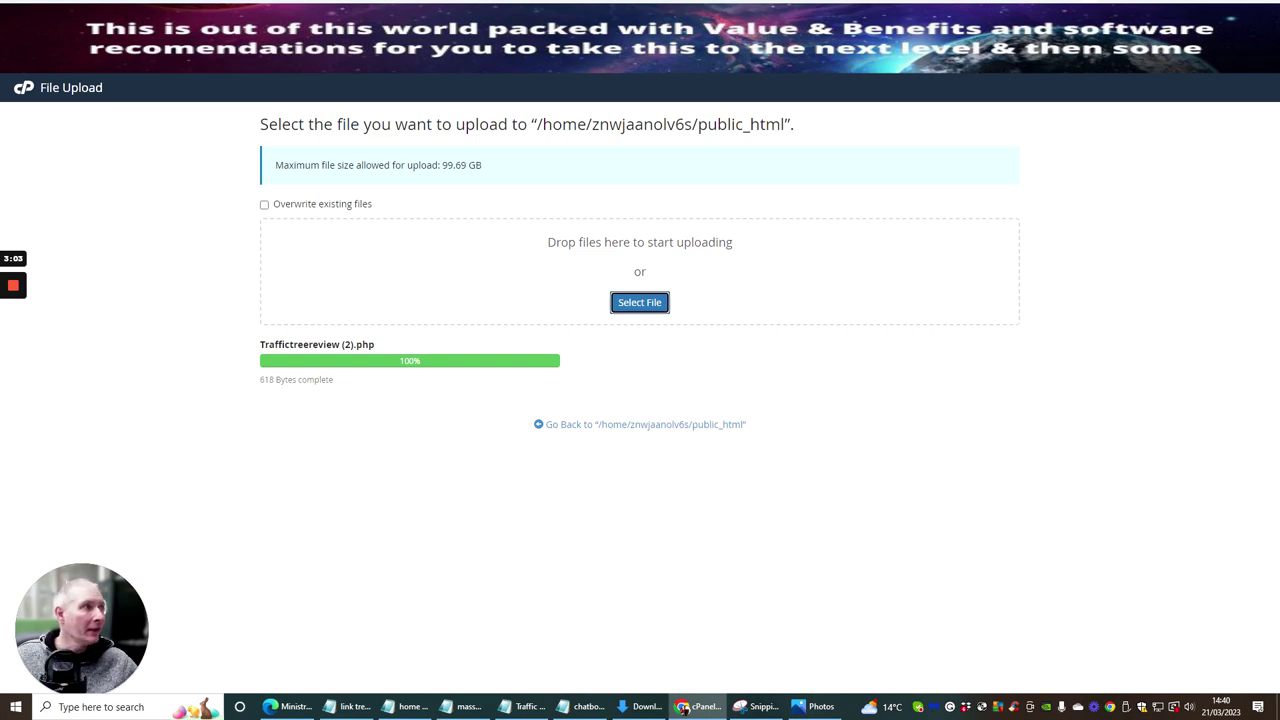
{"action": "key", "text": "ctrl+w"}
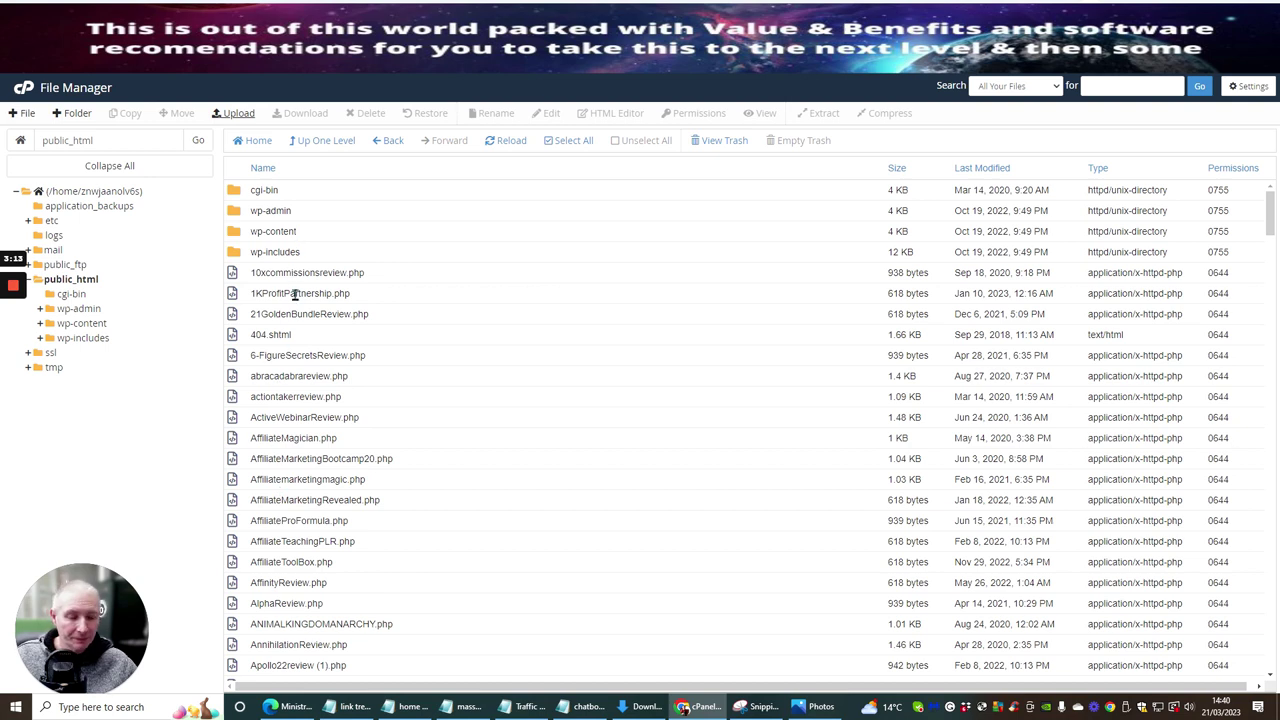
Step: Scroll through the public_html listing of review .php files such as 1KProfitPartnership.php
{"action": "scroll", "coordinate": [297, 291], "scroll_direction": "down", "scroll_amount": 7}
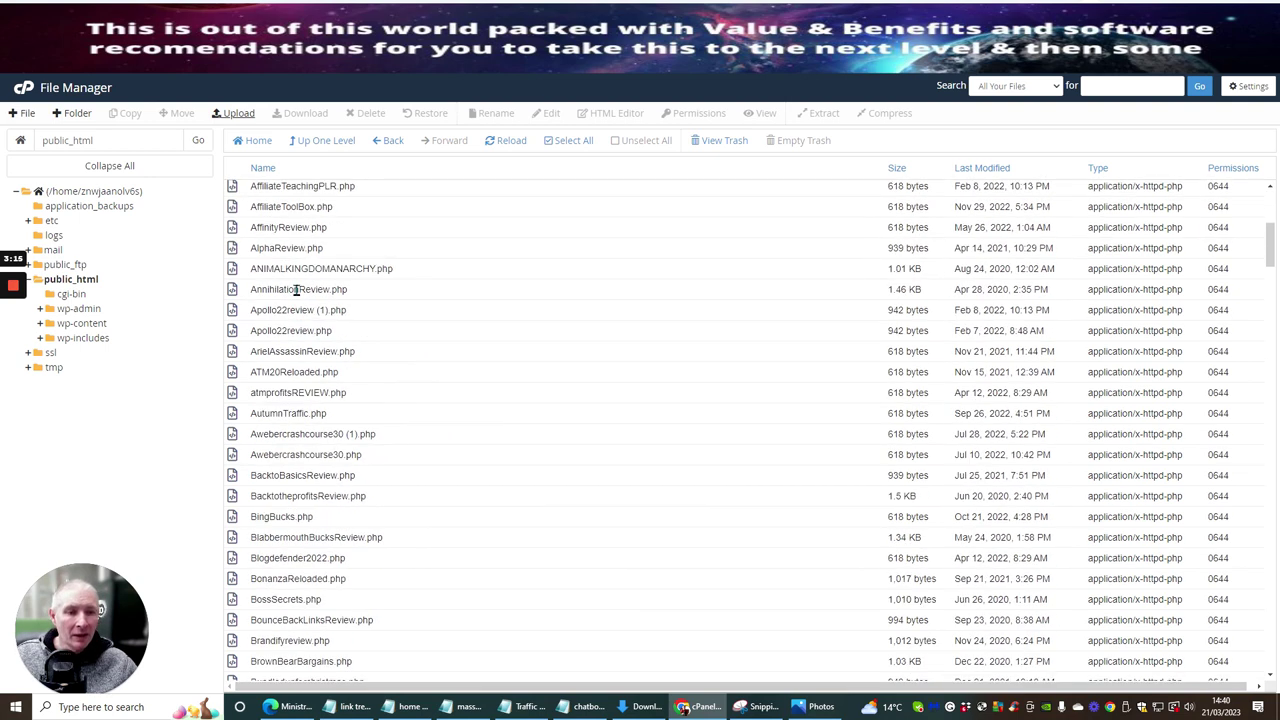
{"action": "scroll", "coordinate": [297, 293], "scroll_direction": "down", "scroll_amount": 3}
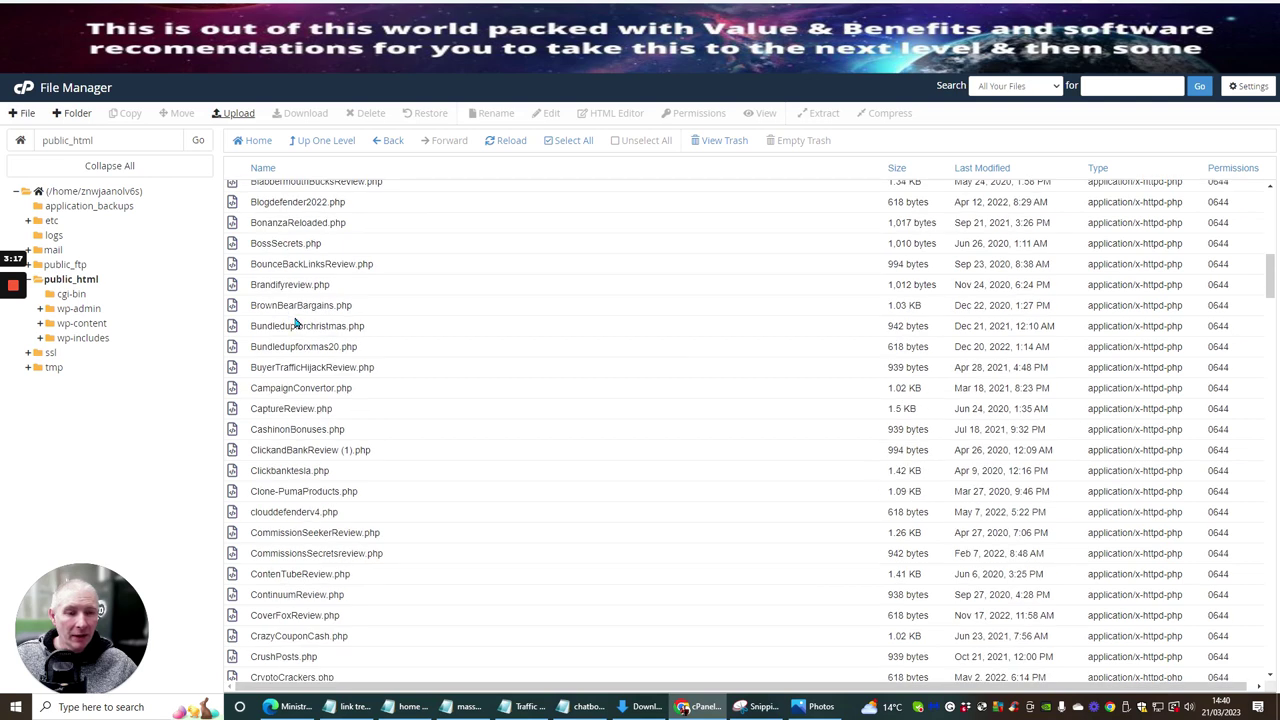
{"action": "scroll", "coordinate": [300, 328], "scroll_direction": "up", "scroll_amount": 5}
{"action": "scroll", "coordinate": [305, 332], "scroll_direction": "up", "scroll_amount": 3}
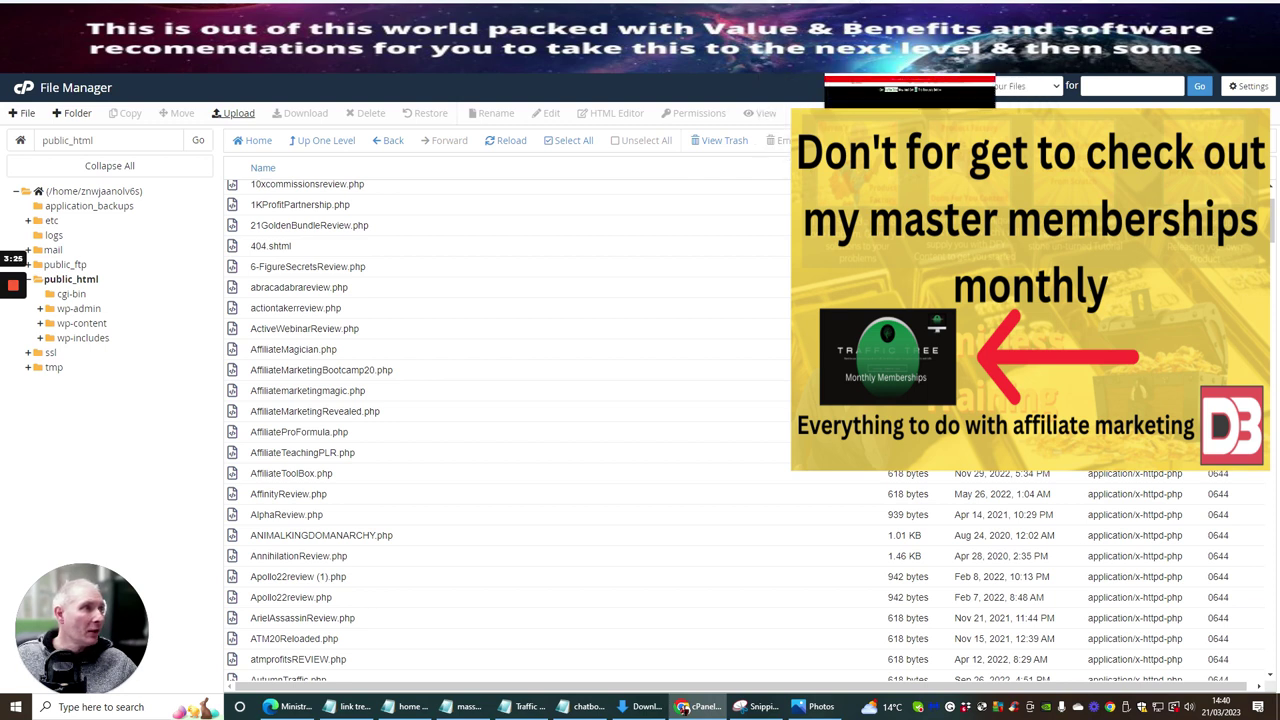
Step: Glance at the WordPress page editor, then move to the Yahoo 'electromagnetic protection' image search
{"action": "key", "text": "ctrl+Tab"}
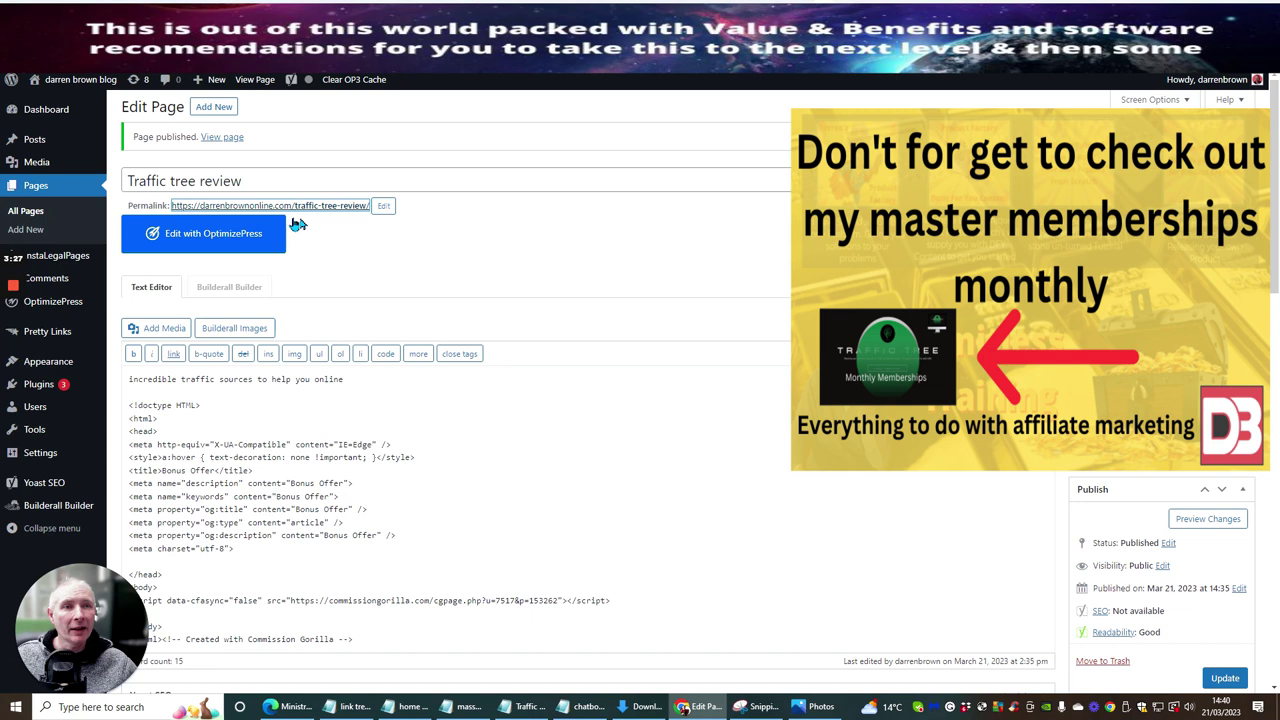
{"action": "scroll", "coordinate": [394, 409], "scroll_direction": "down", "scroll_amount": 2}
{"action": "scroll", "coordinate": [404, 273], "scroll_direction": "up", "scroll_amount": 2}
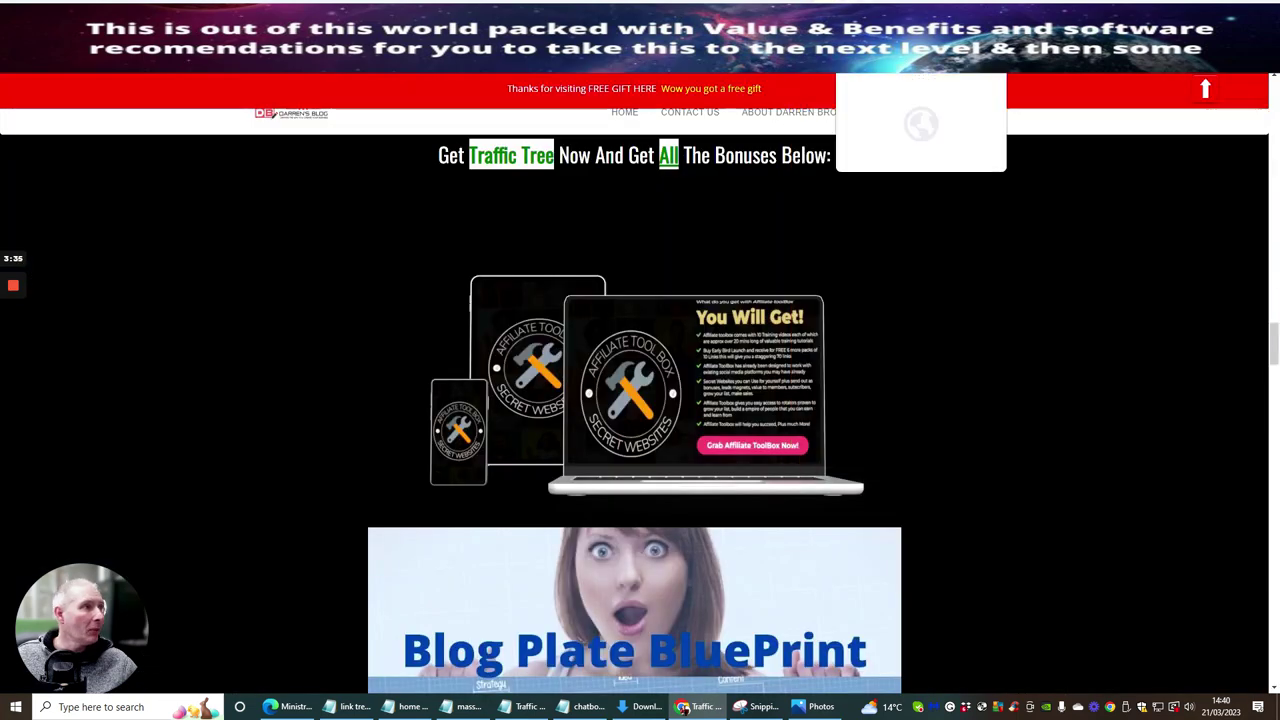
{"action": "scroll", "coordinate": [763, 260], "scroll_direction": "down", "scroll_amount": 5}
{"action": "scroll", "coordinate": [763, 256], "scroll_direction": "down", "scroll_amount": 4}
{"action": "scroll", "coordinate": [751, 283], "scroll_direction": "up", "scroll_amount": 10}
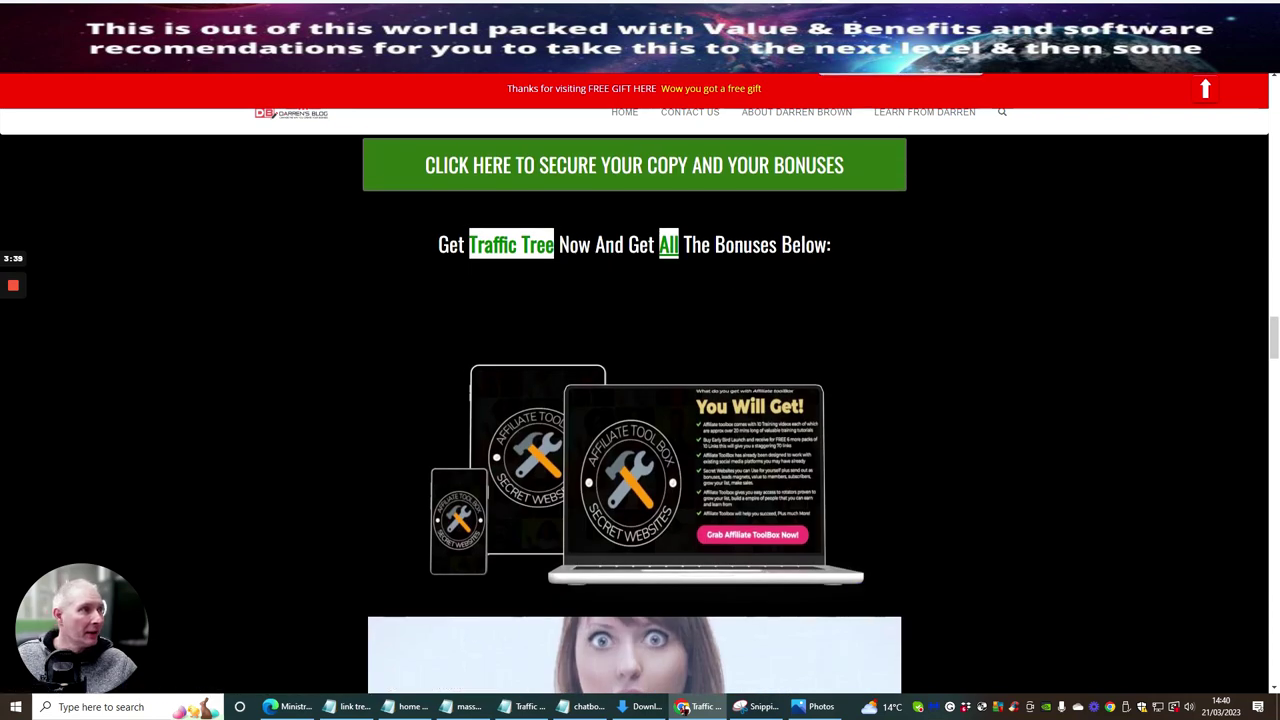
{"action": "left_click", "coordinate": [834, 74]}
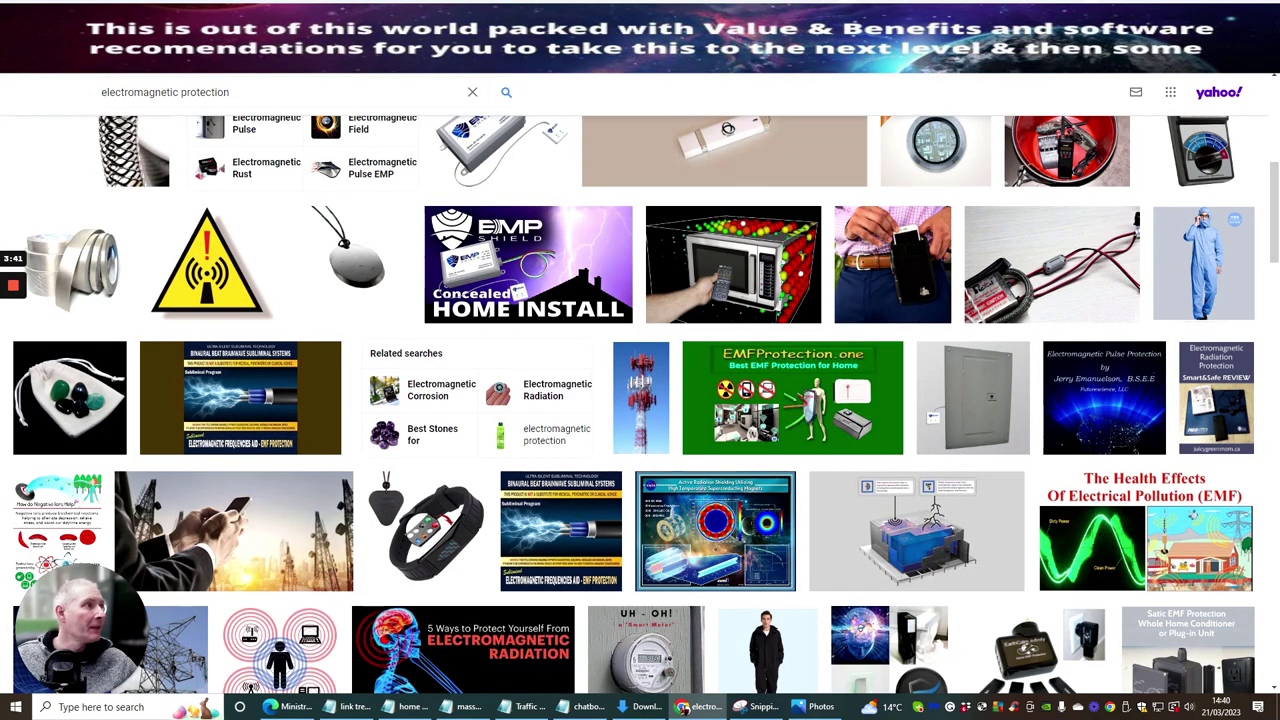
Step: Open the blog admin from the 'darren' address suggestion and go to Posts > All Posts
{"action": "key", "text": "ctrl+t"}
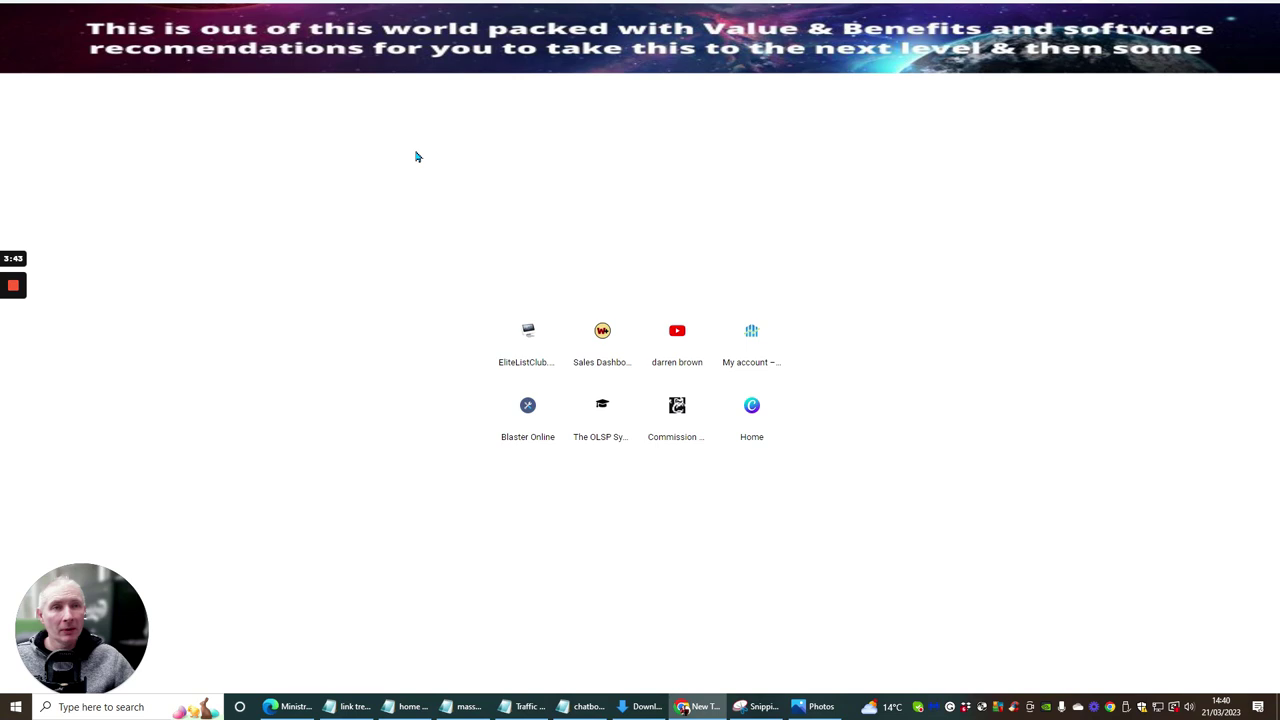
{"action": "type", "text": "darren"}
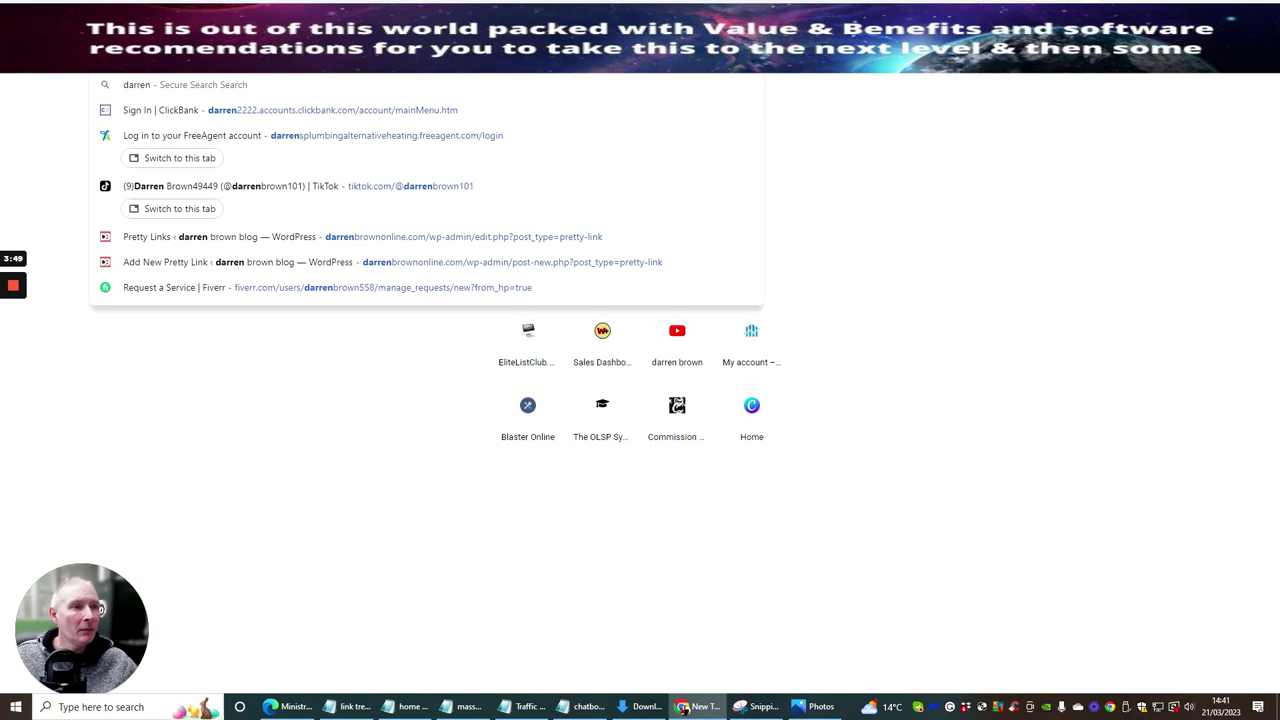
{"action": "left_click", "coordinate": [295, 241]}
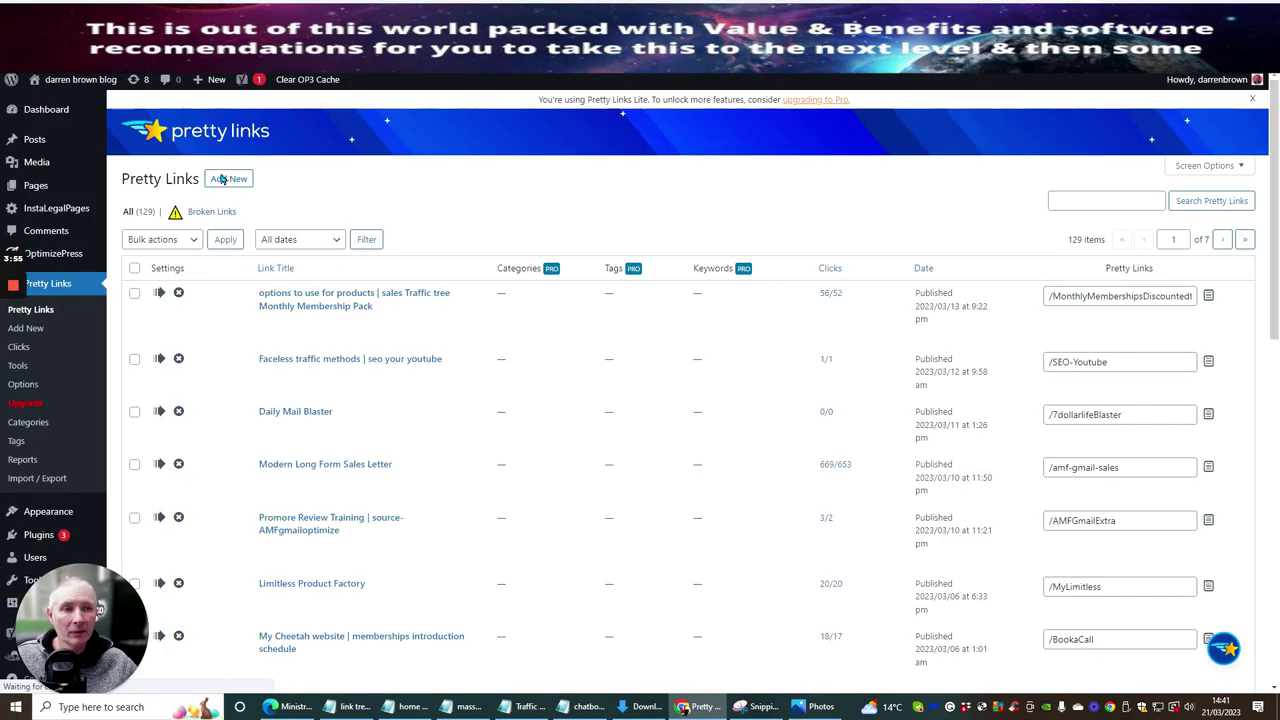
{"action": "mouse_move", "coordinate": [22, 139]}
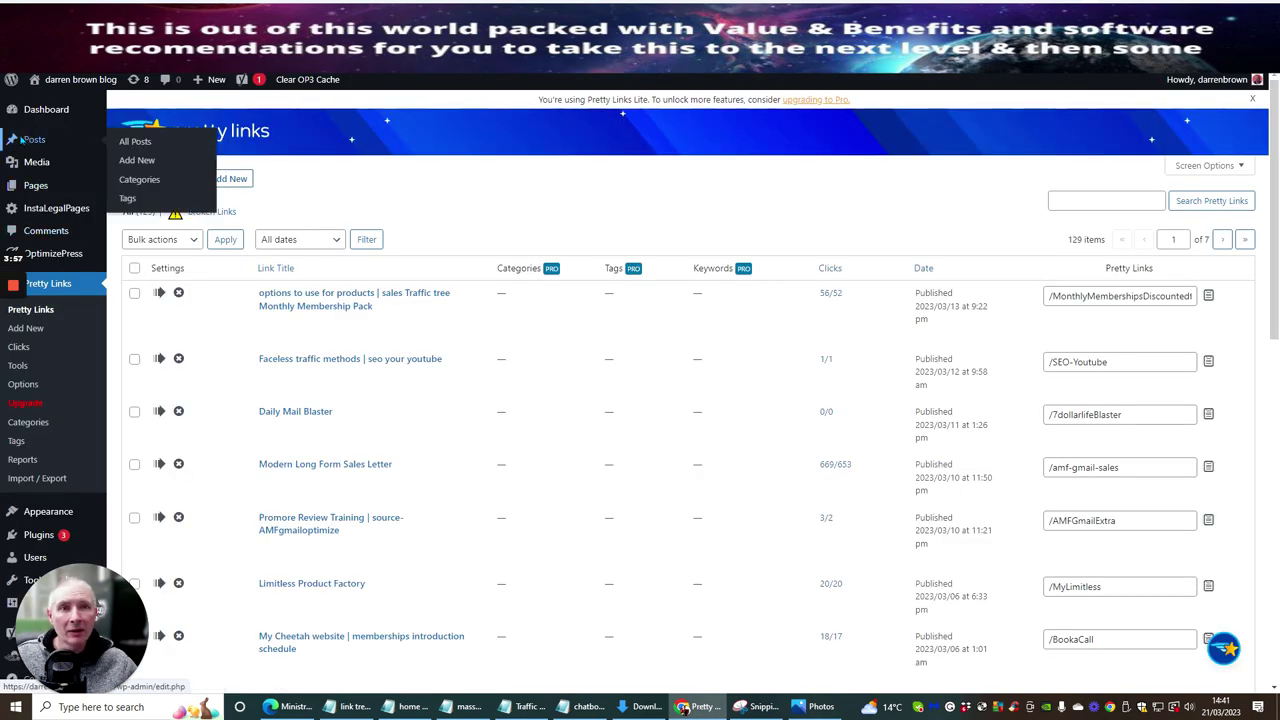
{"action": "left_click", "coordinate": [137, 142]}
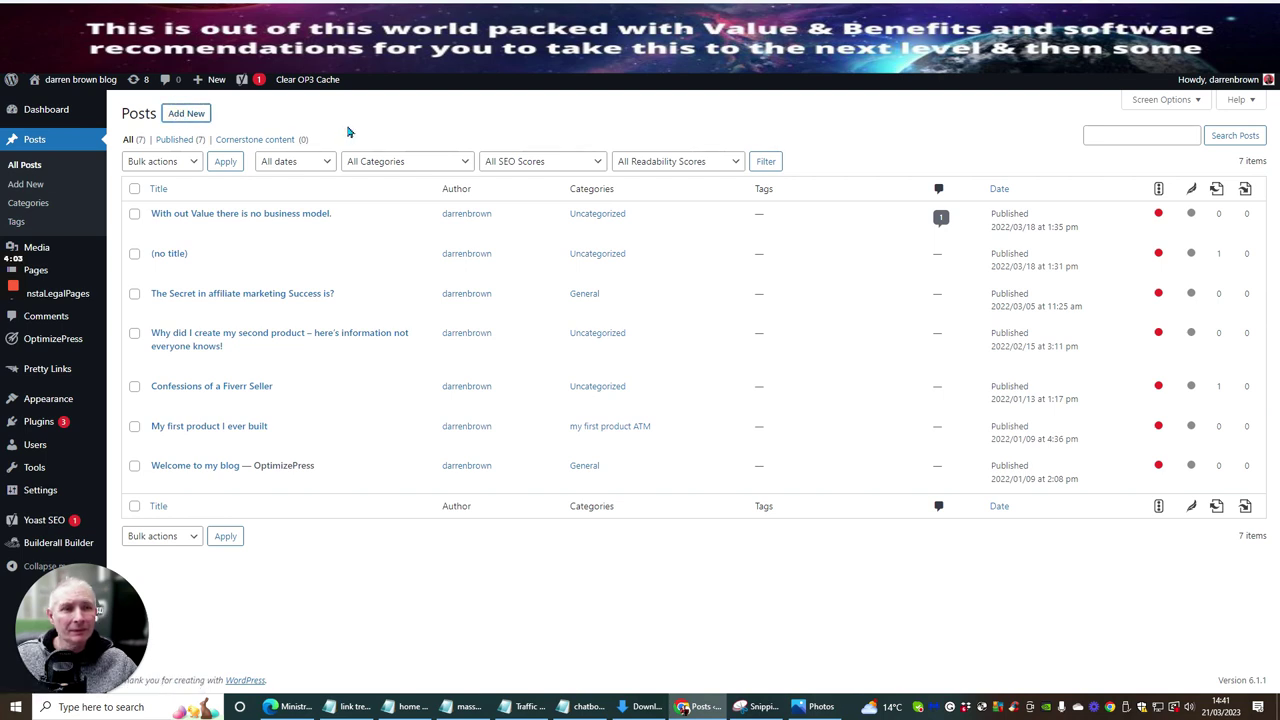
Step: Add a new post titled 'traffic treepost awesome traffic in one place' with body 'love this you should'
{"action": "left_click", "coordinate": [185, 115]}
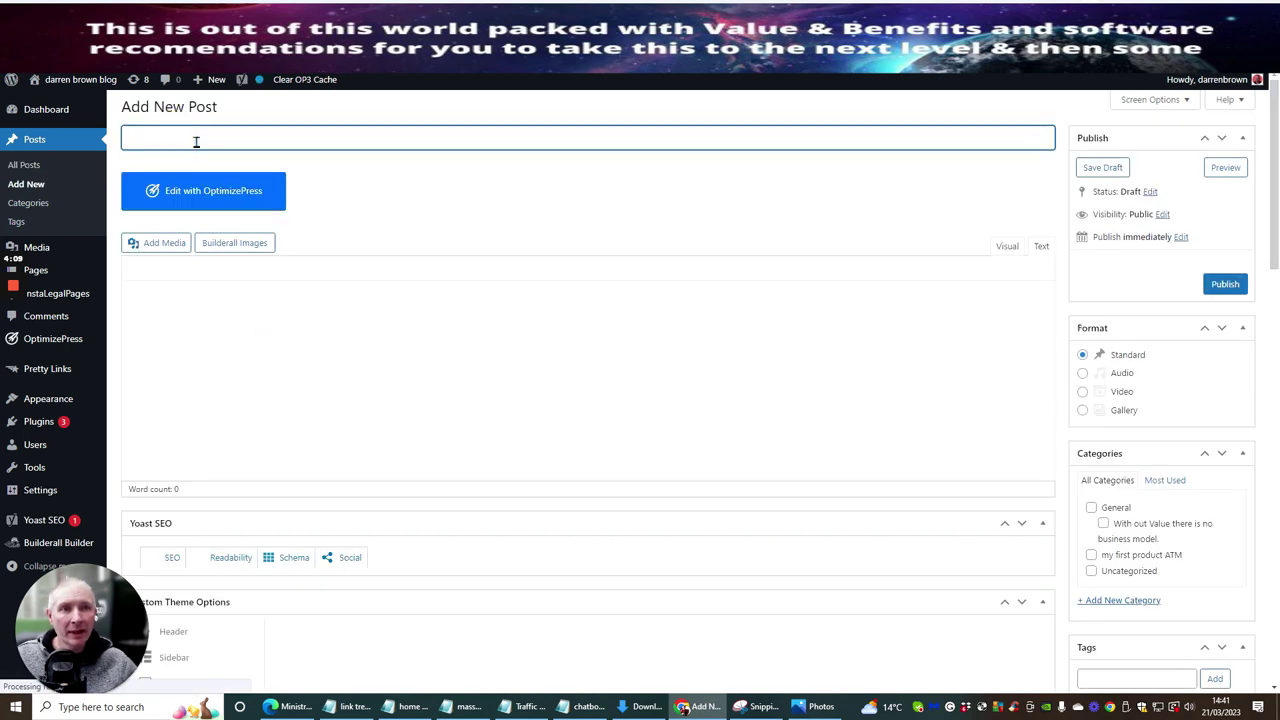
{"action": "type", "text": "t"}
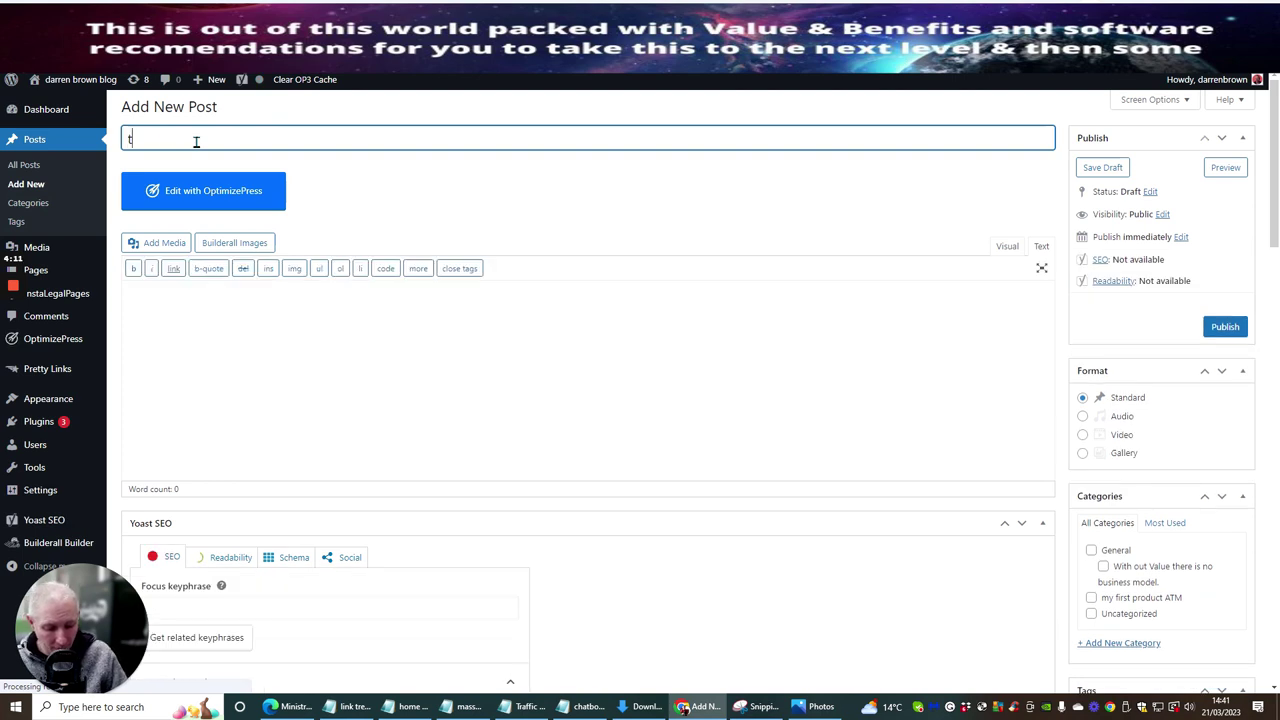
{"action": "type", "text": "raffic tree"}
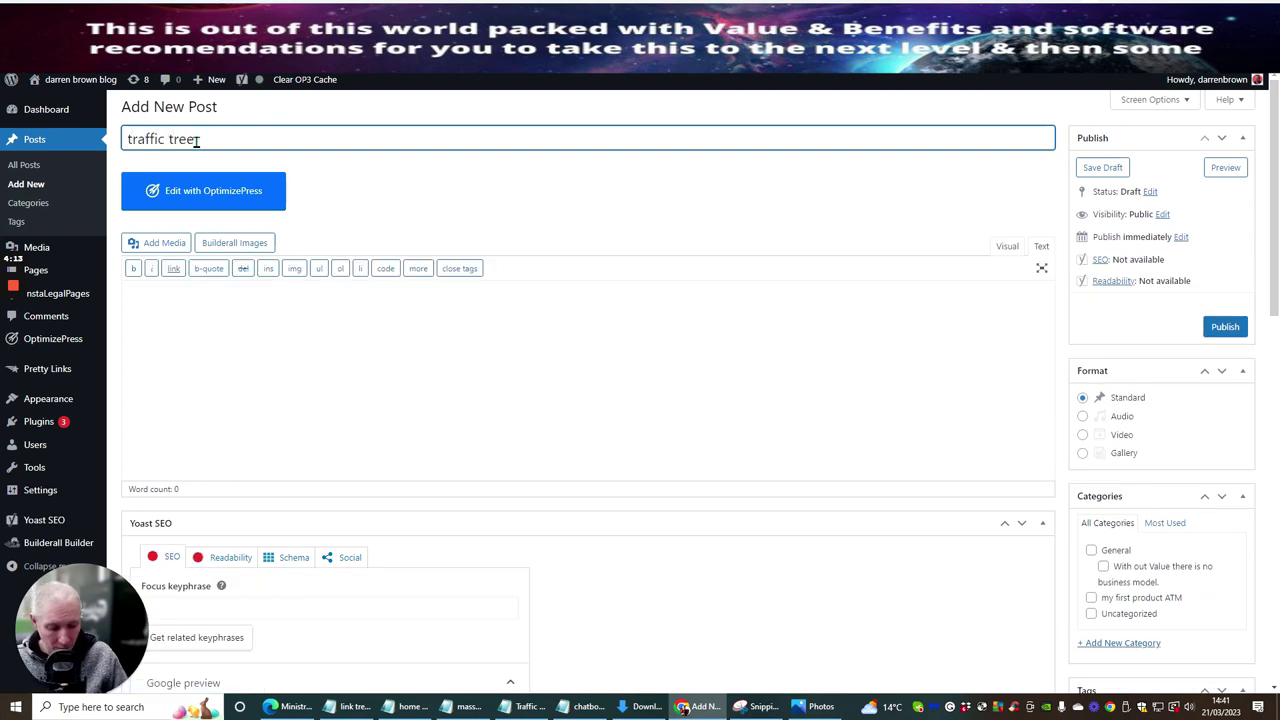
{"action": "type", "text": "pos"}
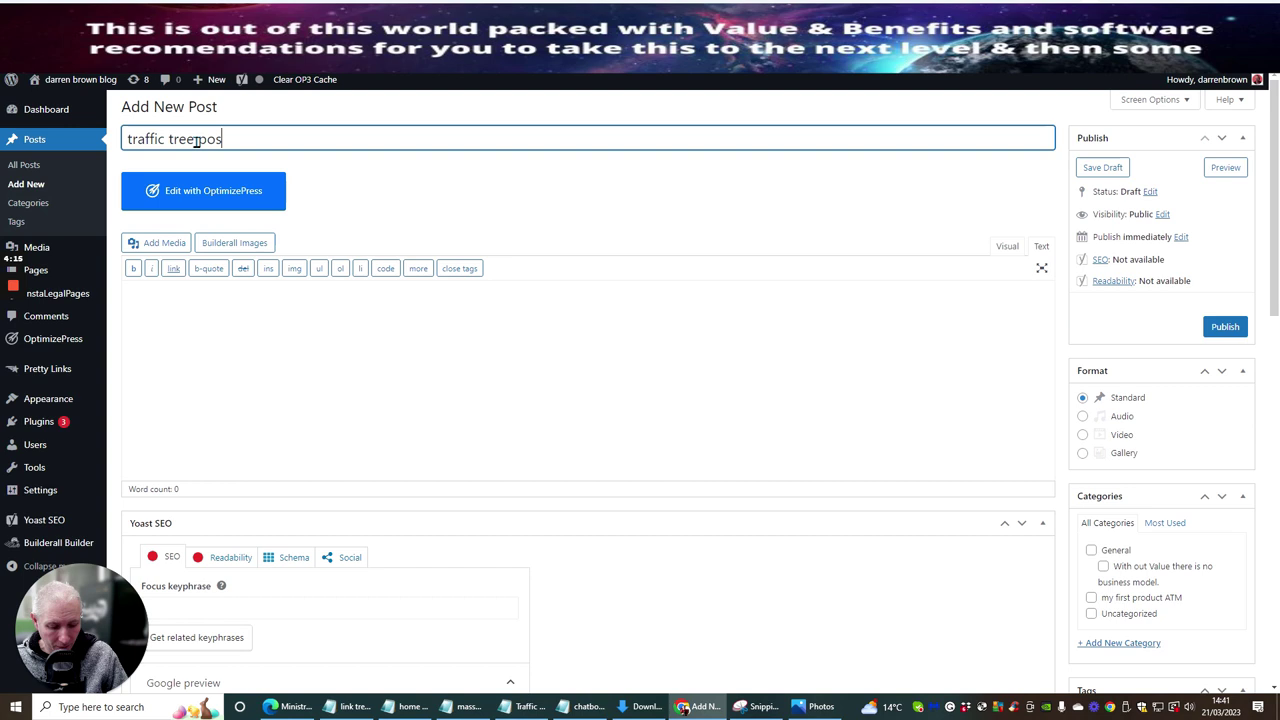
{"action": "type", "text": "t awesome traffic in"}
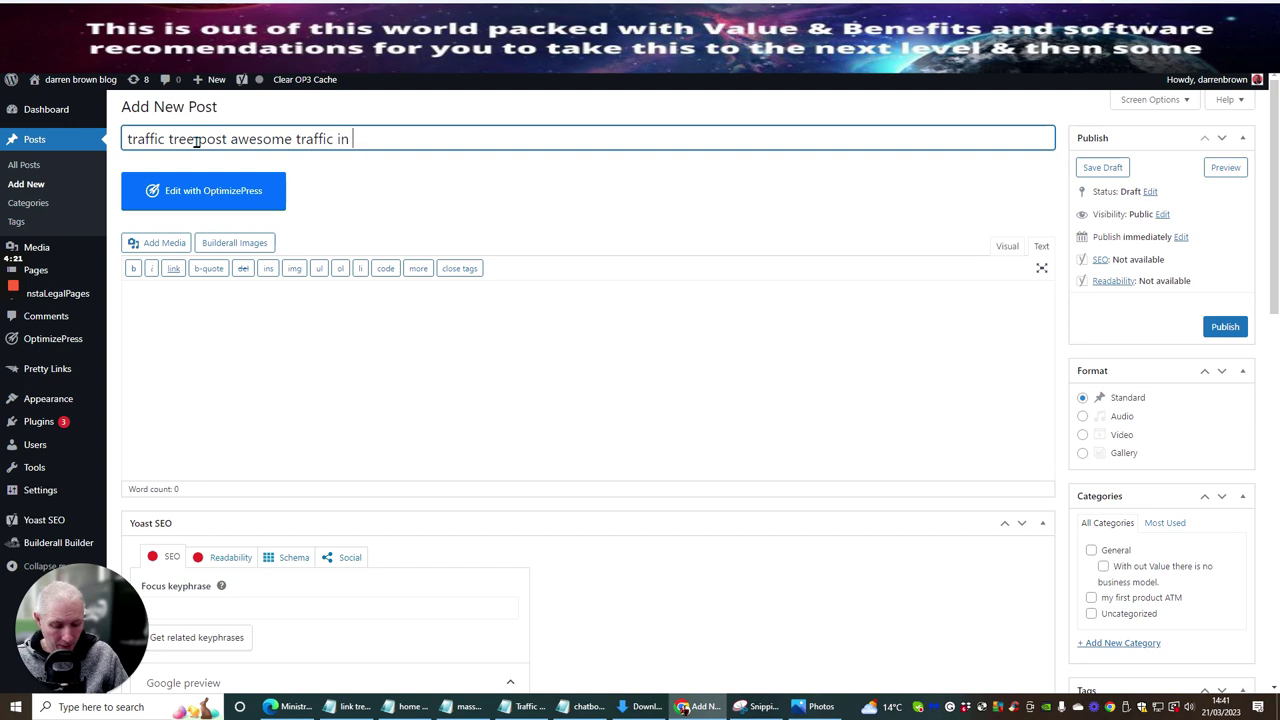
{"action": "type", "text": " one place"}
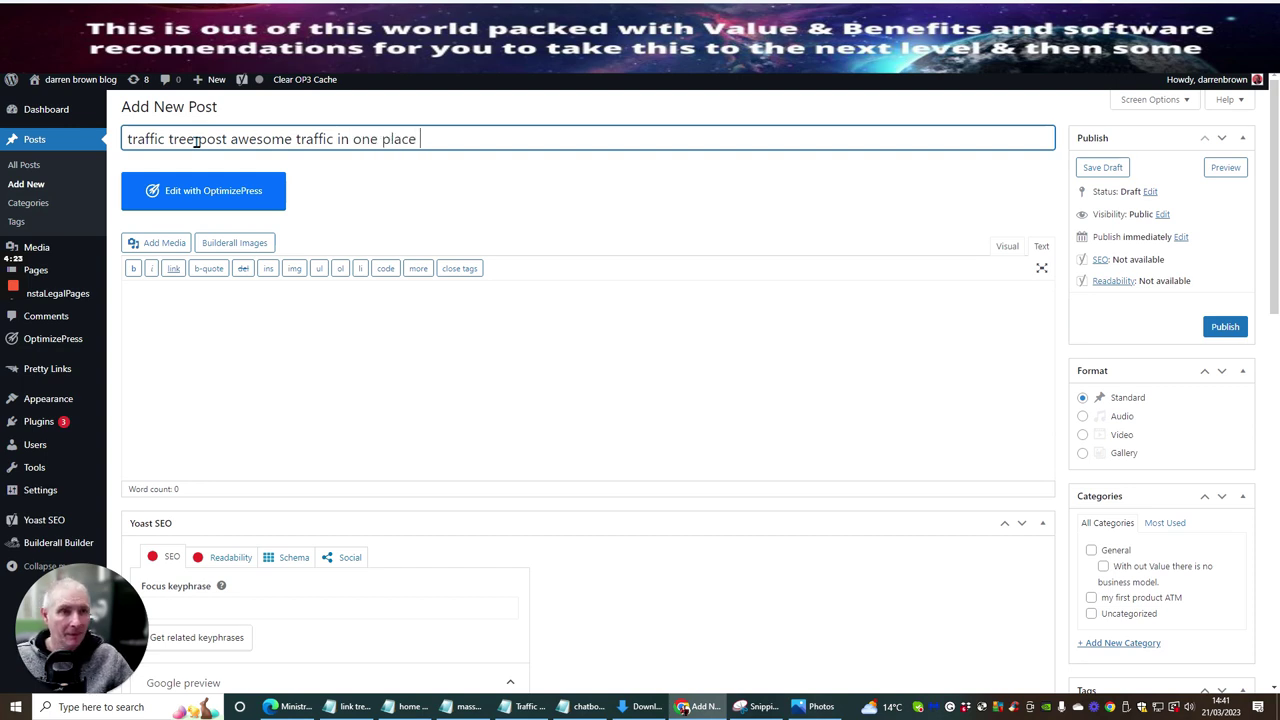
{"action": "left_click", "coordinate": [182, 296]}
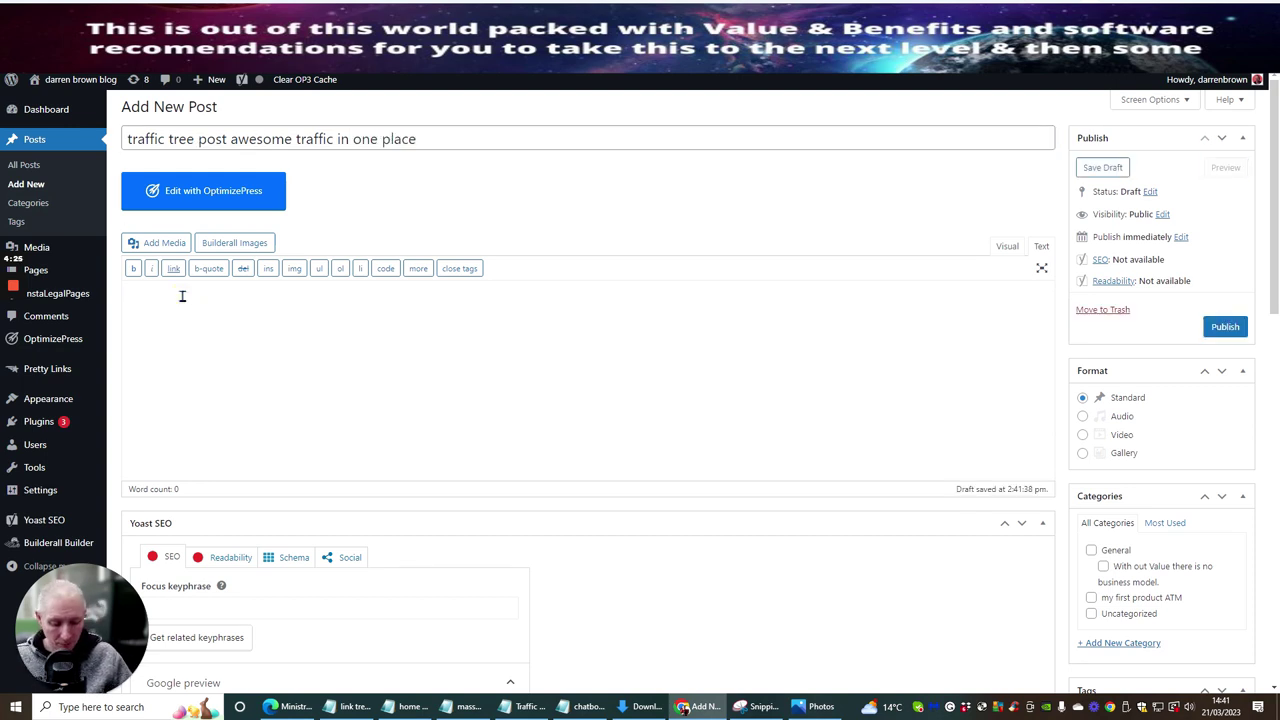
{"action": "type", "text": "love thi"}
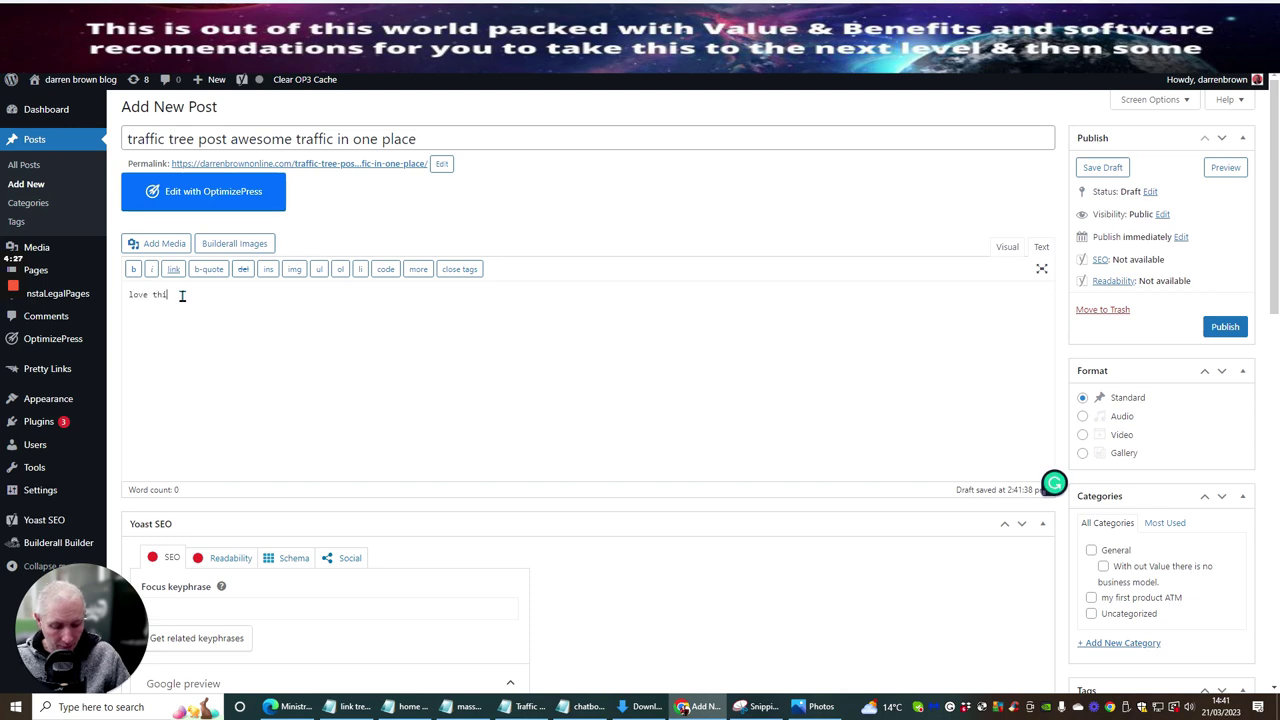
{"action": "type", "text": "s you shoul"}
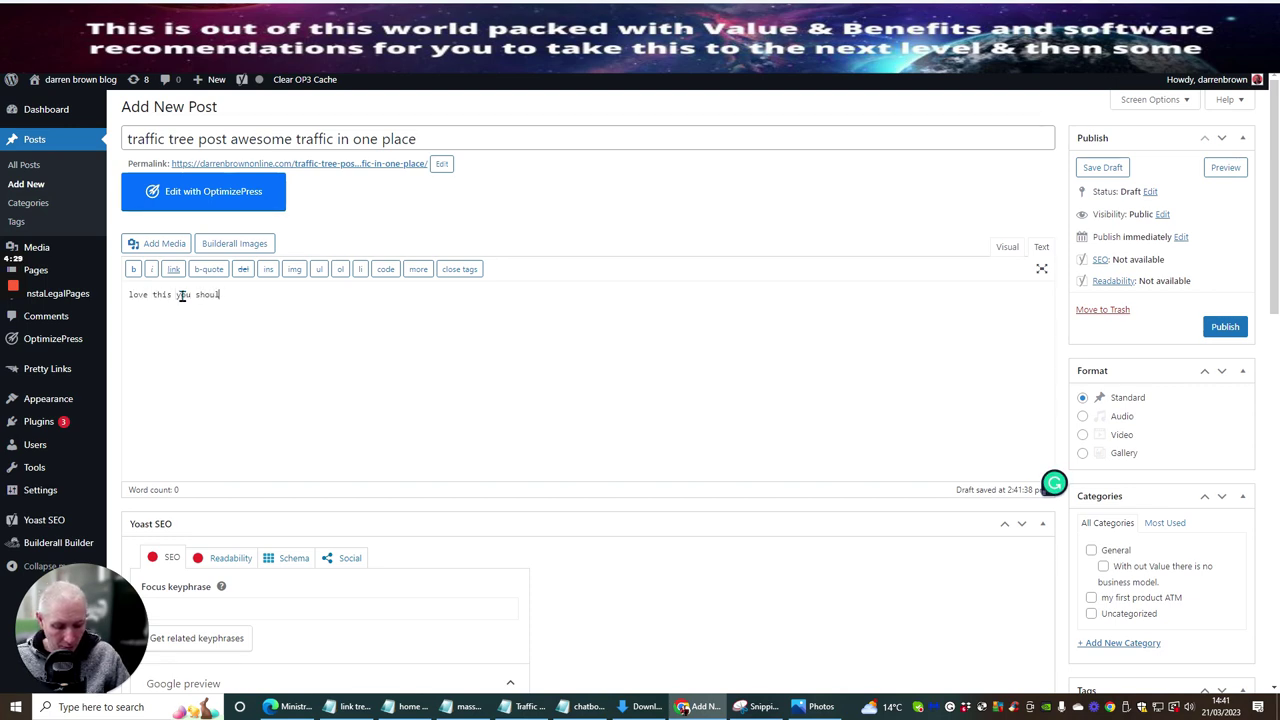
{"action": "type", "text": "d to"}
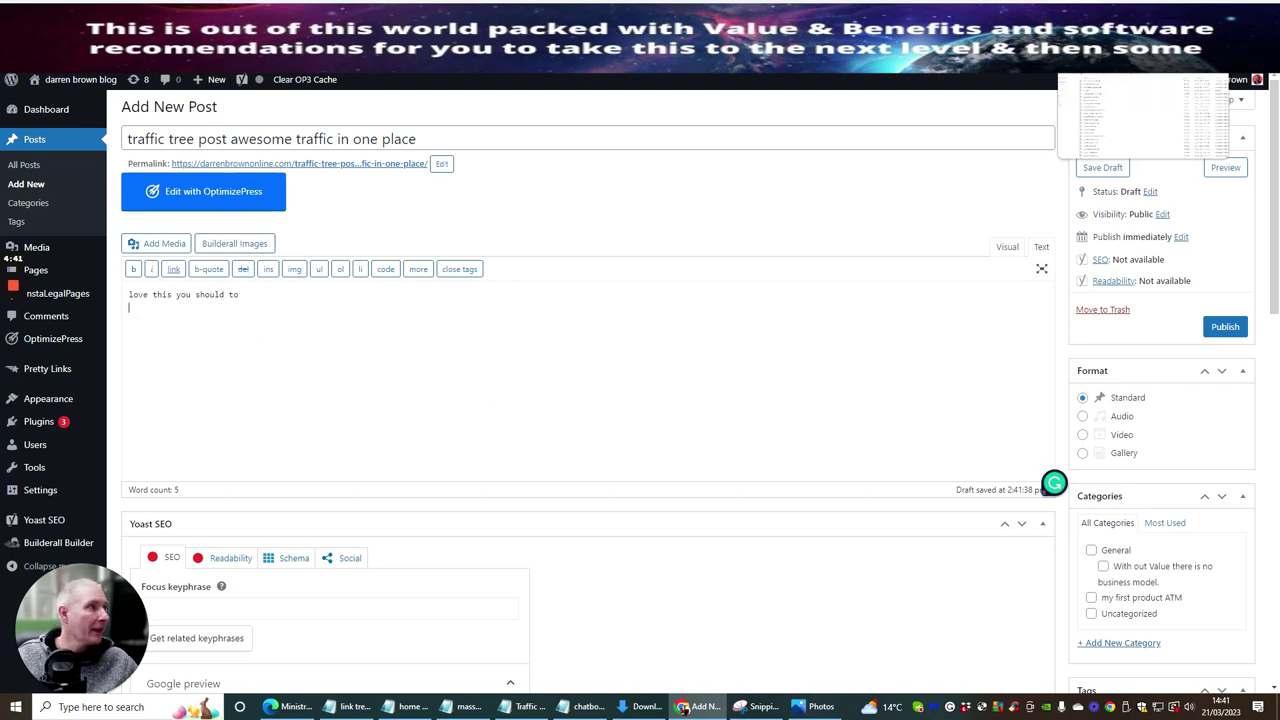
Step: Back in cPanel File Manager, scroll through public_html, then reload to the home directory listing
{"action": "key", "text": "ctrl+Tab"}
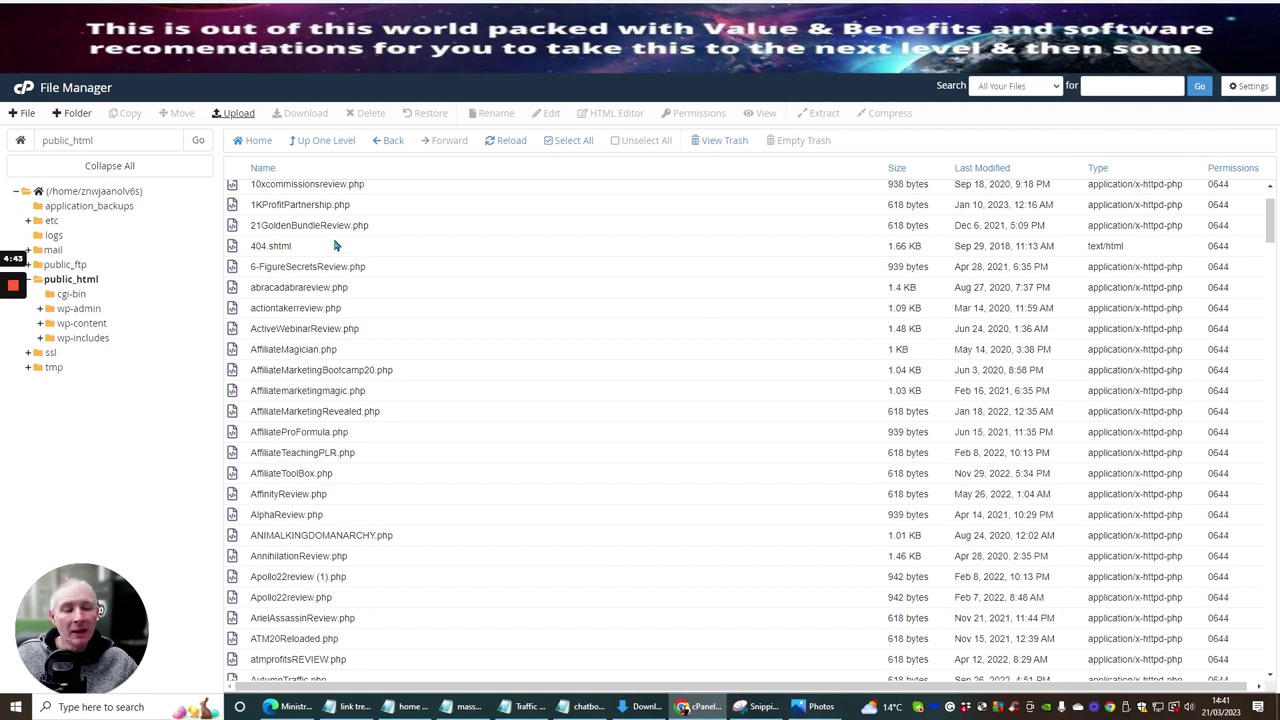
{"action": "scroll", "coordinate": [320, 371], "scroll_direction": "down", "scroll_amount": 8}
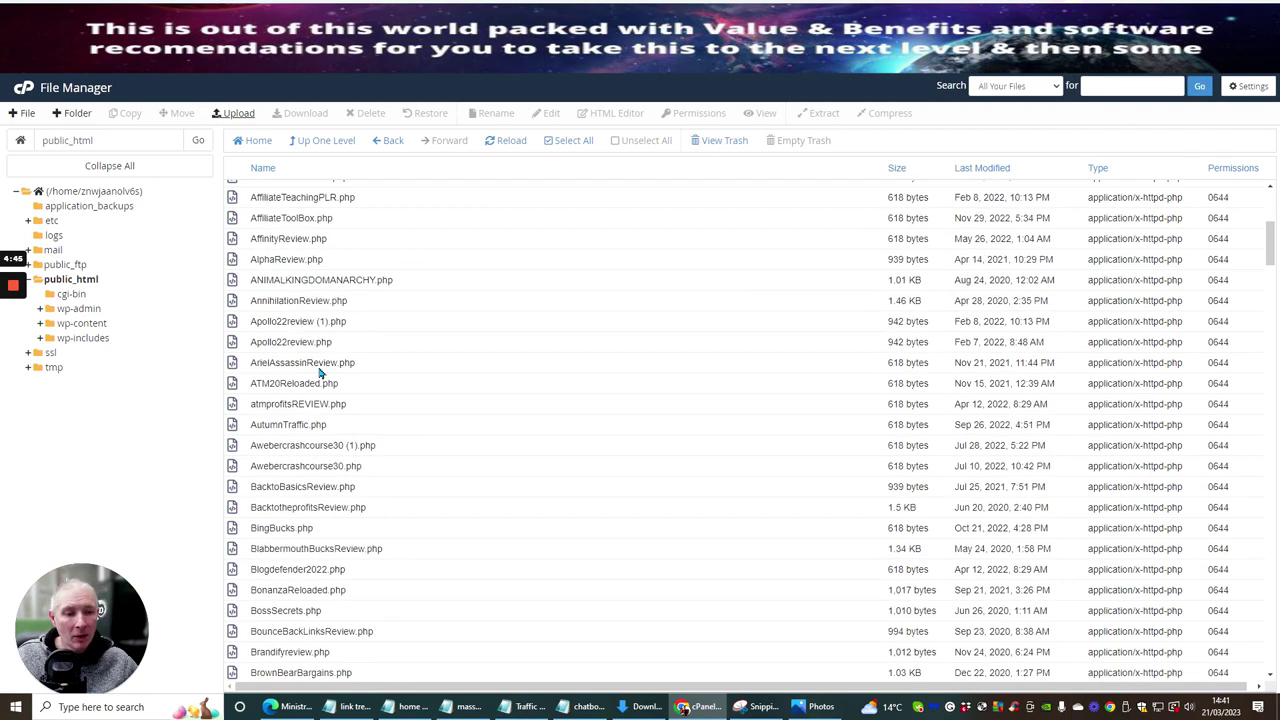
{"action": "scroll", "coordinate": [297, 344], "scroll_direction": "down", "scroll_amount": 2}
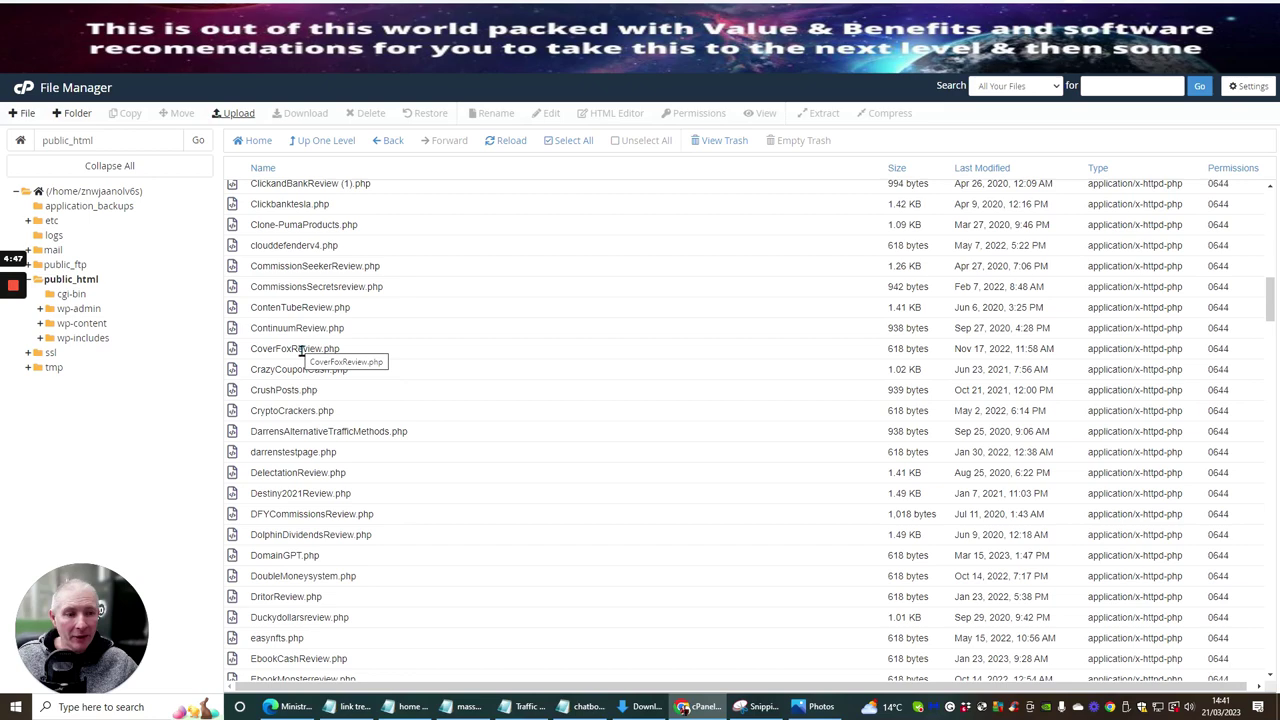
{"action": "scroll", "coordinate": [293, 335], "scroll_direction": "down", "scroll_amount": 4}
{"action": "scroll", "coordinate": [294, 330], "scroll_direction": "down", "scroll_amount": 15}
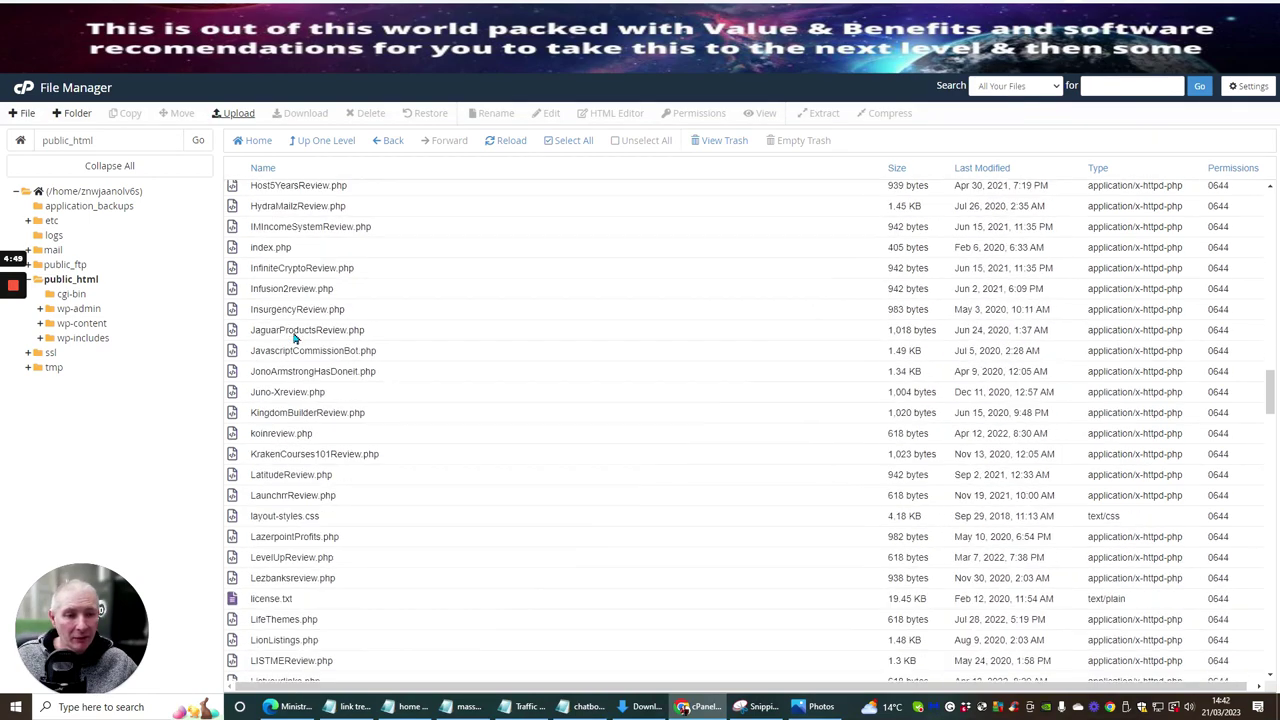
{"action": "scroll", "coordinate": [297, 329], "scroll_direction": "down", "scroll_amount": 15}
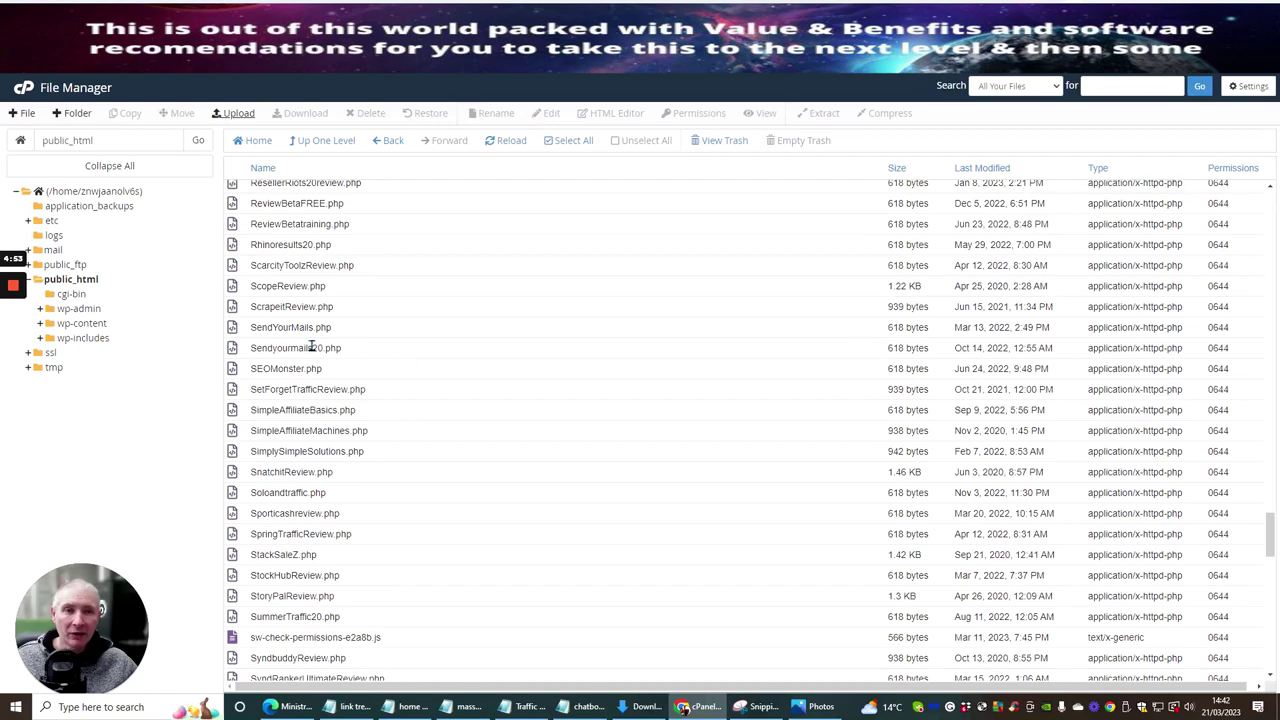
{"action": "scroll", "coordinate": [311, 346], "scroll_direction": "down", "scroll_amount": 2}
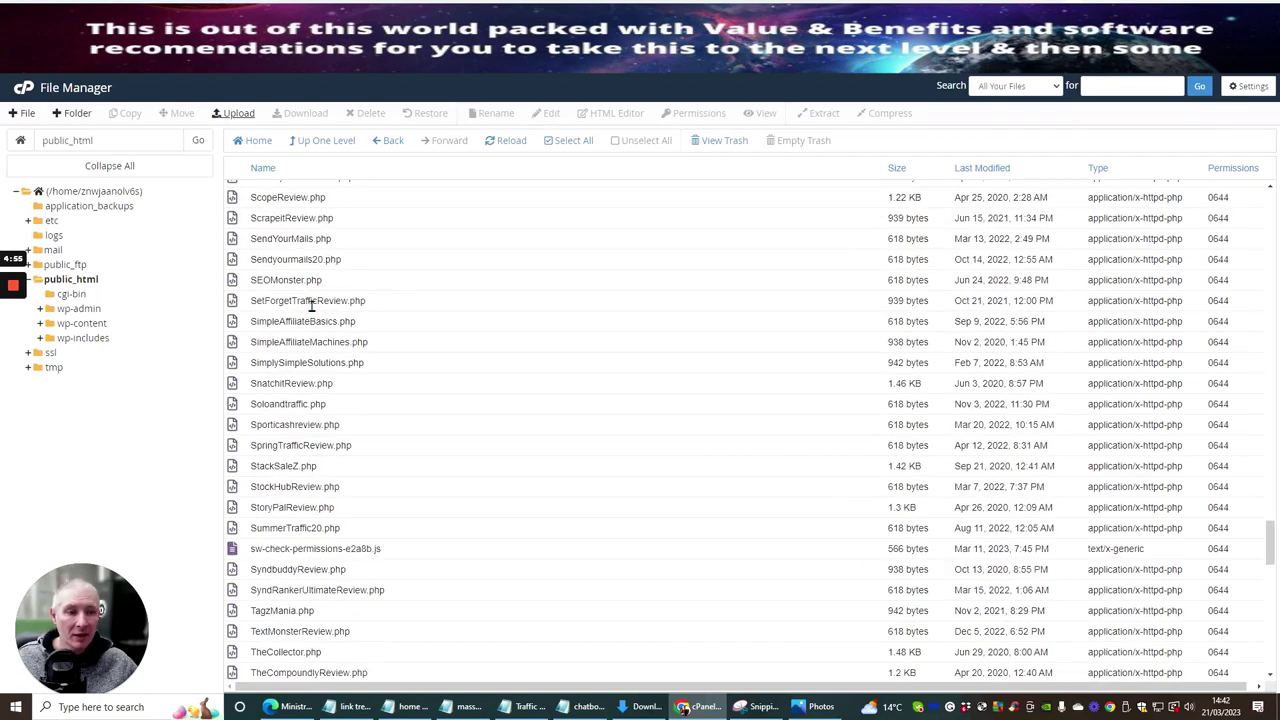
{"action": "scroll", "coordinate": [311, 310], "scroll_direction": "down", "scroll_amount": 2}
{"action": "scroll", "coordinate": [309, 310], "scroll_direction": "down", "scroll_amount": 6}
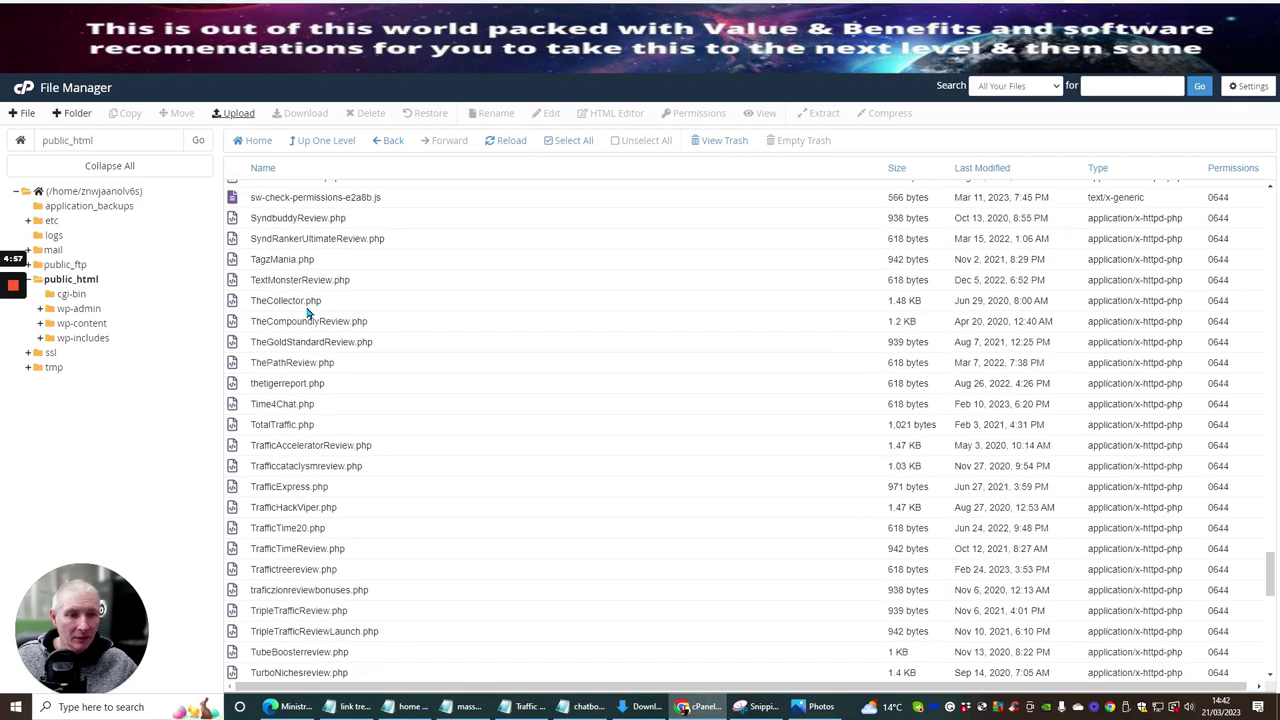
{"action": "scroll", "coordinate": [260, 331], "scroll_direction": "down", "scroll_amount": 2}
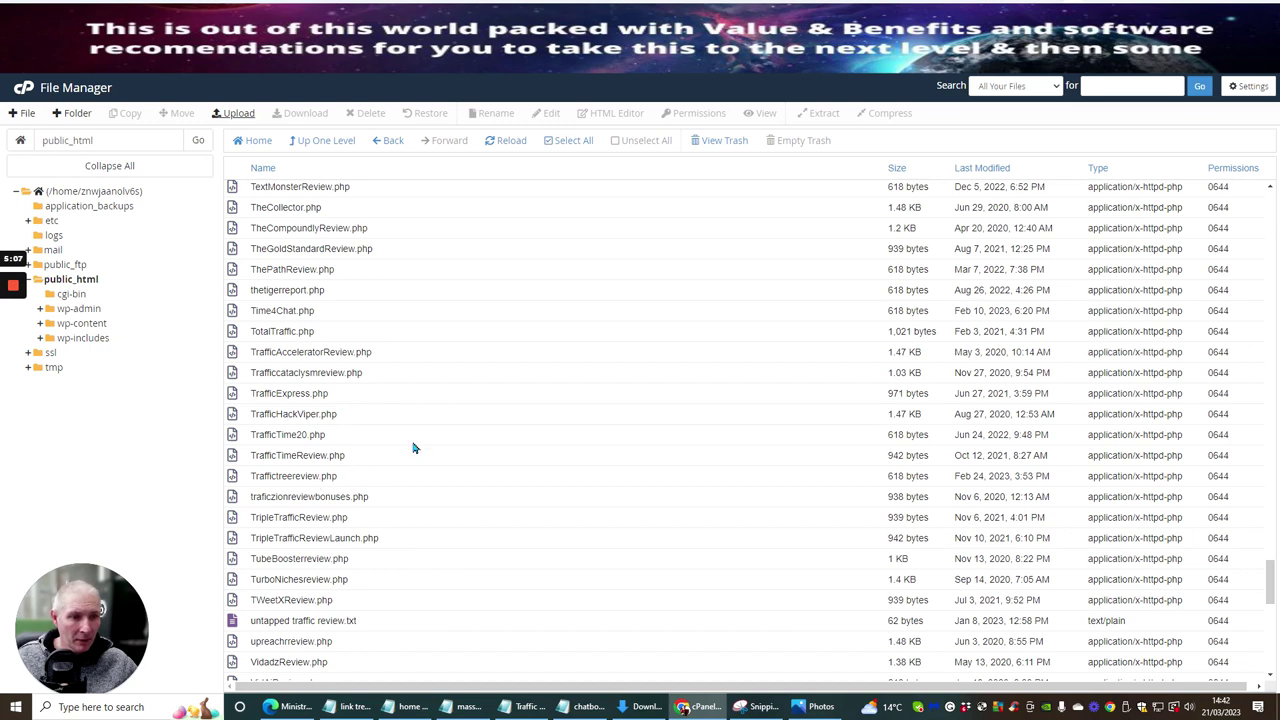
{"action": "scroll", "coordinate": [414, 449], "scroll_direction": "down", "scroll_amount": 3}
{"action": "scroll", "coordinate": [414, 449], "scroll_direction": "up", "scroll_amount": 3}
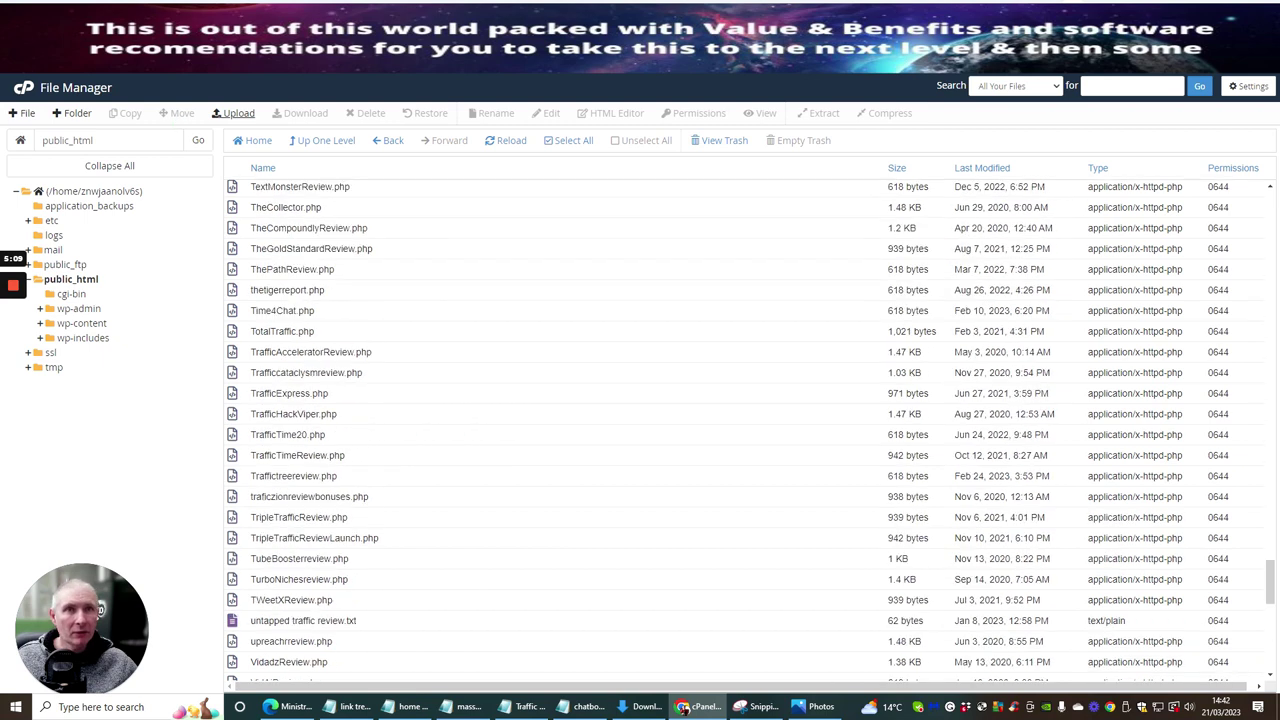
{"action": "key", "text": "F5"}
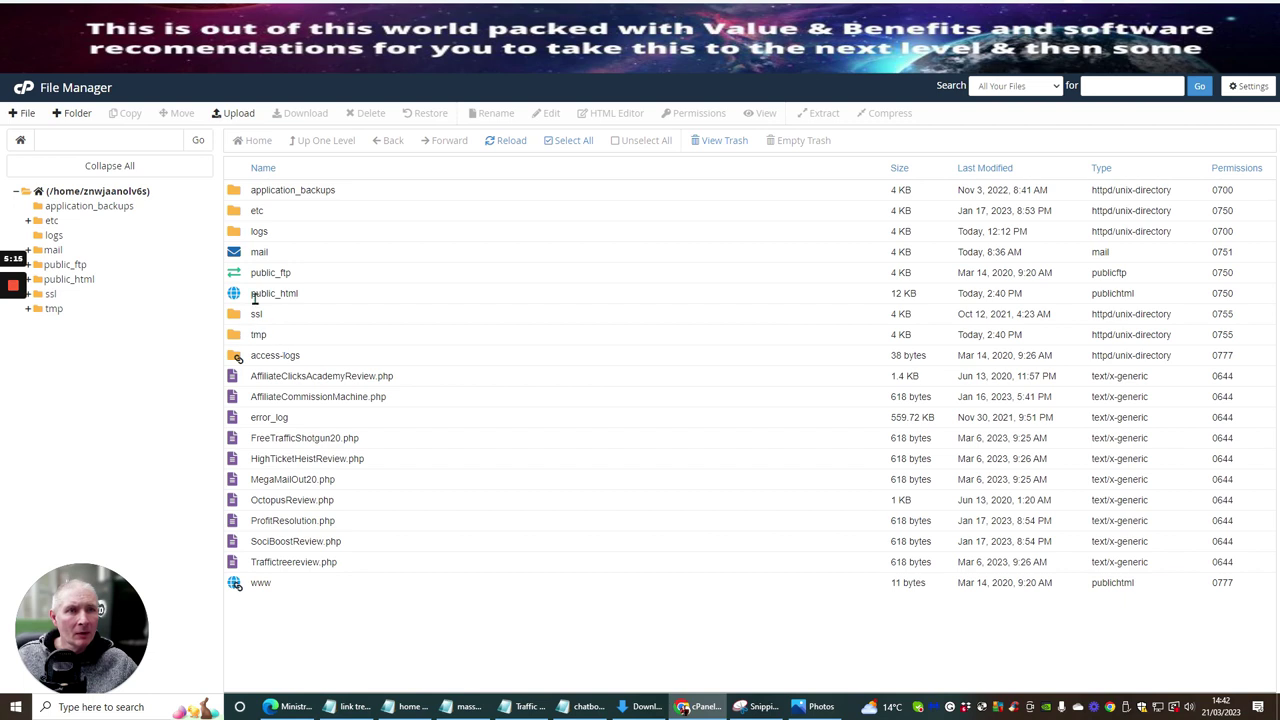
Step: Open public_html, scroll down to Traffictreereview (2).php and bring up its context menu
{"action": "left_click", "coordinate": [87, 281]}
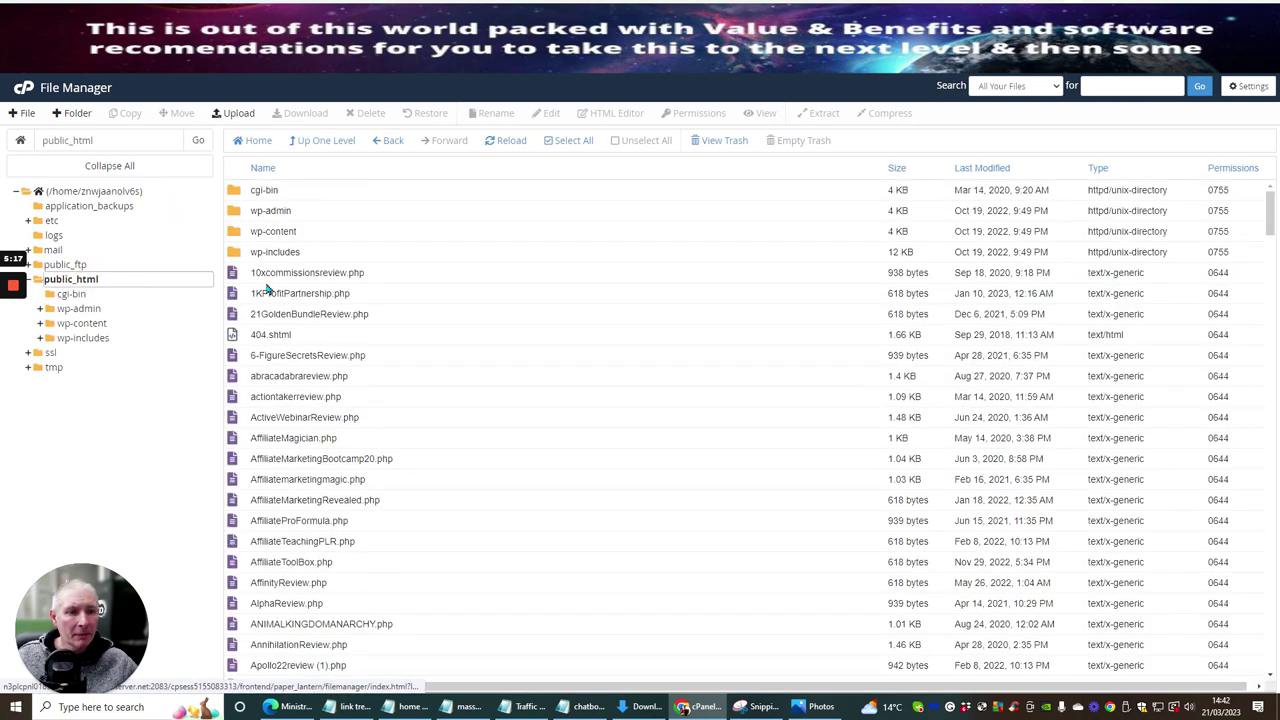
{"action": "scroll", "coordinate": [305, 310], "scroll_direction": "down", "scroll_amount": 10}
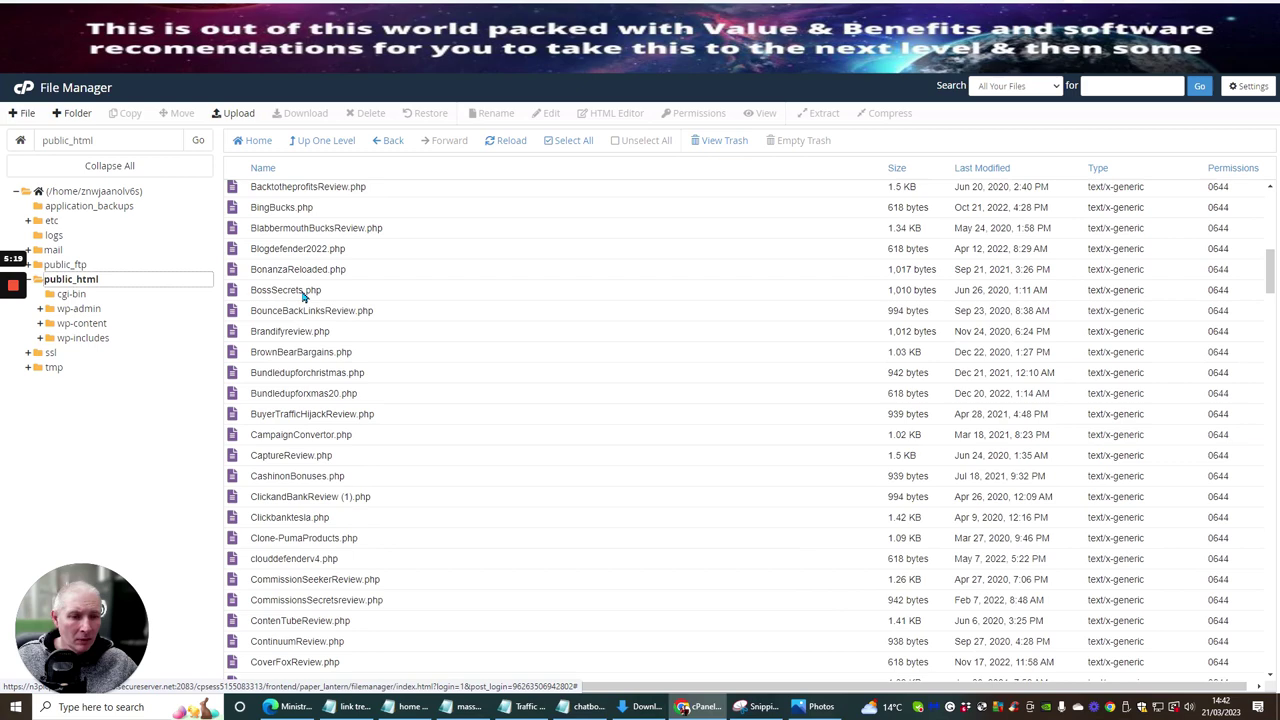
{"action": "scroll", "coordinate": [311, 302], "scroll_direction": "down", "scroll_amount": 15}
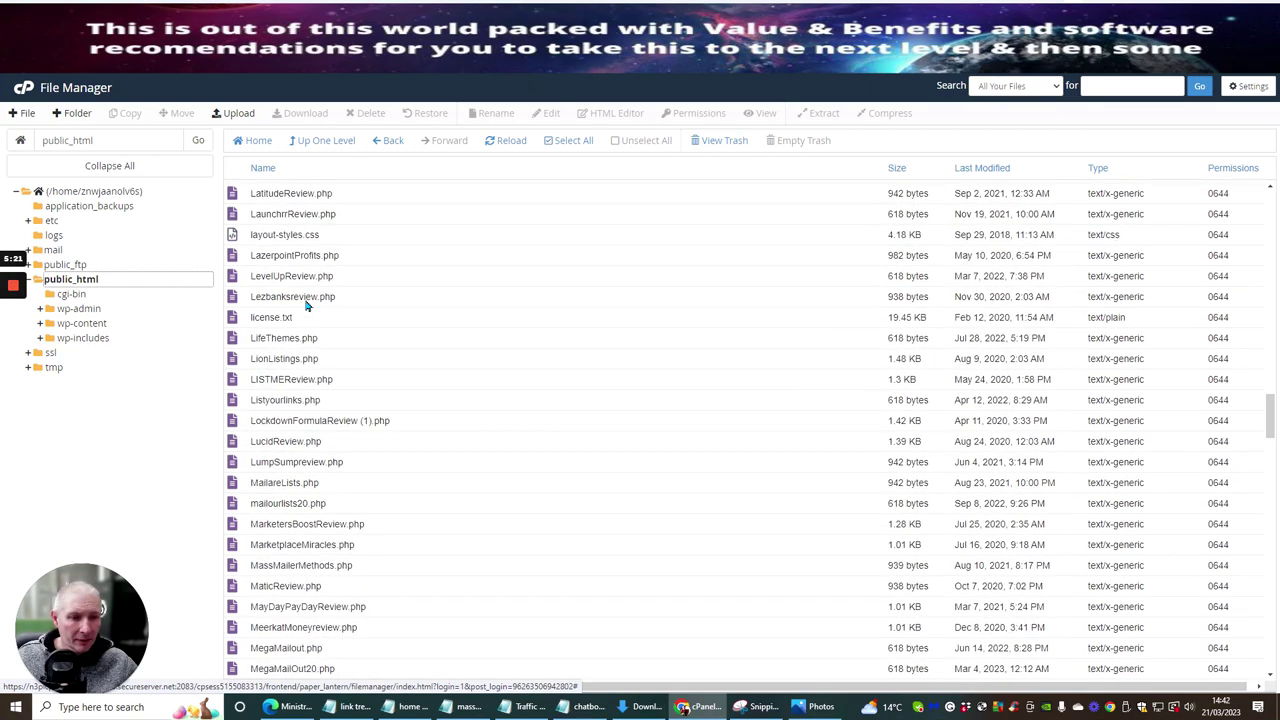
{"action": "scroll", "coordinate": [303, 307], "scroll_direction": "down", "scroll_amount": 15}
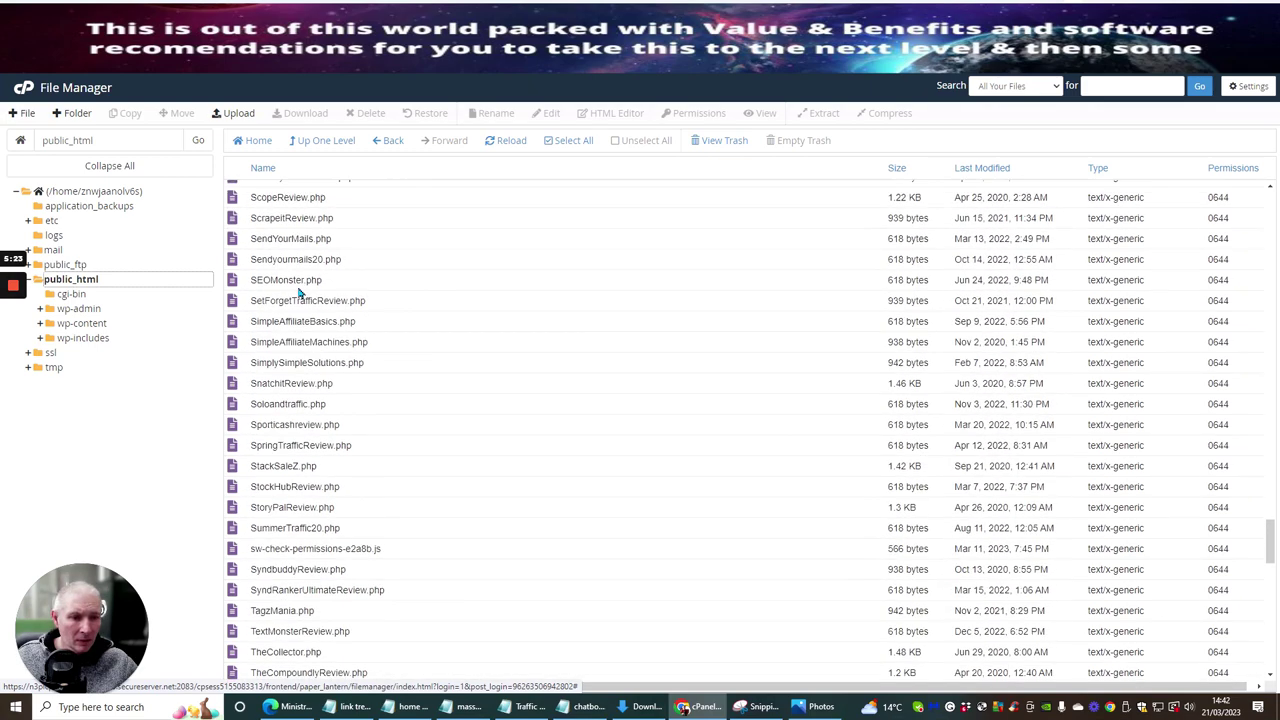
{"action": "scroll", "coordinate": [320, 273], "scroll_direction": "down", "scroll_amount": 3}
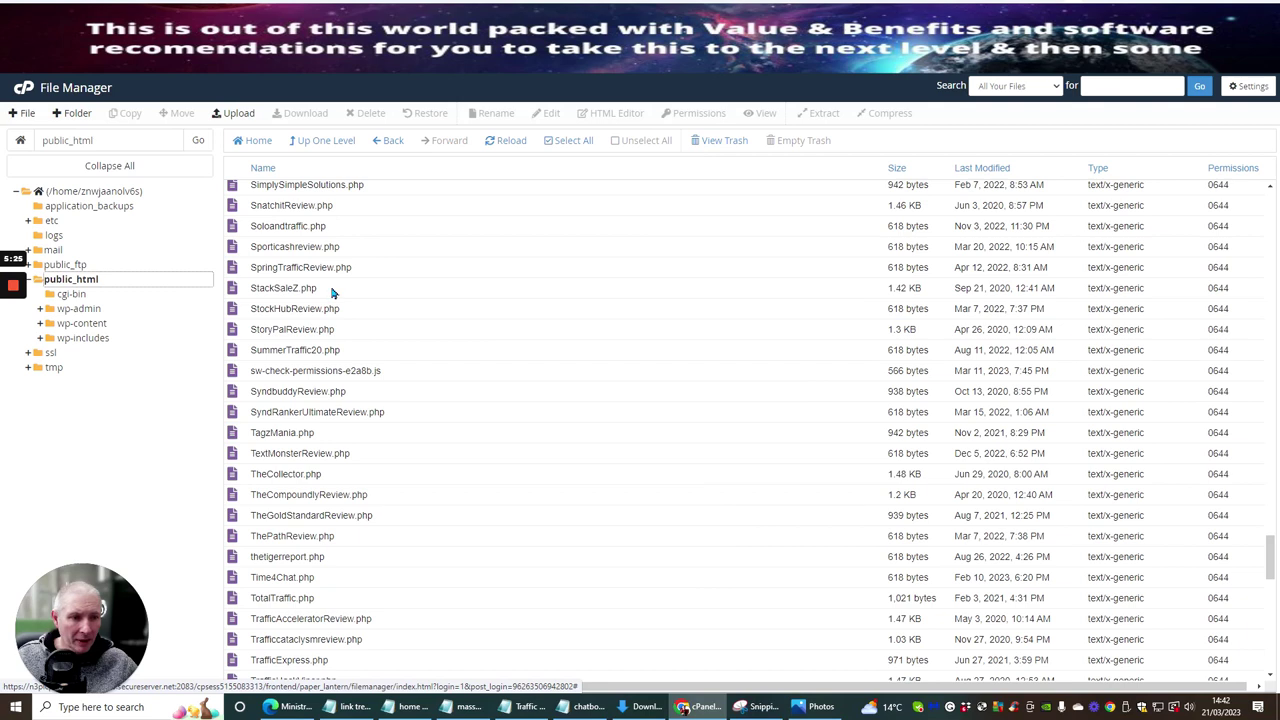
{"action": "scroll", "coordinate": [333, 292], "scroll_direction": "down", "scroll_amount": 2}
{"action": "scroll", "coordinate": [332, 288], "scroll_direction": "down", "scroll_amount": 2}
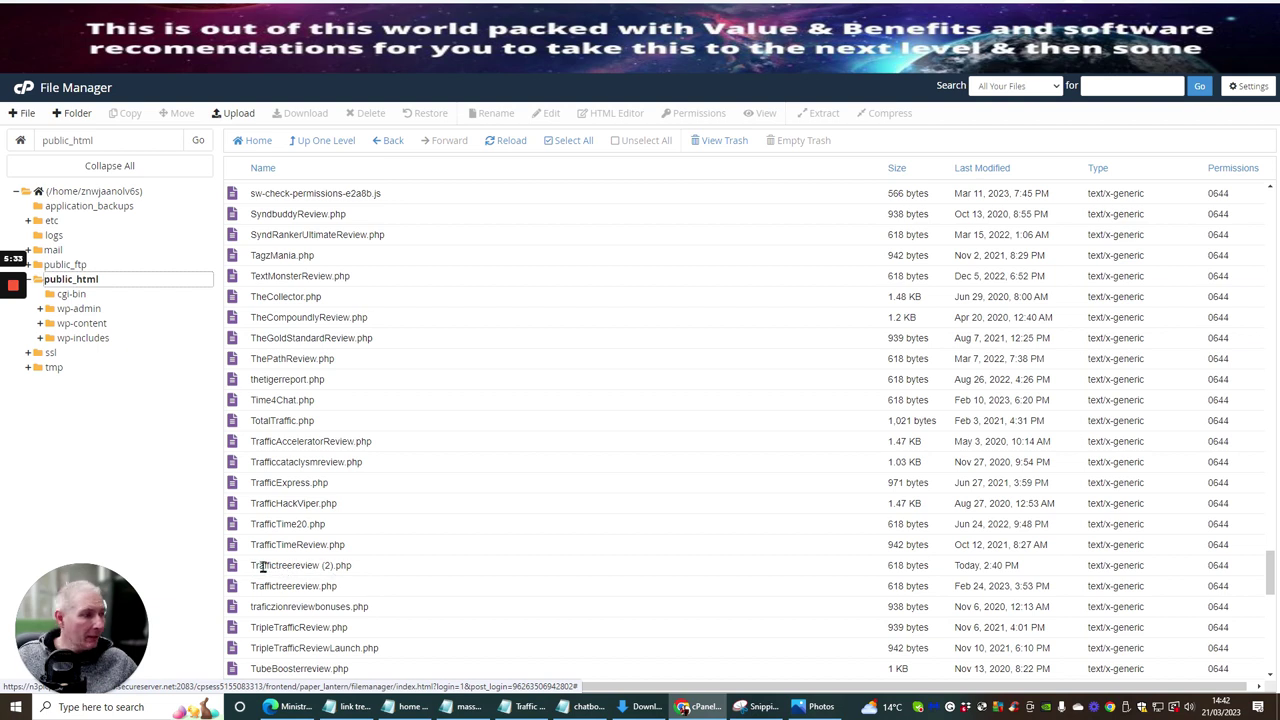
{"action": "right_click", "coordinate": [262, 567]}
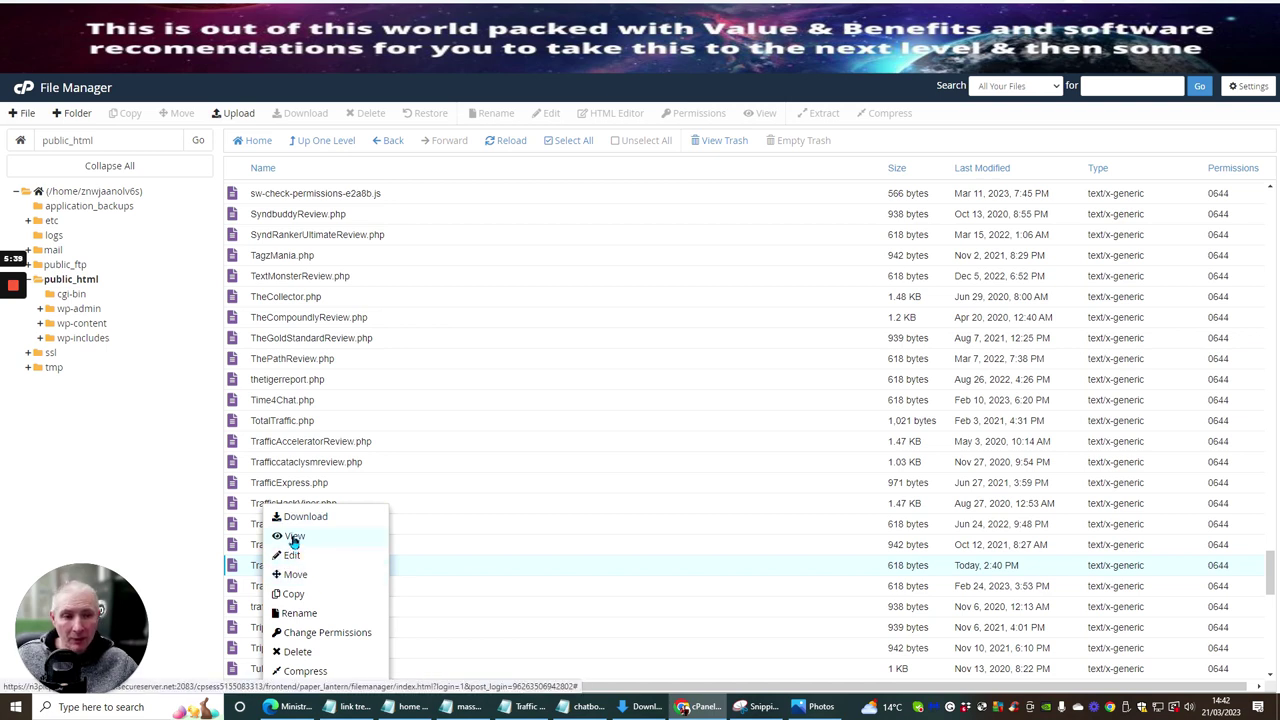
Step: View the Traffictreereview (2).php source and copy all of its code
{"action": "left_click", "coordinate": [294, 537]}
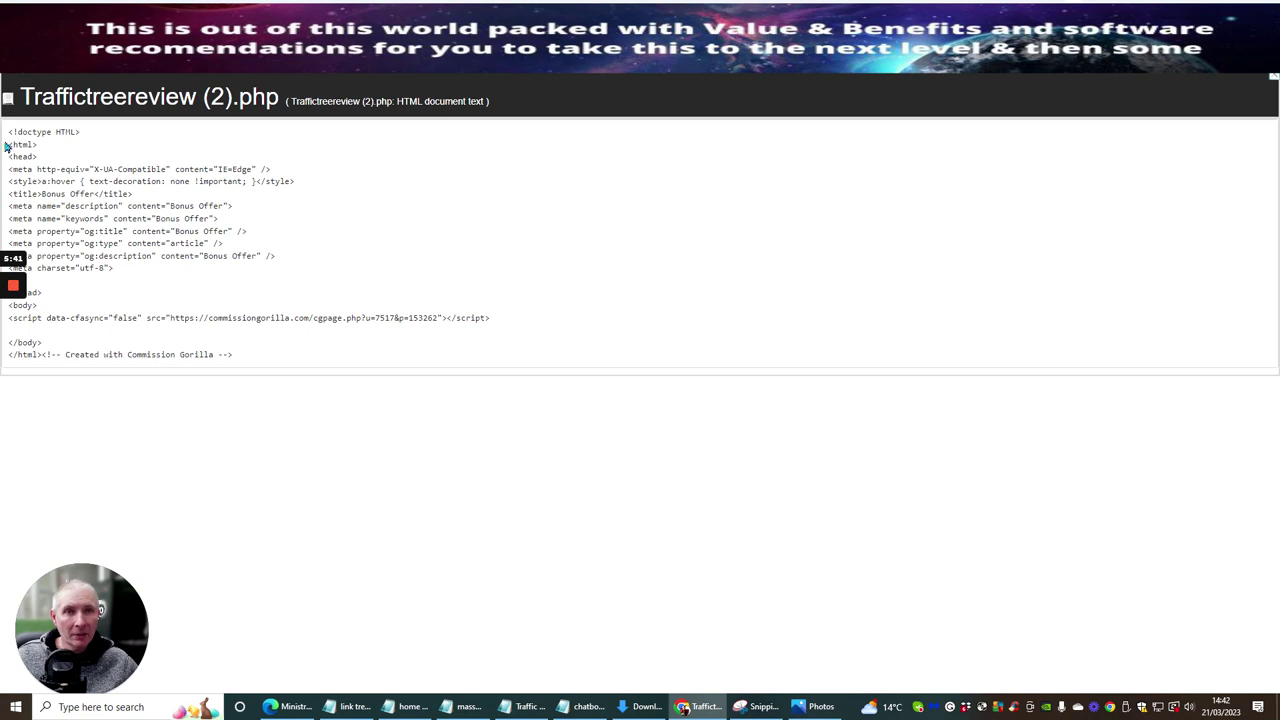
{"action": "left_click_drag", "start_coordinate": [8, 129], "coordinate": [476, 369]}
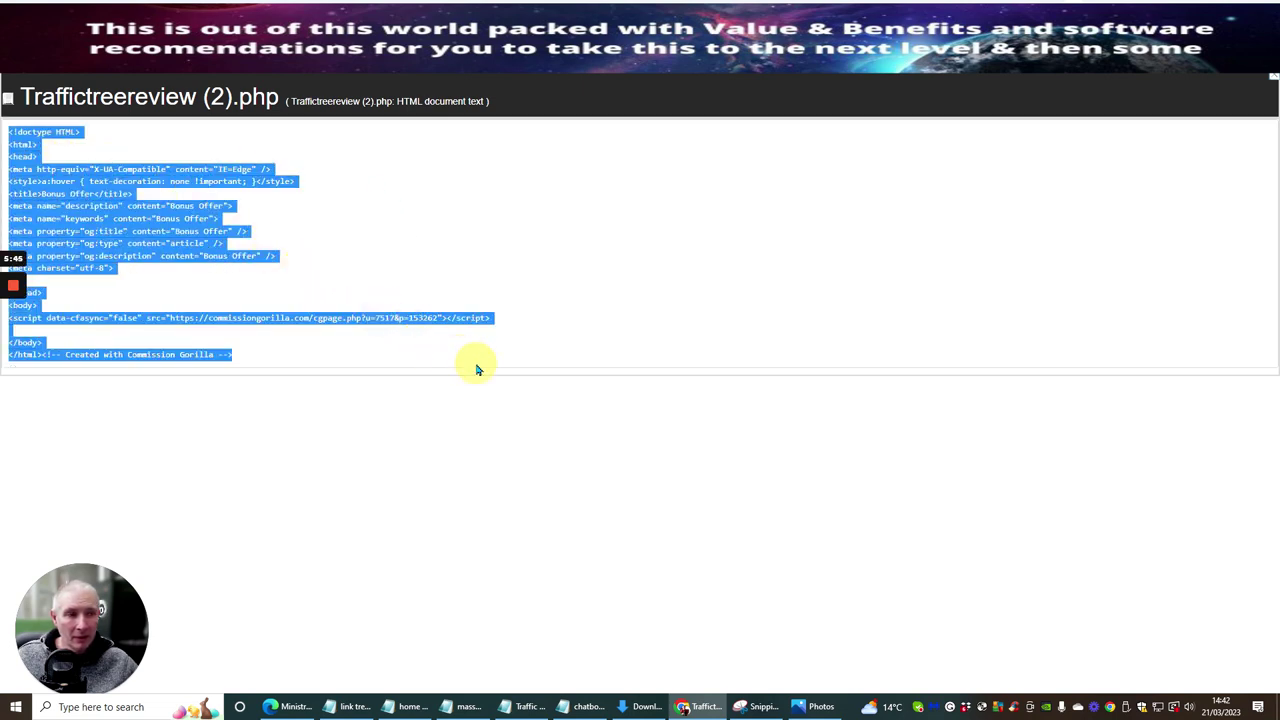
{"action": "right_click", "coordinate": [173, 253]}
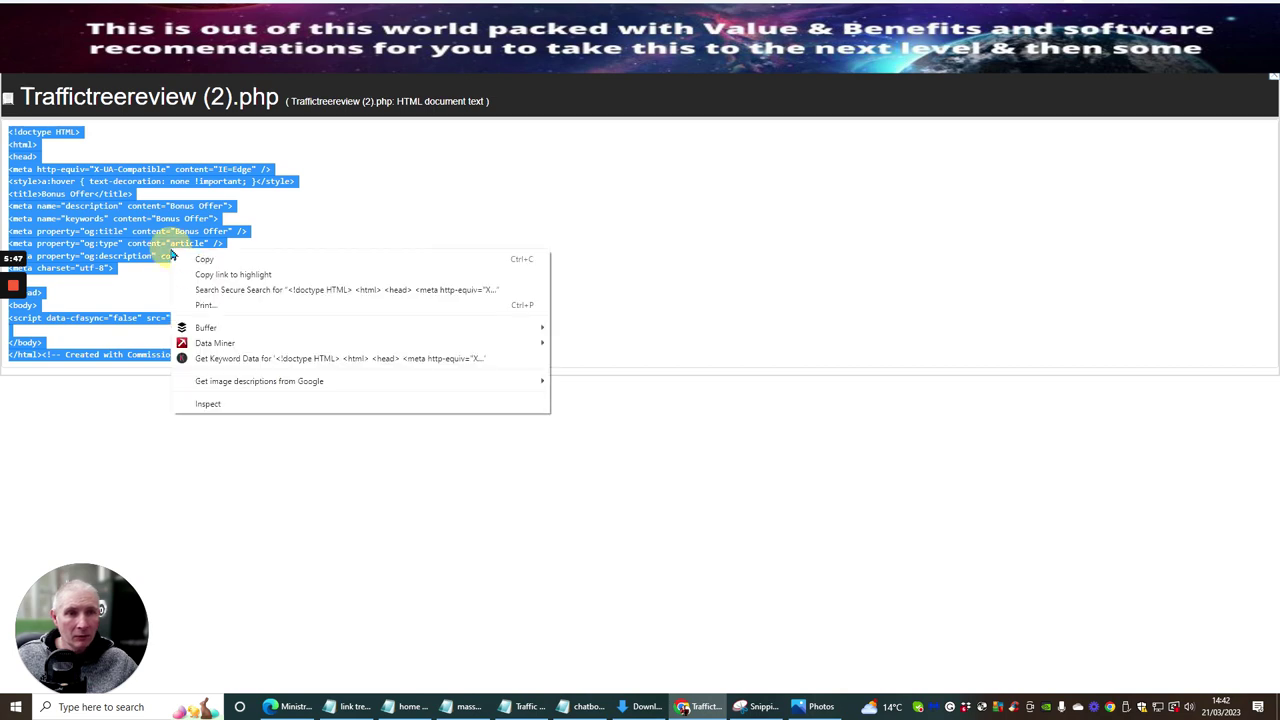
{"action": "left_click", "coordinate": [204, 259]}
Step: Close the source view and return to the WordPress new post editor
{"action": "left_click", "coordinate": [378, 262]}
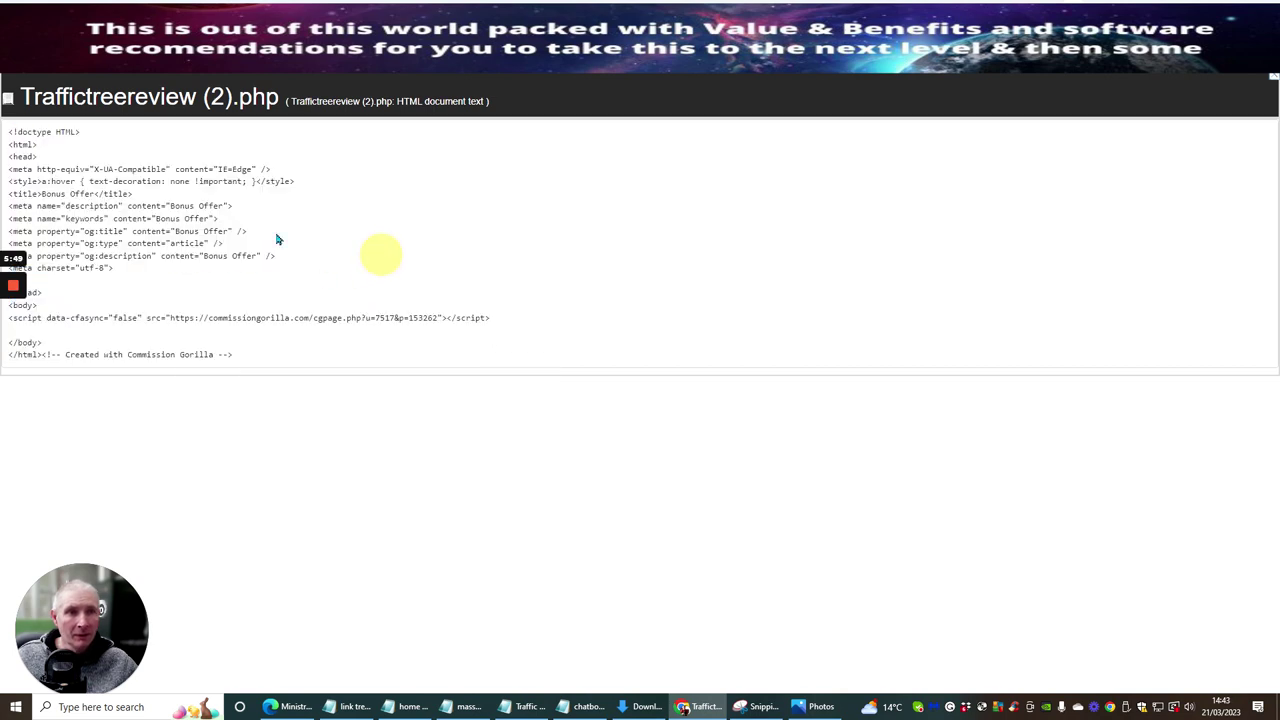
{"action": "right_click", "coordinate": [159, 206]}
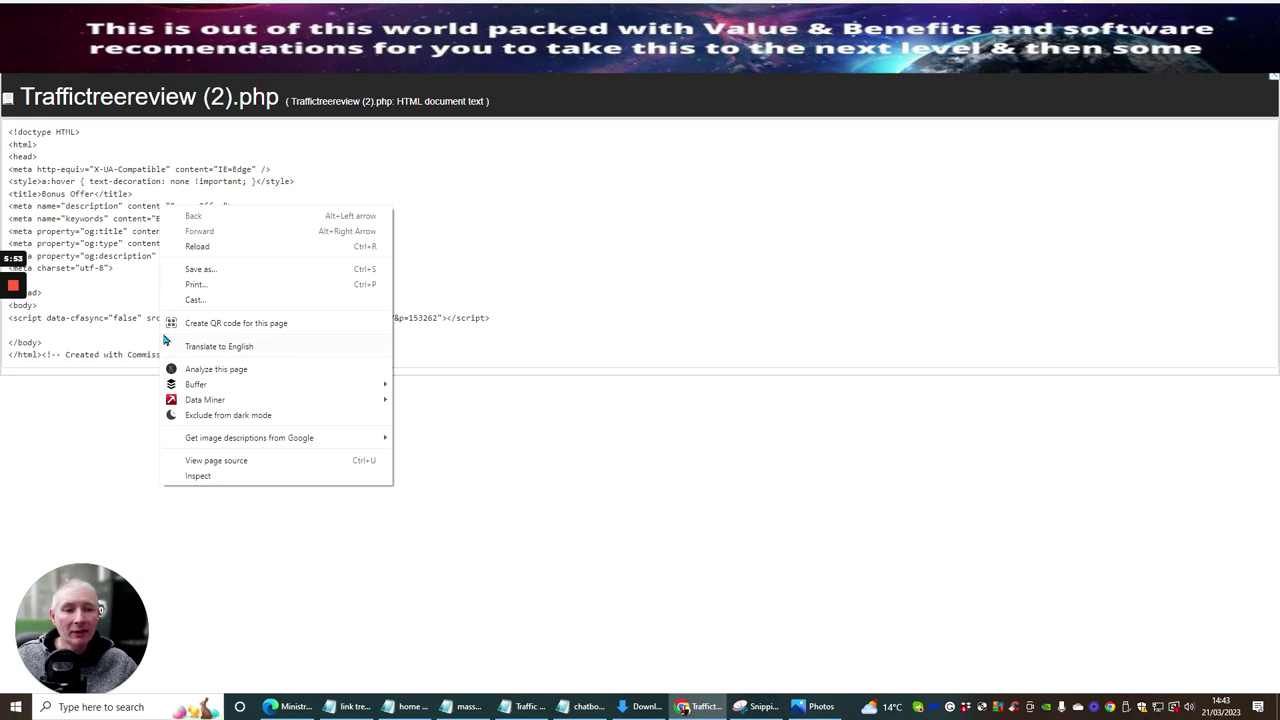
{"action": "left_click", "coordinate": [524, 244]}
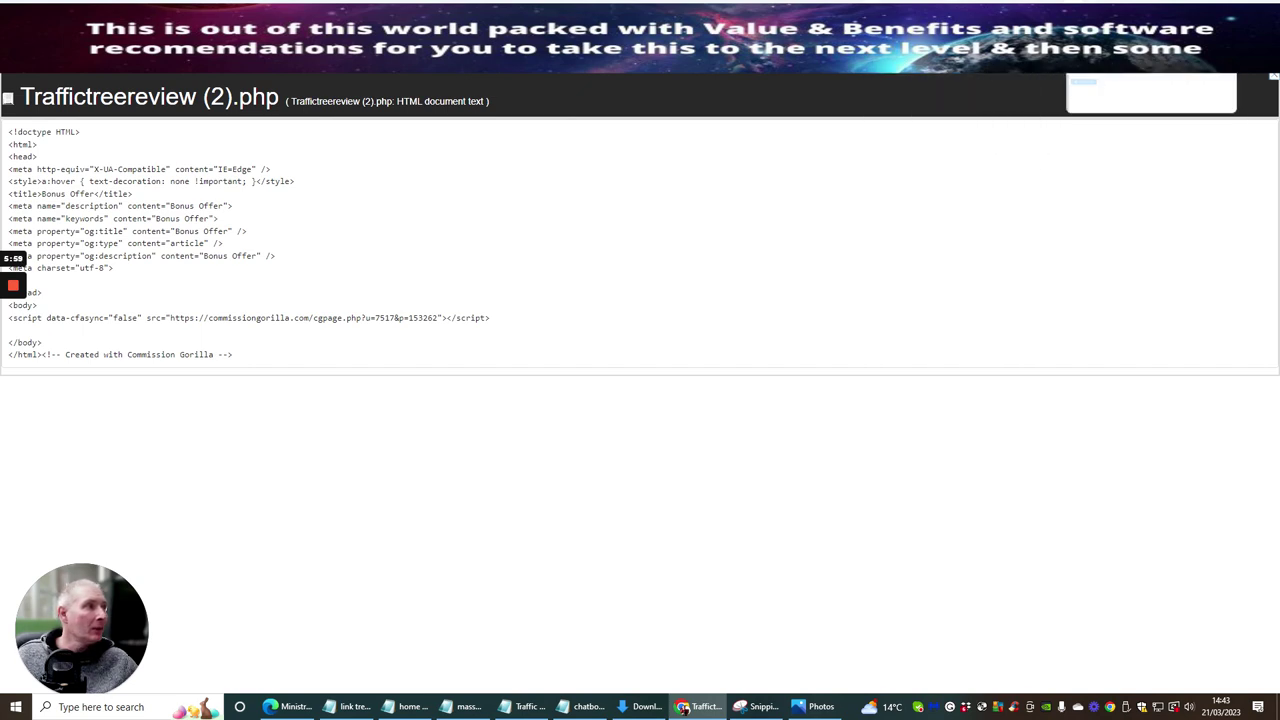
{"action": "key", "text": "ctrl+w"}
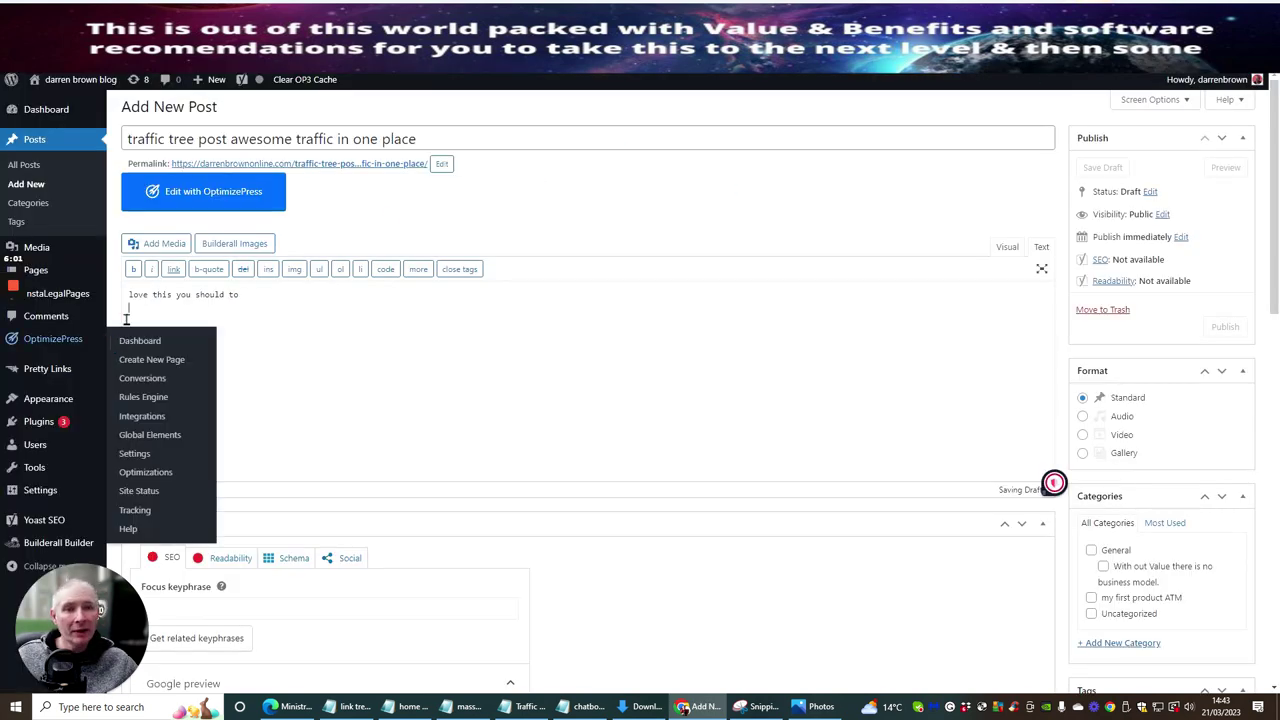
Step: Paste the copied bonus page code into the traffic tree post body and publish it
{"action": "right_click", "coordinate": [139, 312]}
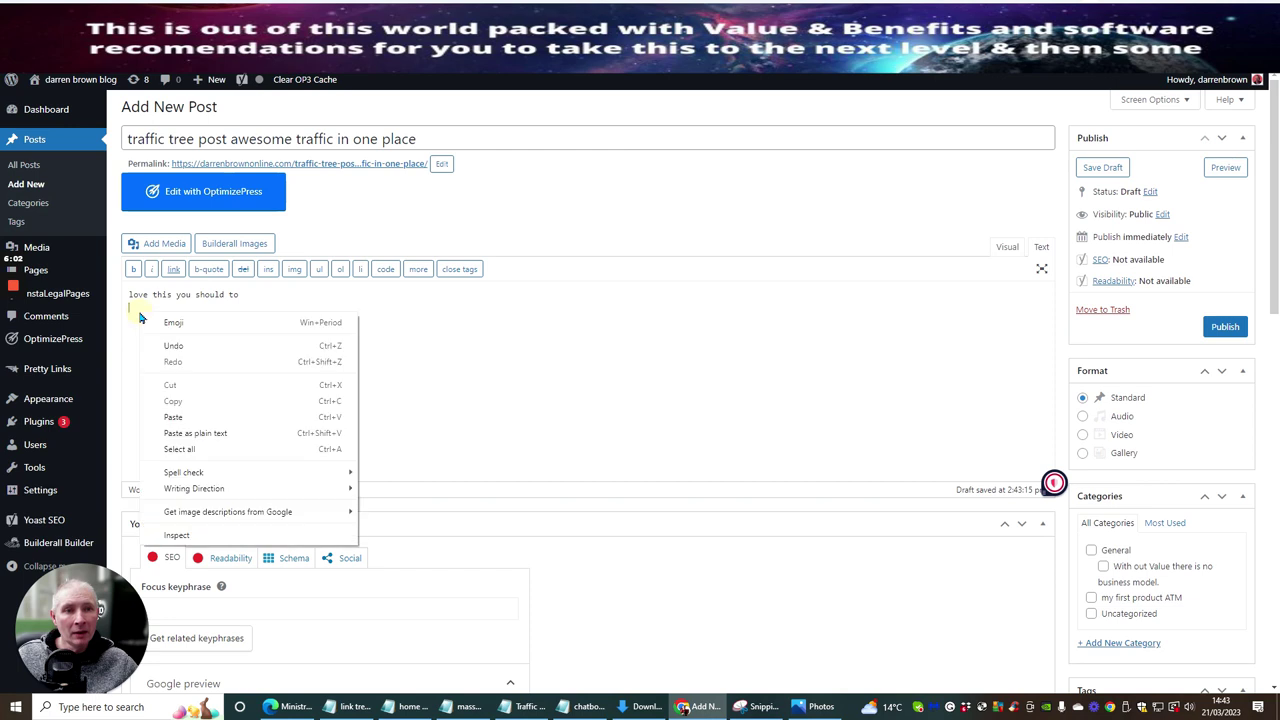
{"action": "left_click", "coordinate": [173, 417]}
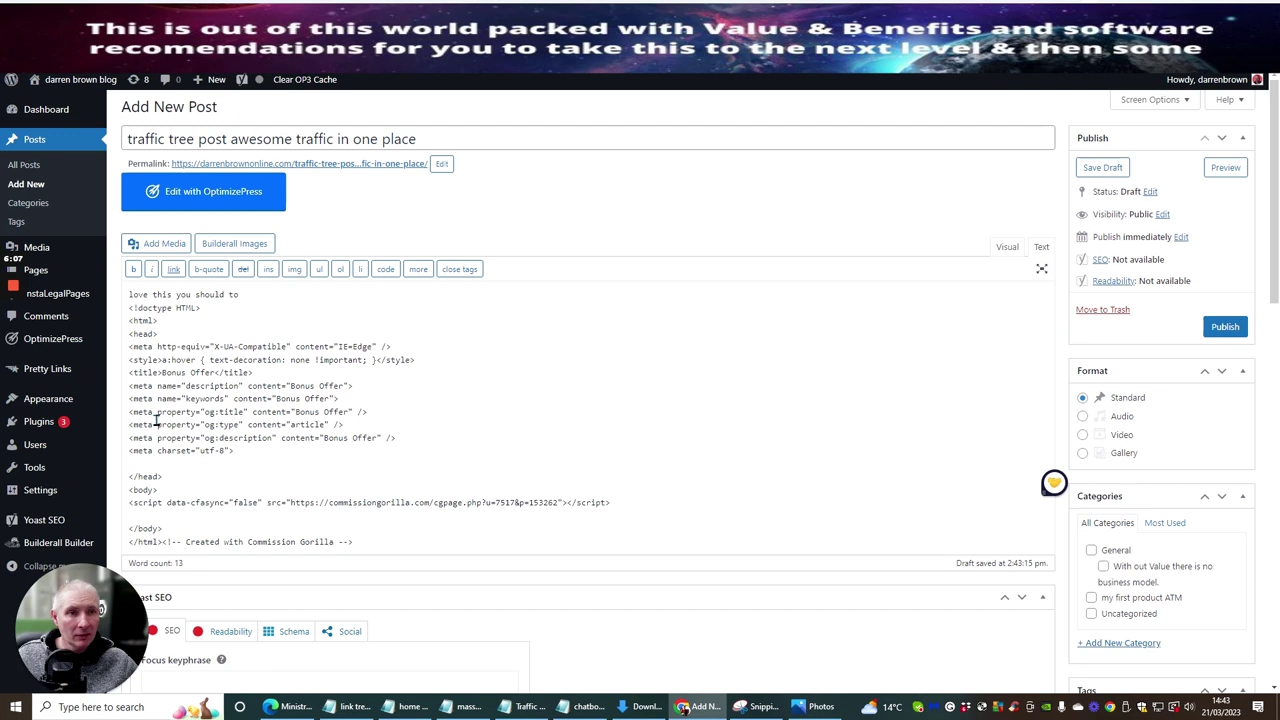
{"action": "left_click", "coordinate": [1224, 330]}
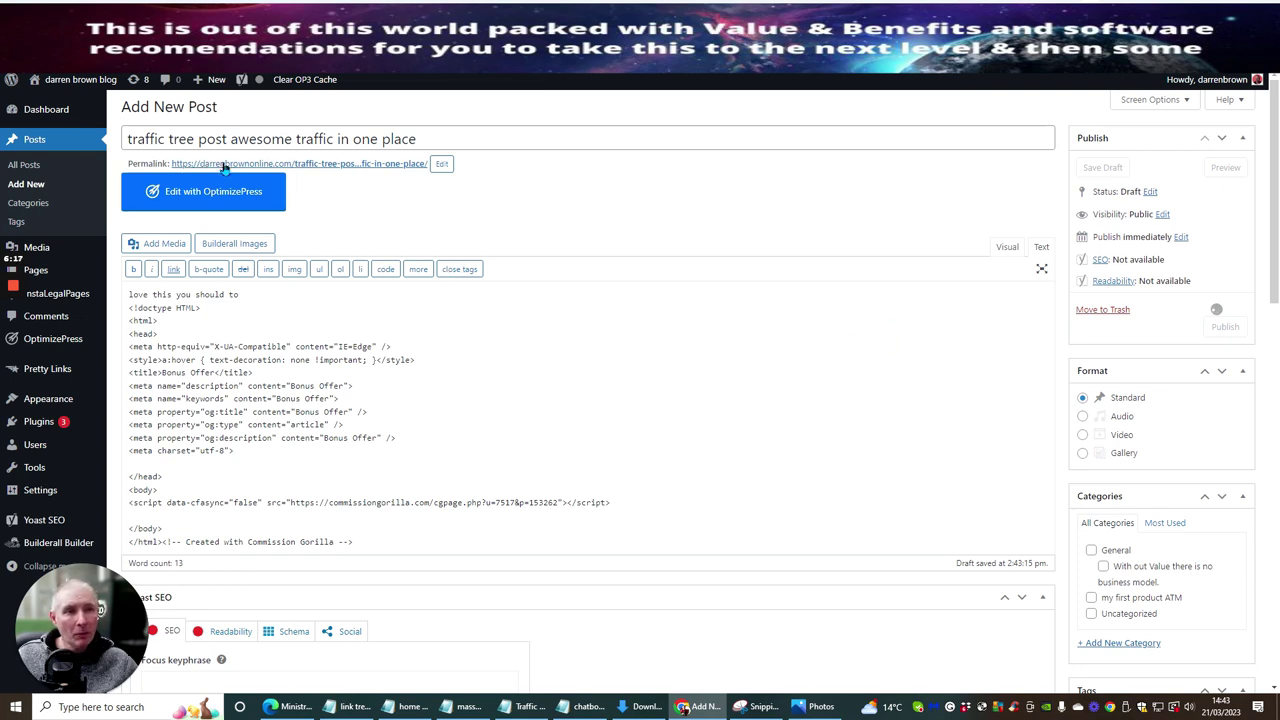
Step: Open the published post's permalink in a new browser tab
{"action": "right_click", "coordinate": [343, 170]}
{"action": "left_click", "coordinate": [336, 218]}
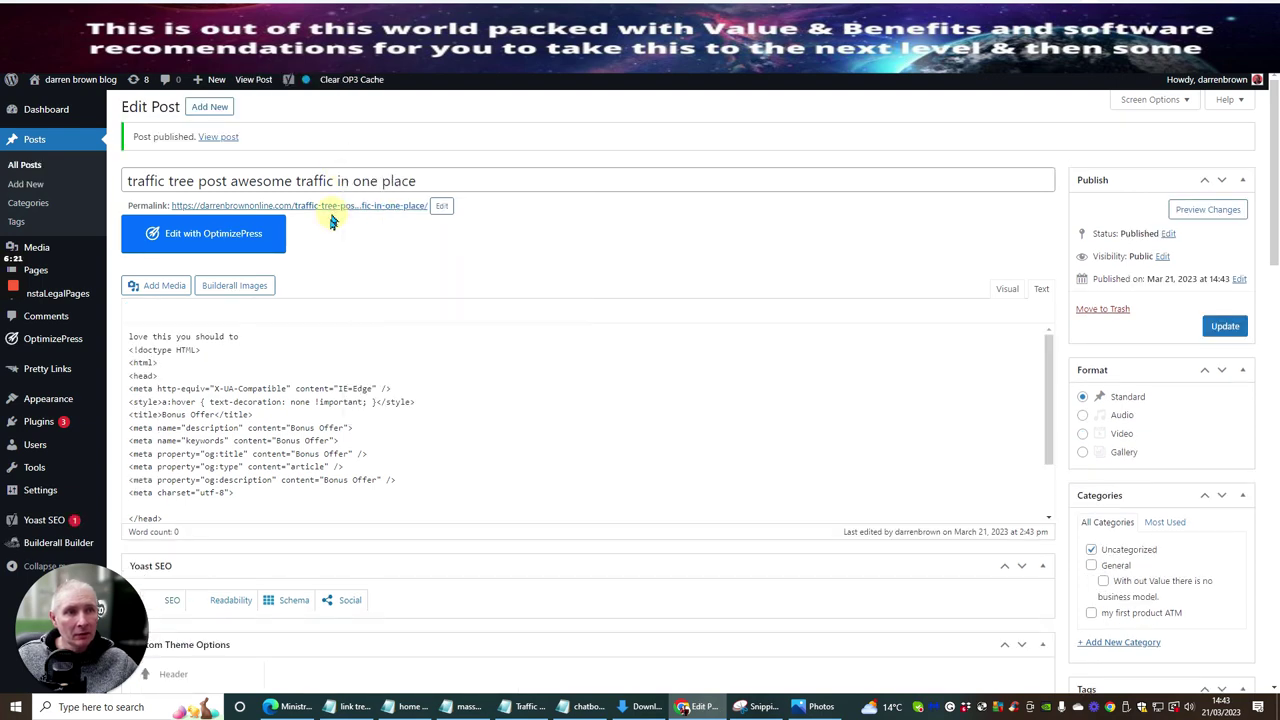
{"action": "right_click", "coordinate": [336, 207]}
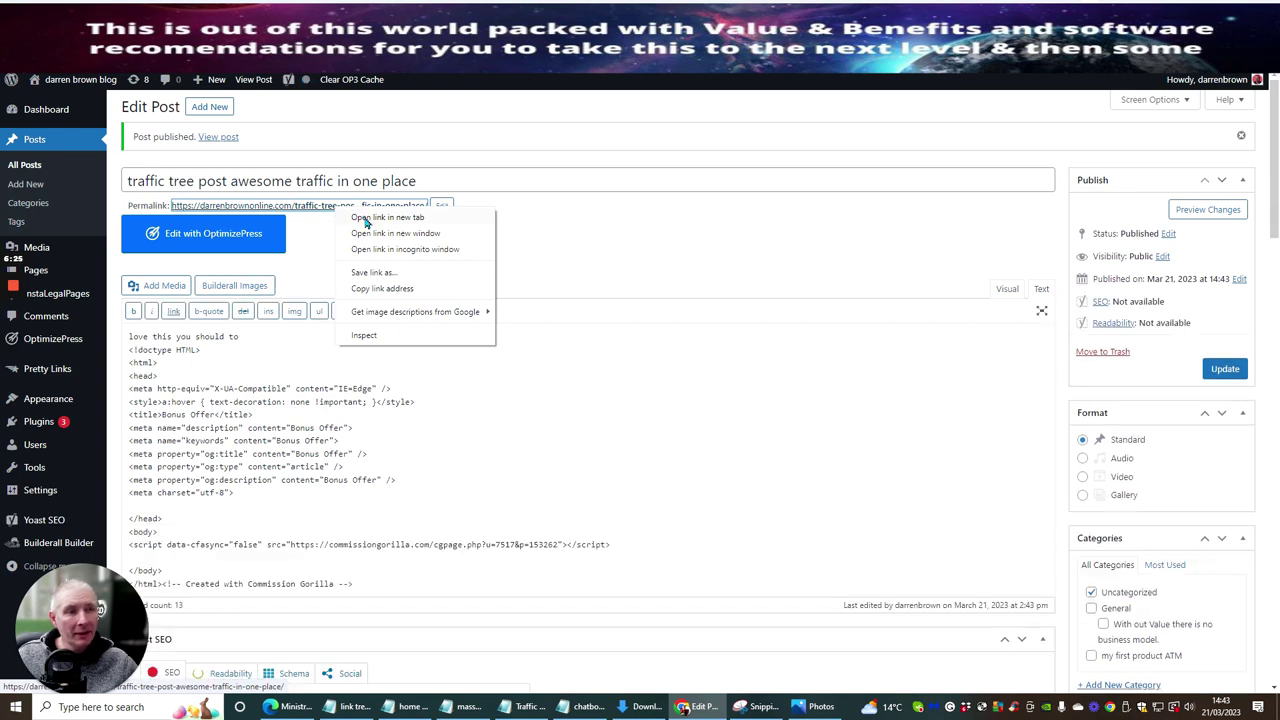
{"action": "left_click", "coordinate": [366, 219]}
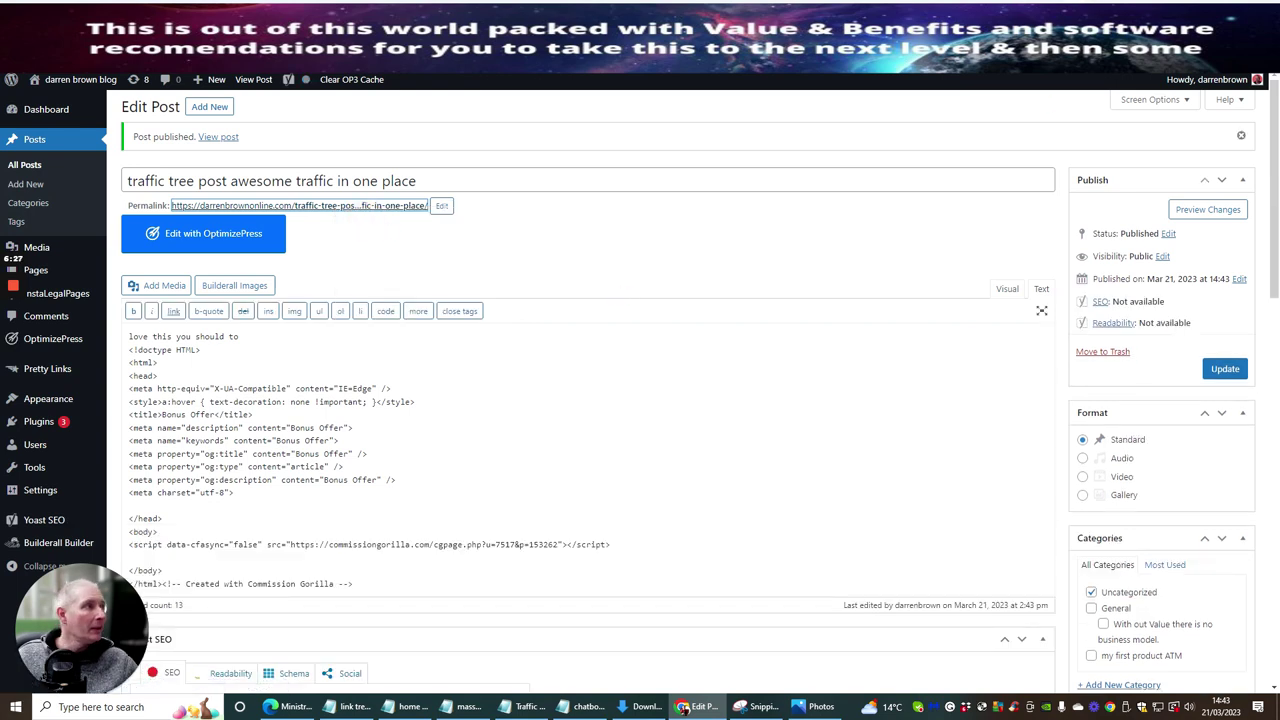
{"action": "mouse_move", "coordinate": [1240, 79]}
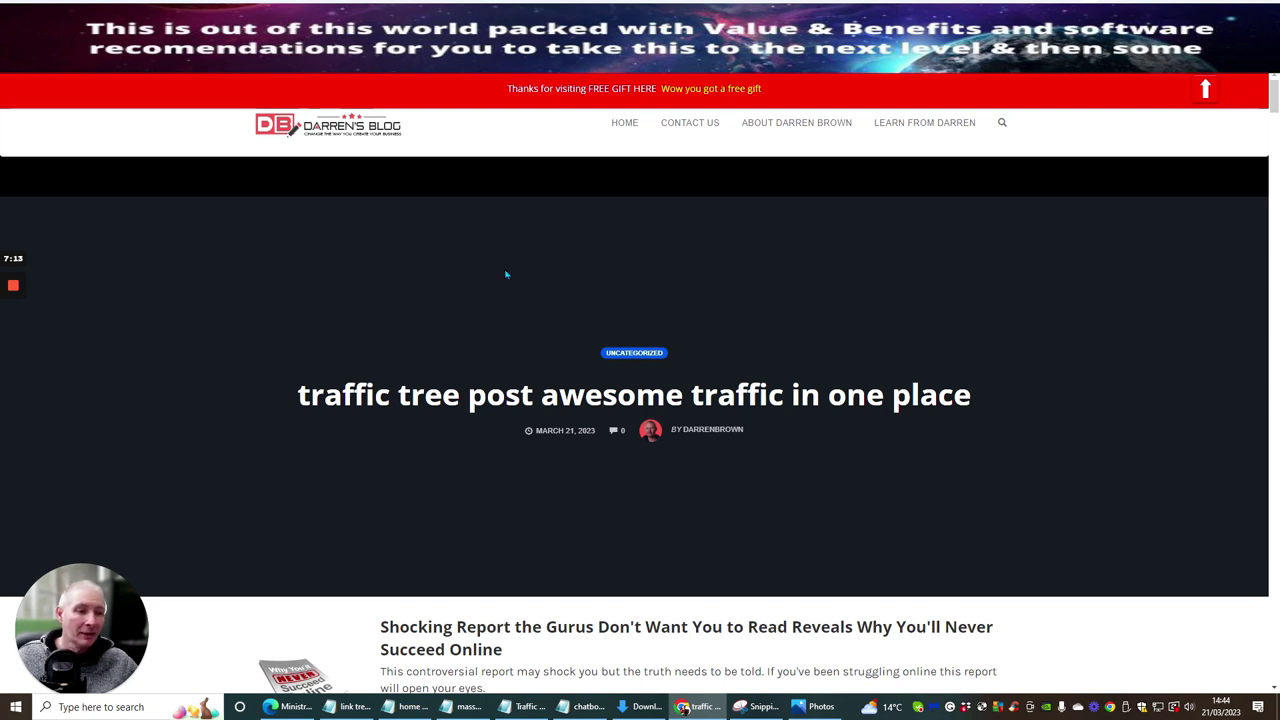
Step: Collapse the red gift banner and inspect the stray intro line above the Expert Reviews video
{"action": "scroll", "coordinate": [506, 274], "scroll_direction": "down", "scroll_amount": 3}
{"action": "scroll", "coordinate": [458, 269], "scroll_direction": "up", "scroll_amount": 3}
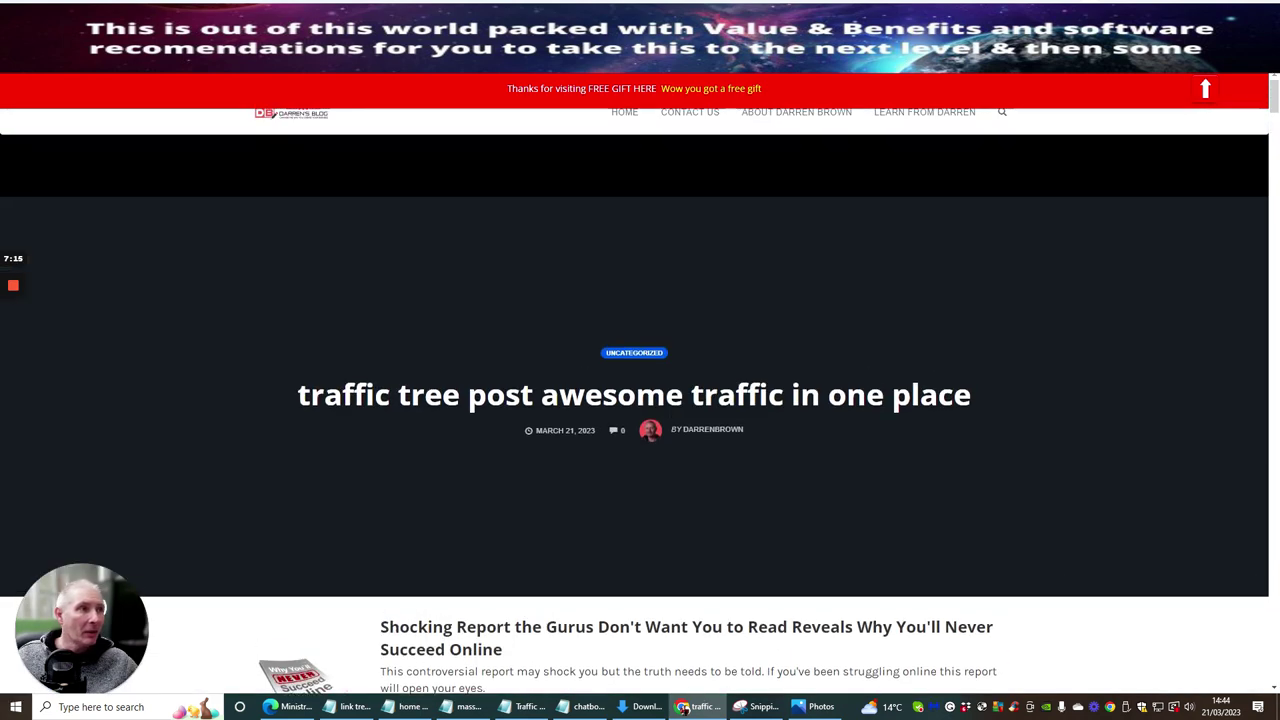
{"action": "scroll", "coordinate": [537, 211], "scroll_direction": "down", "scroll_amount": 6}
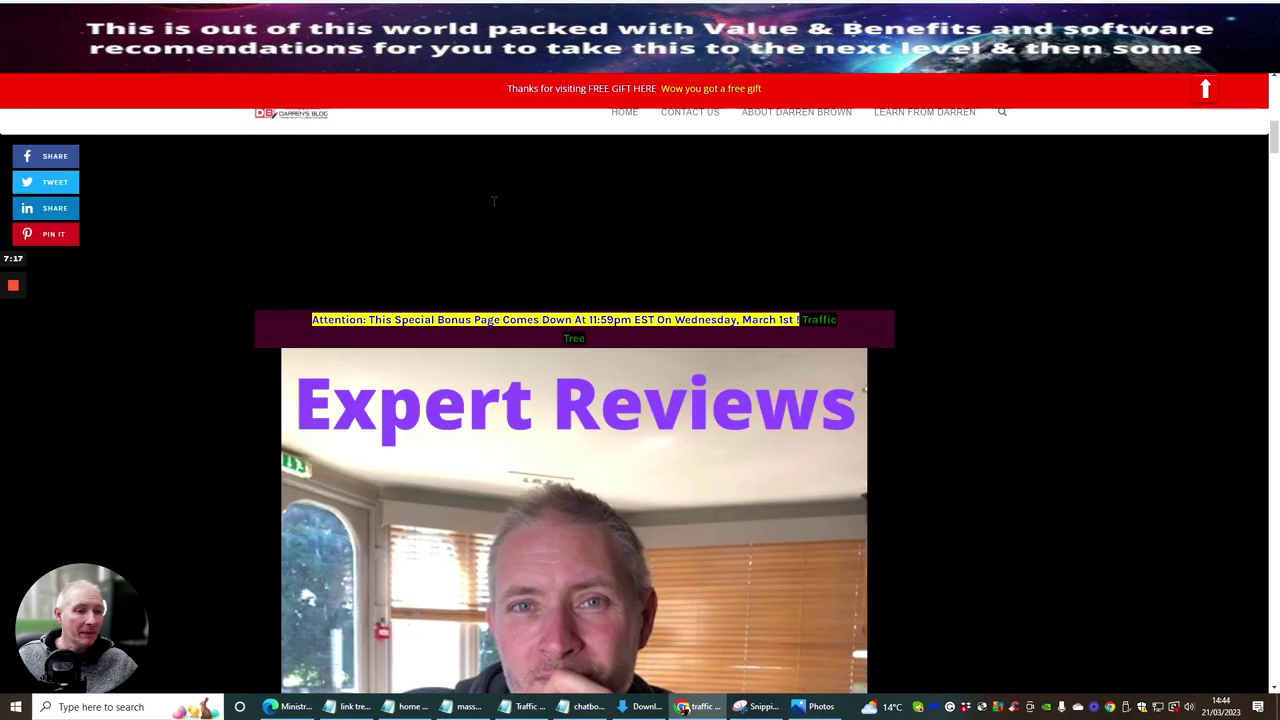
{"action": "scroll", "coordinate": [493, 201], "scroll_direction": "up", "scroll_amount": 6}
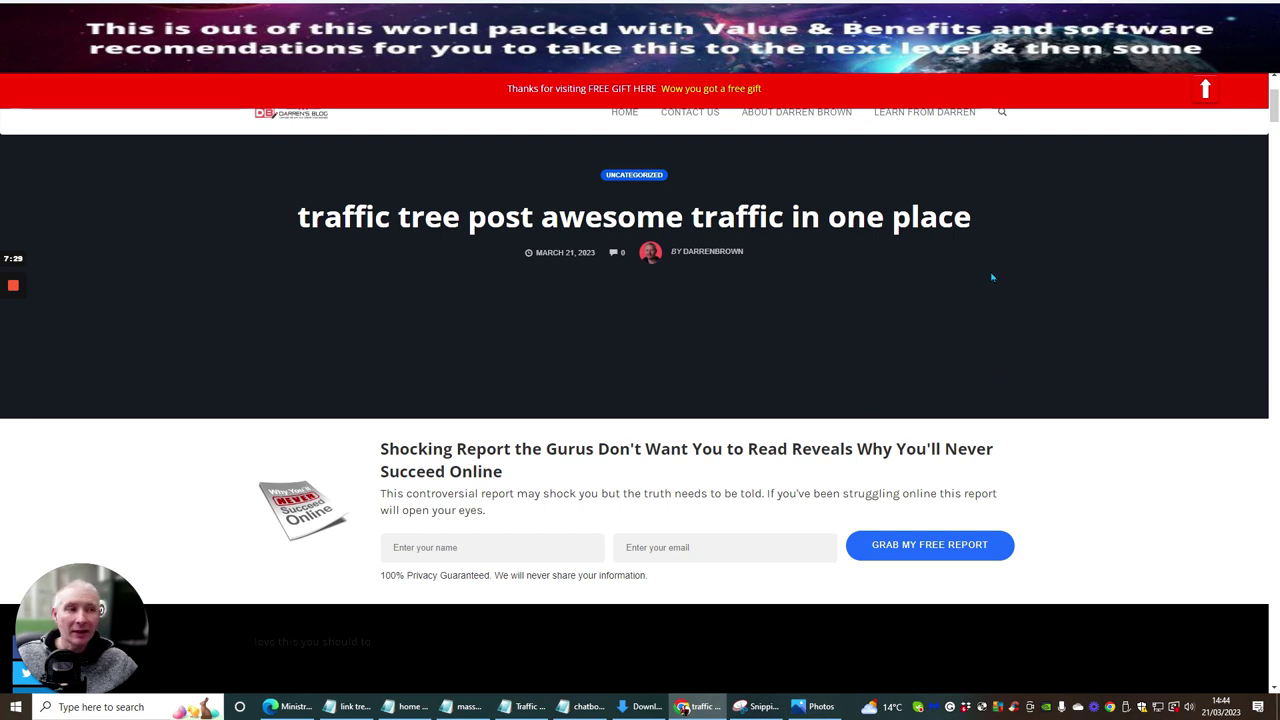
{"action": "scroll", "coordinate": [935, 240], "scroll_direction": "down", "scroll_amount": 2}
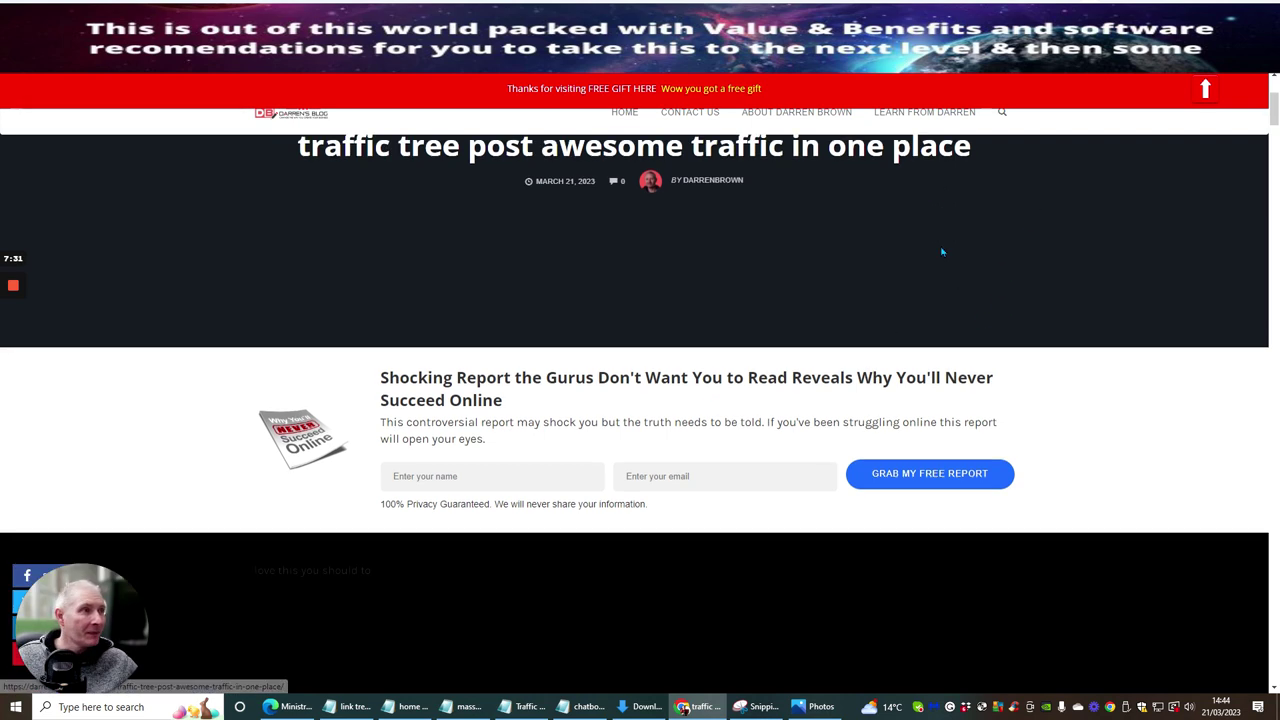
{"action": "scroll", "coordinate": [912, 233], "scroll_direction": "up", "scroll_amount": 3}
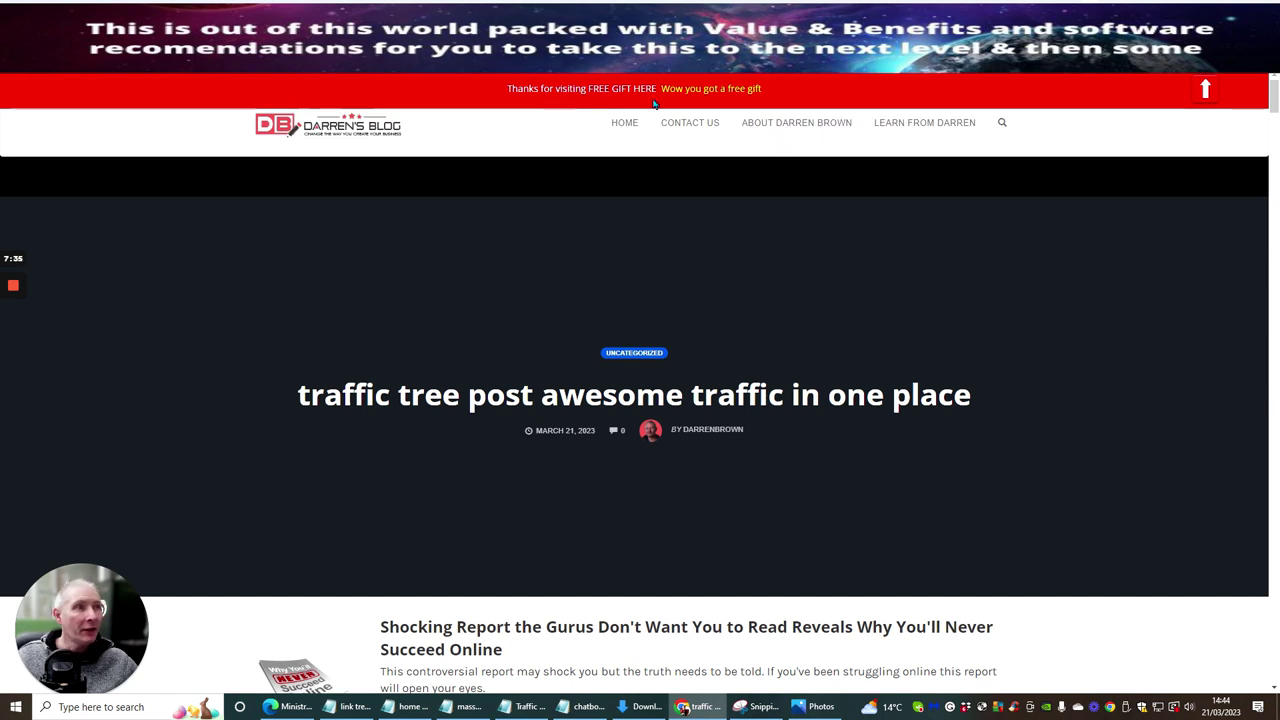
{"action": "left_click", "coordinate": [1205, 90]}
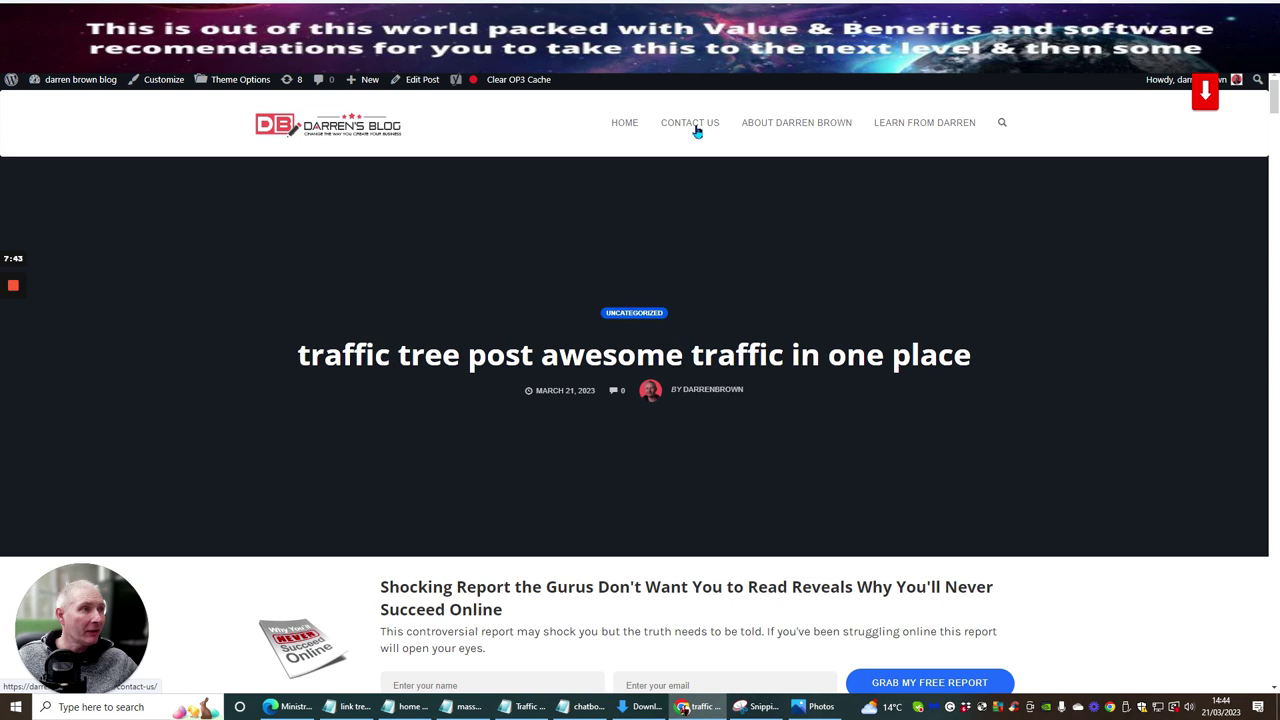
{"action": "scroll", "coordinate": [666, 174], "scroll_direction": "down", "scroll_amount": 5}
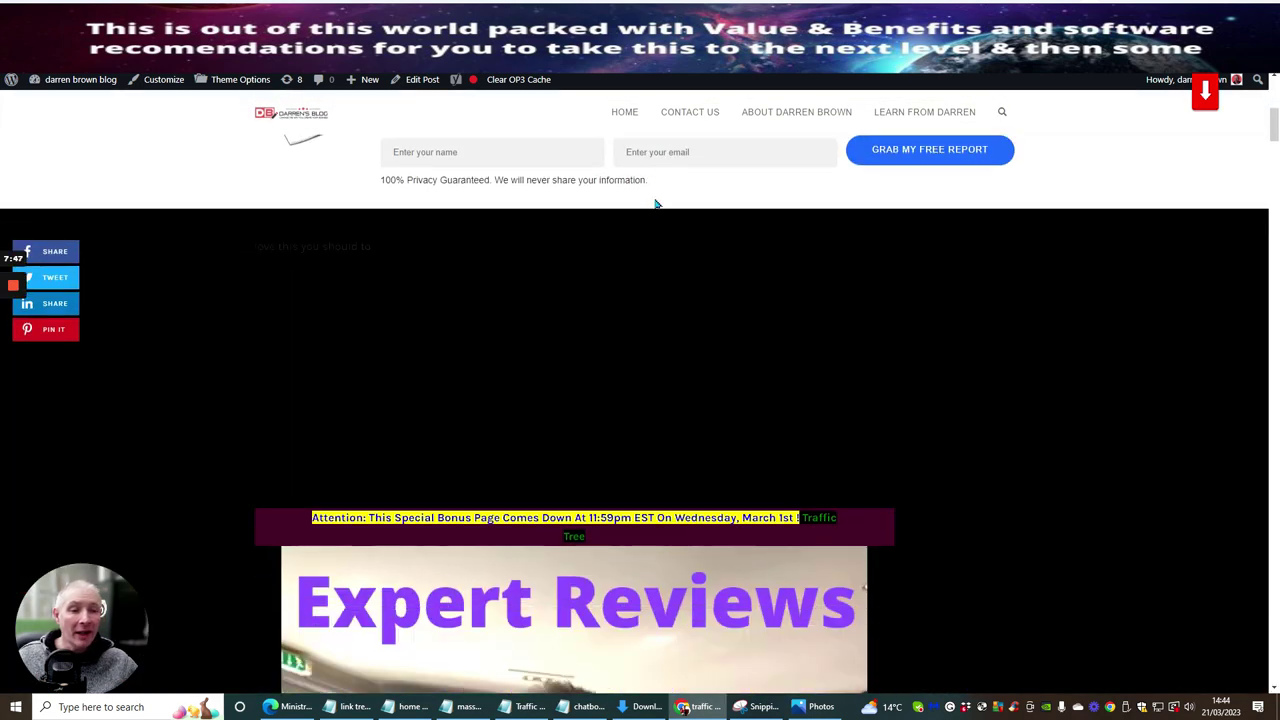
{"action": "scroll", "coordinate": [660, 246], "scroll_direction": "up", "scroll_amount": 1}
{"action": "scroll", "coordinate": [630, 255], "scroll_direction": "down", "scroll_amount": 2}
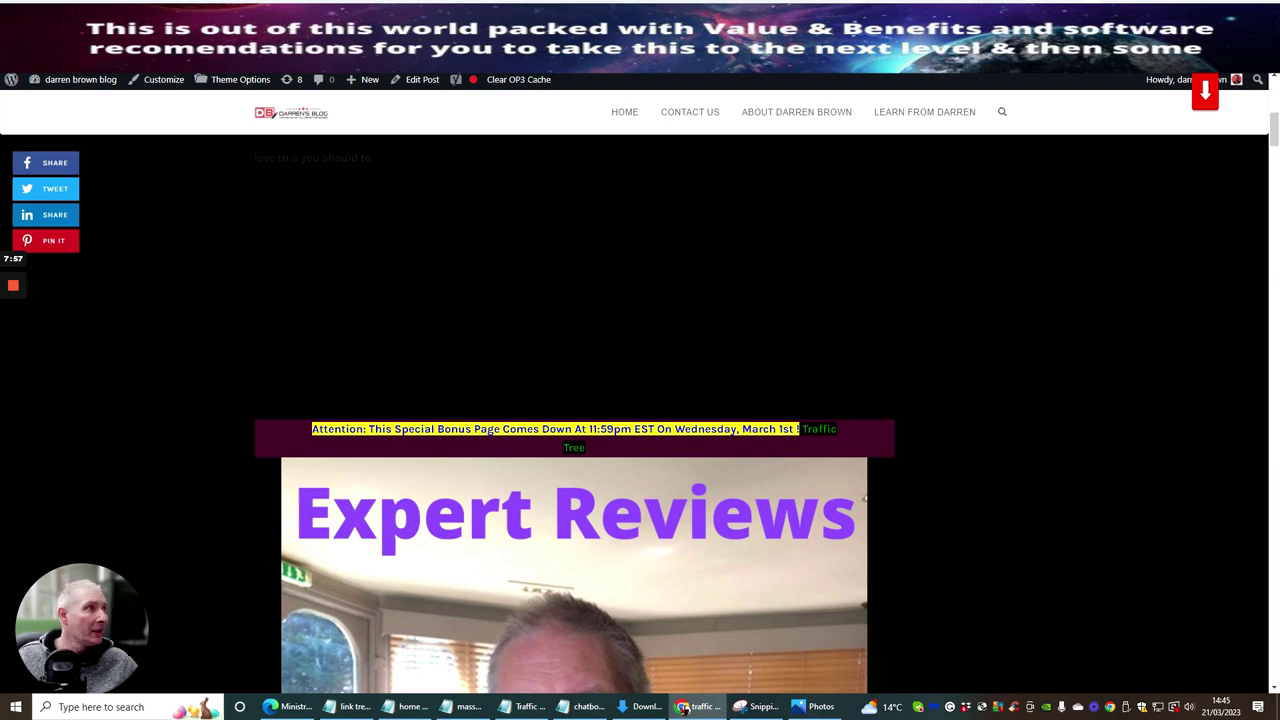
Step: Delete the 'love this you should to' line from the post code, update, and refresh the live post
{"action": "key", "text": "ctrl+Tab"}
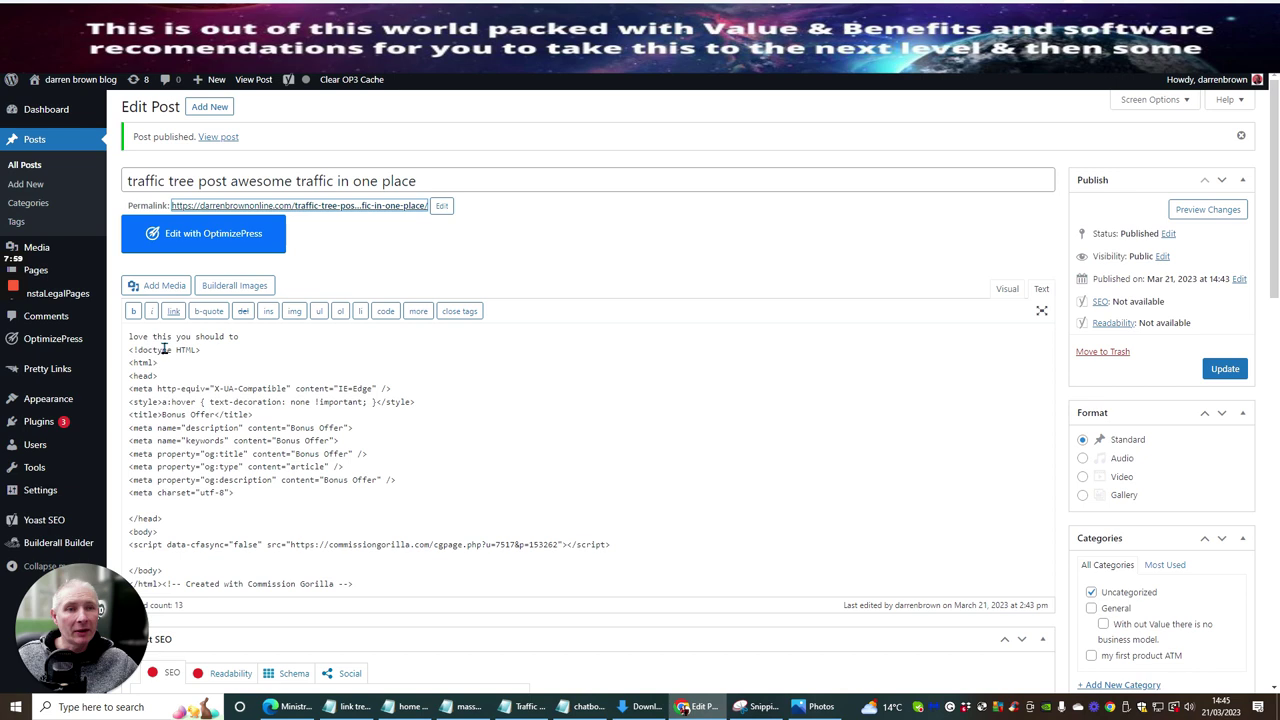
{"action": "left_click_drag", "start_coordinate": [245, 336], "coordinate": [131, 336]}
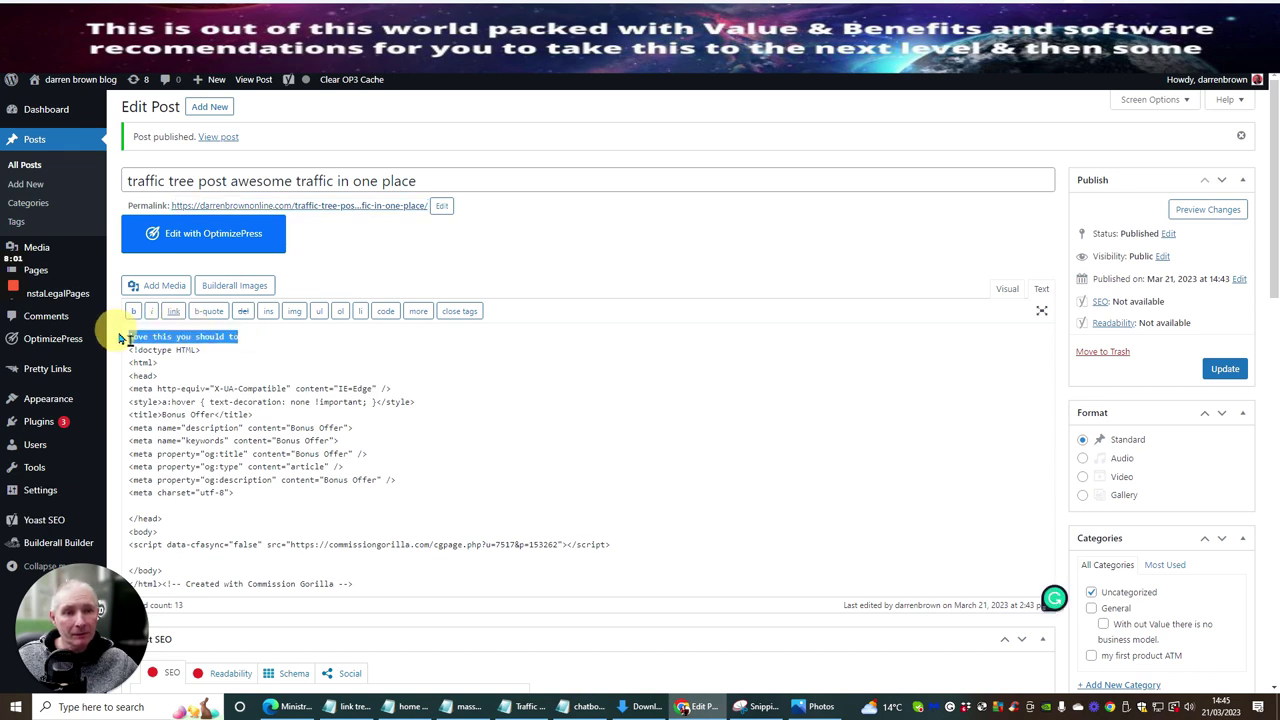
{"action": "key", "text": "BackSpace"}
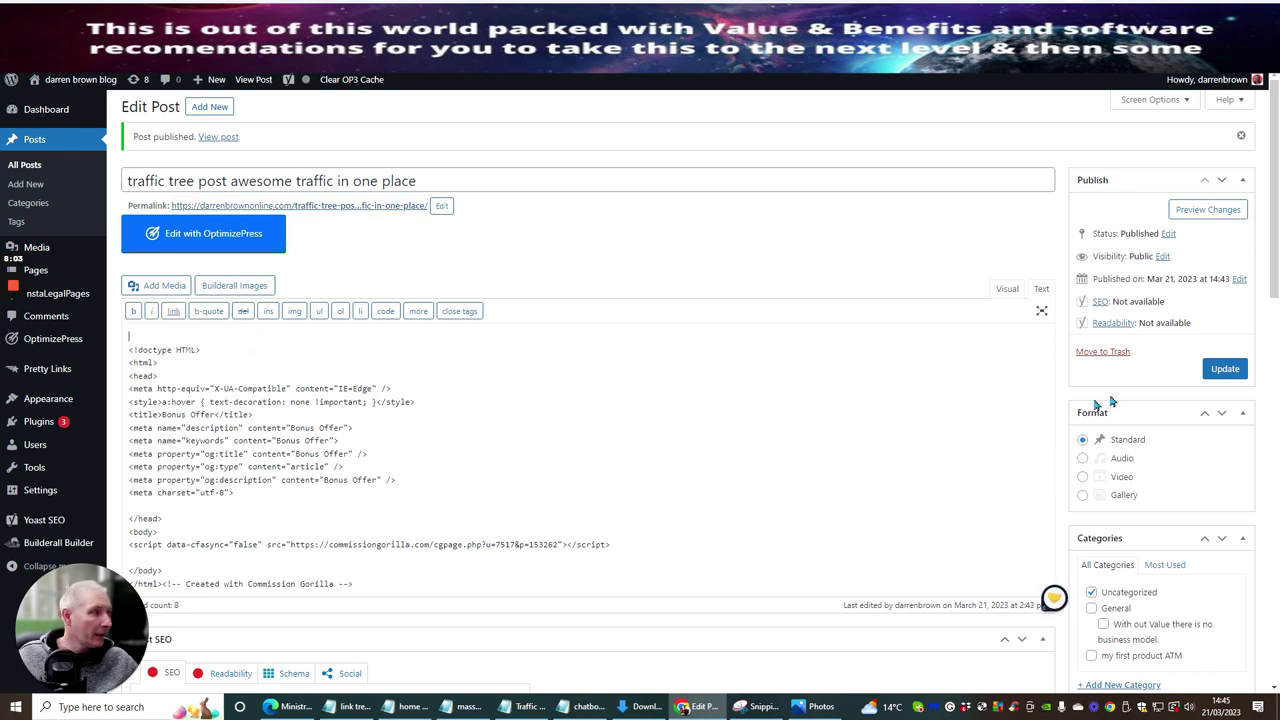
{"action": "left_click", "coordinate": [1224, 369]}
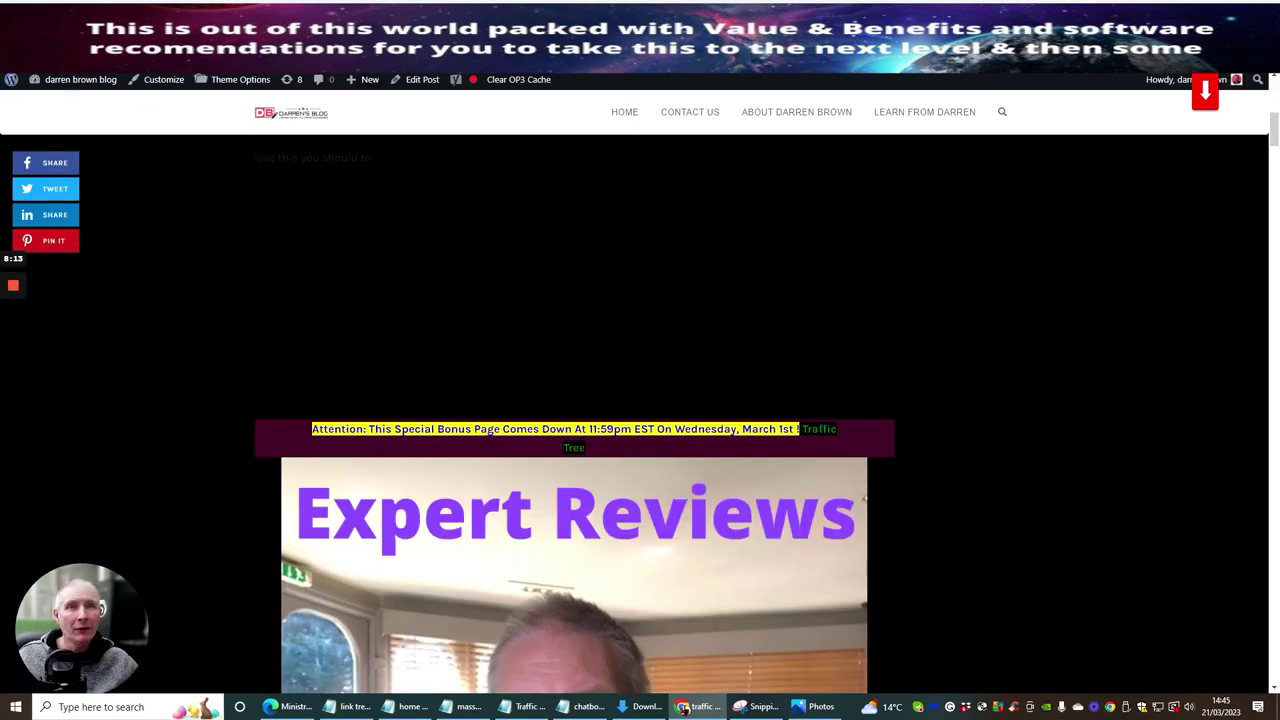
{"action": "key", "text": "F5"}
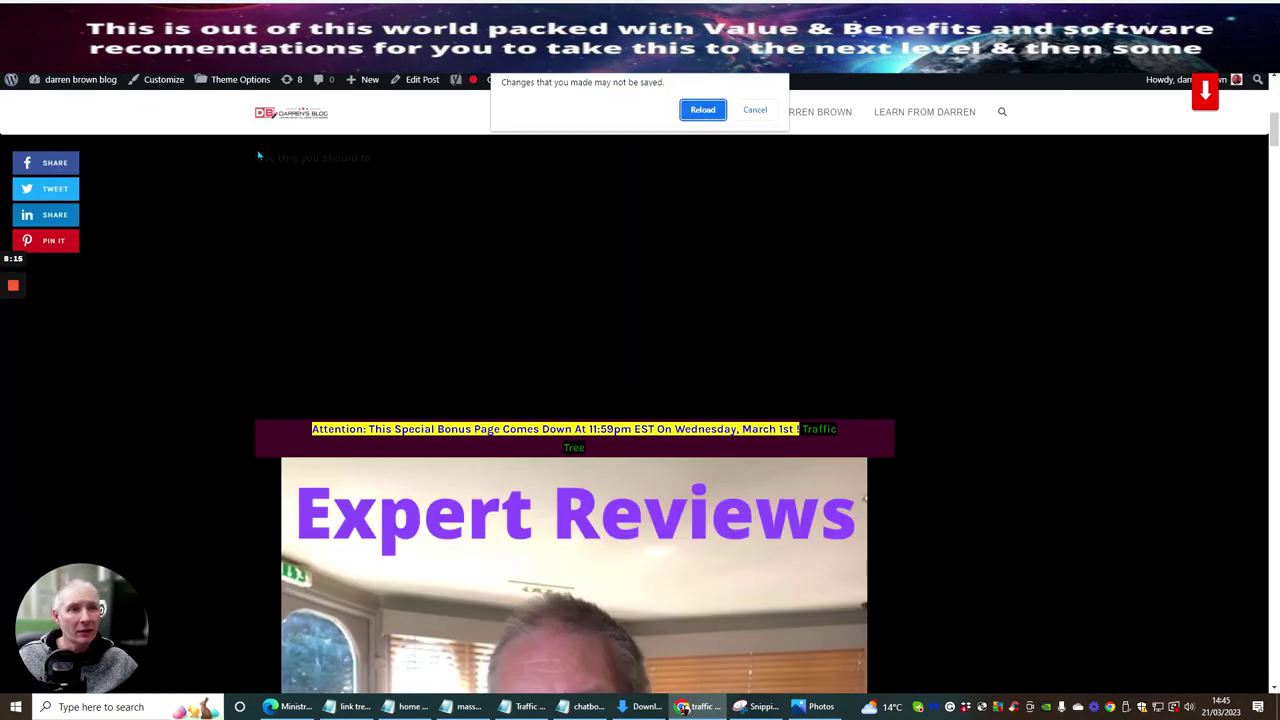
Step: Confirm the reload, then scroll from the deadline notice to the upsells video, checking the stray line is gone
{"action": "left_click", "coordinate": [697, 110]}
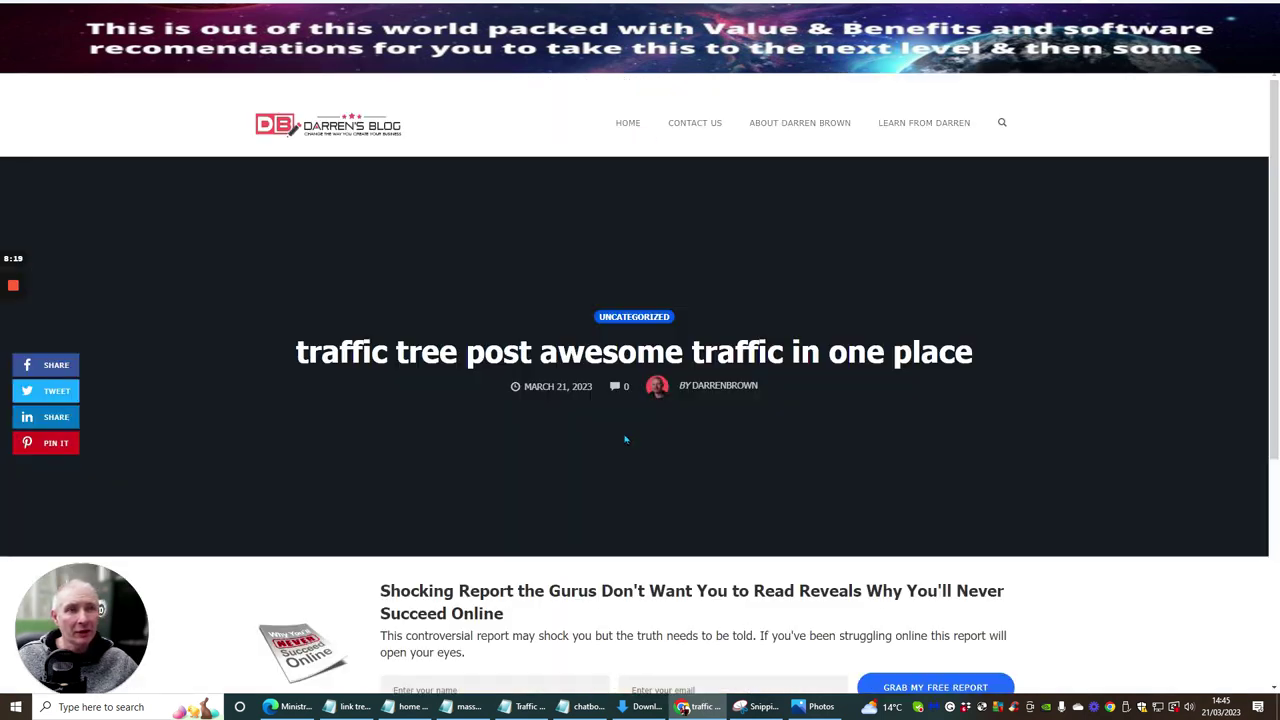
{"action": "scroll", "coordinate": [395, 195], "scroll_direction": "down", "scroll_amount": 6}
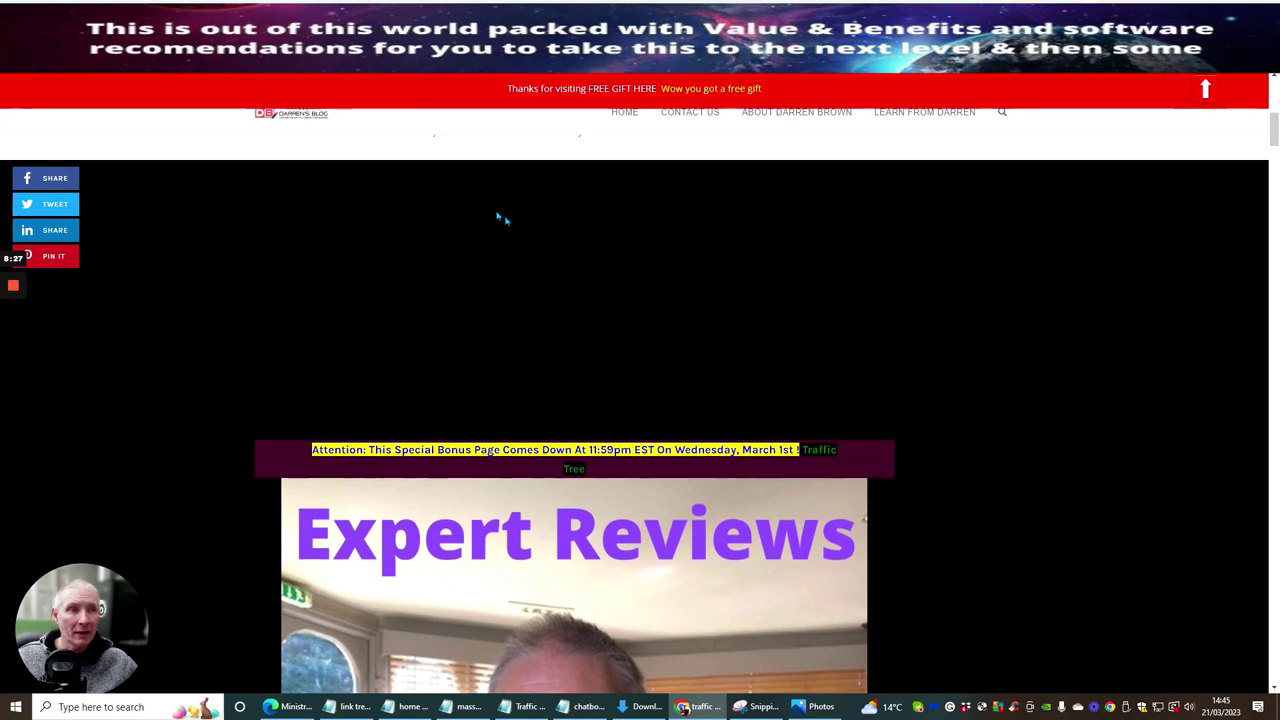
{"action": "scroll", "coordinate": [503, 219], "scroll_direction": "down", "scroll_amount": 4}
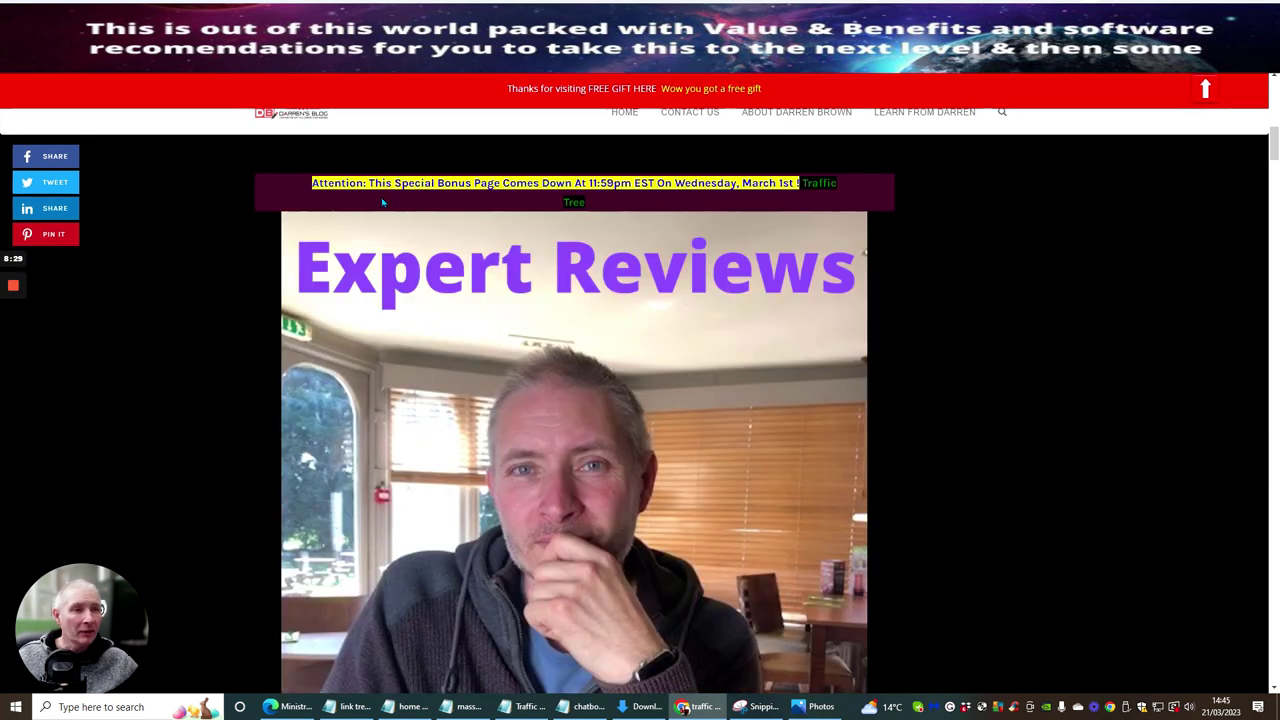
{"action": "scroll", "coordinate": [492, 254], "scroll_direction": "down", "scroll_amount": 5}
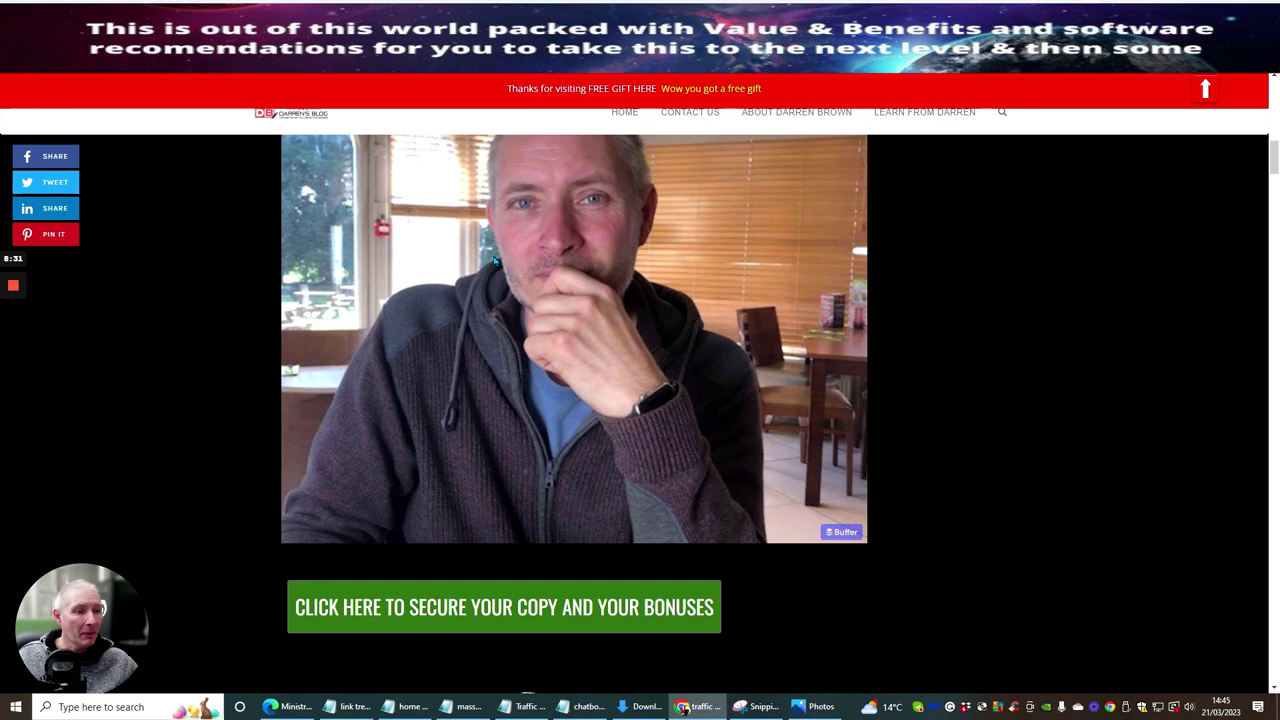
{"action": "scroll", "coordinate": [492, 254], "scroll_direction": "down", "scroll_amount": 15}
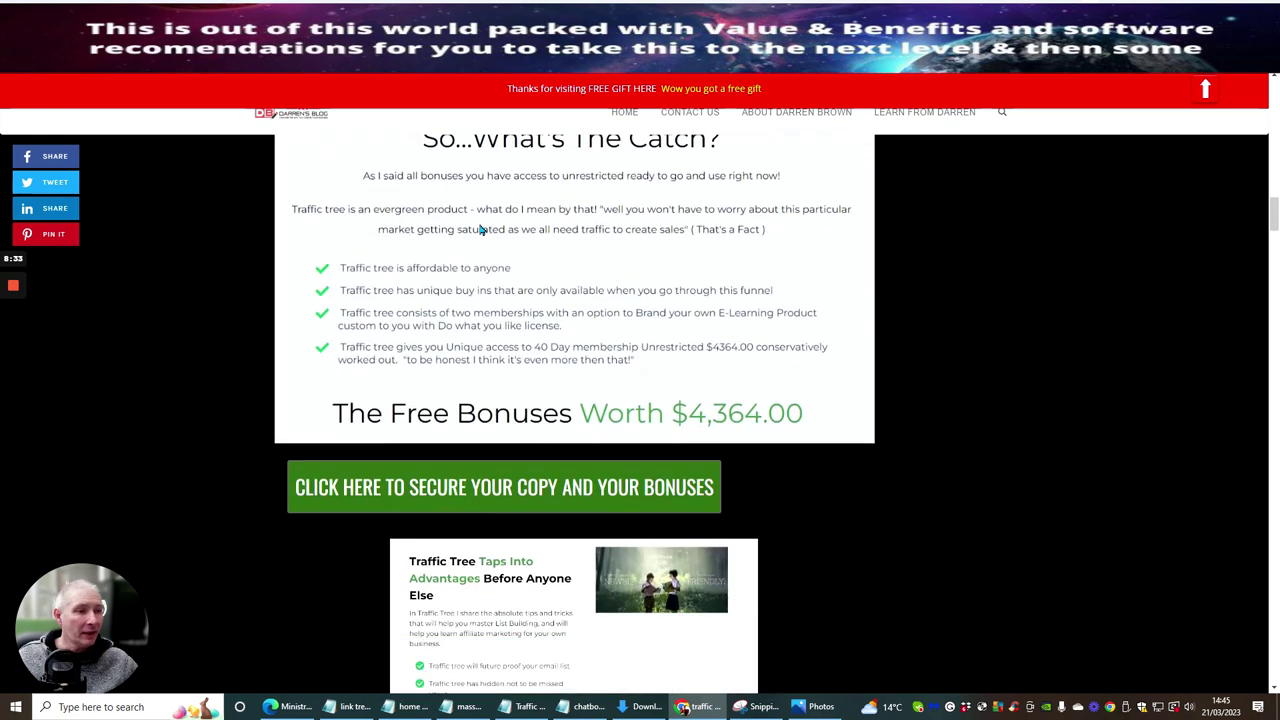
{"action": "scroll", "coordinate": [480, 229], "scroll_direction": "down", "scroll_amount": 15}
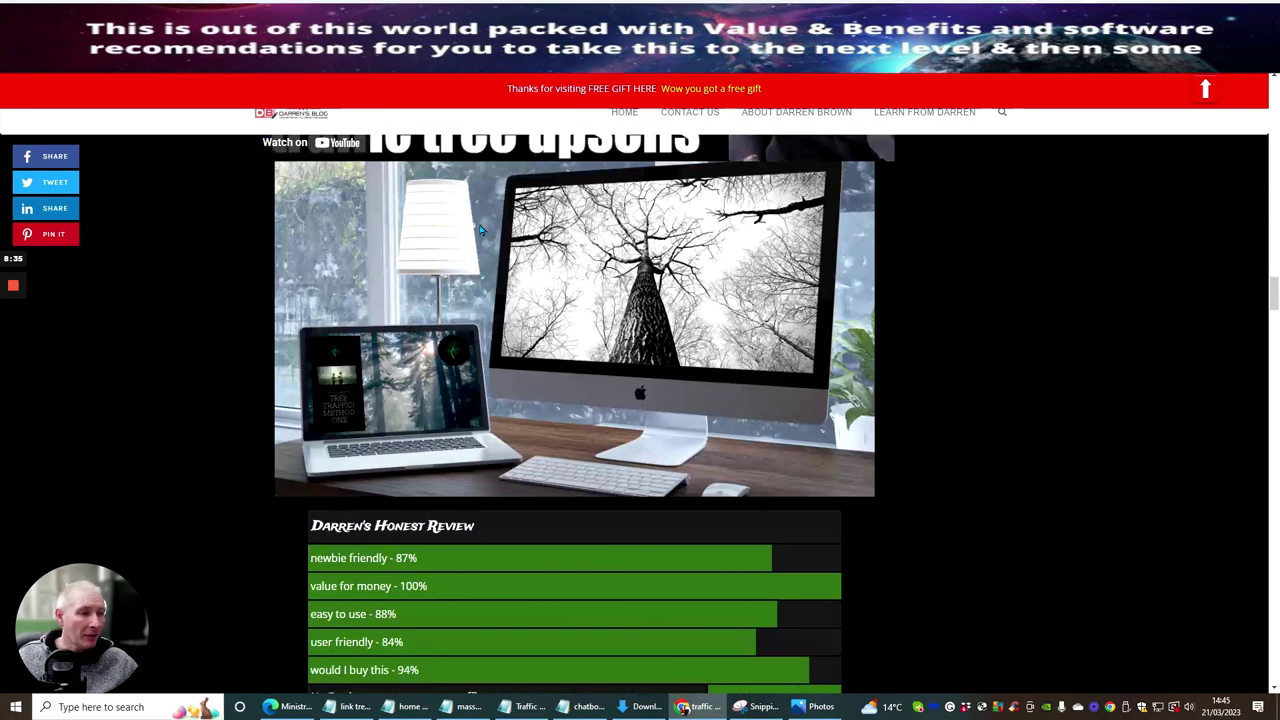
{"action": "scroll", "coordinate": [480, 229], "scroll_direction": "down", "scroll_amount": 15}
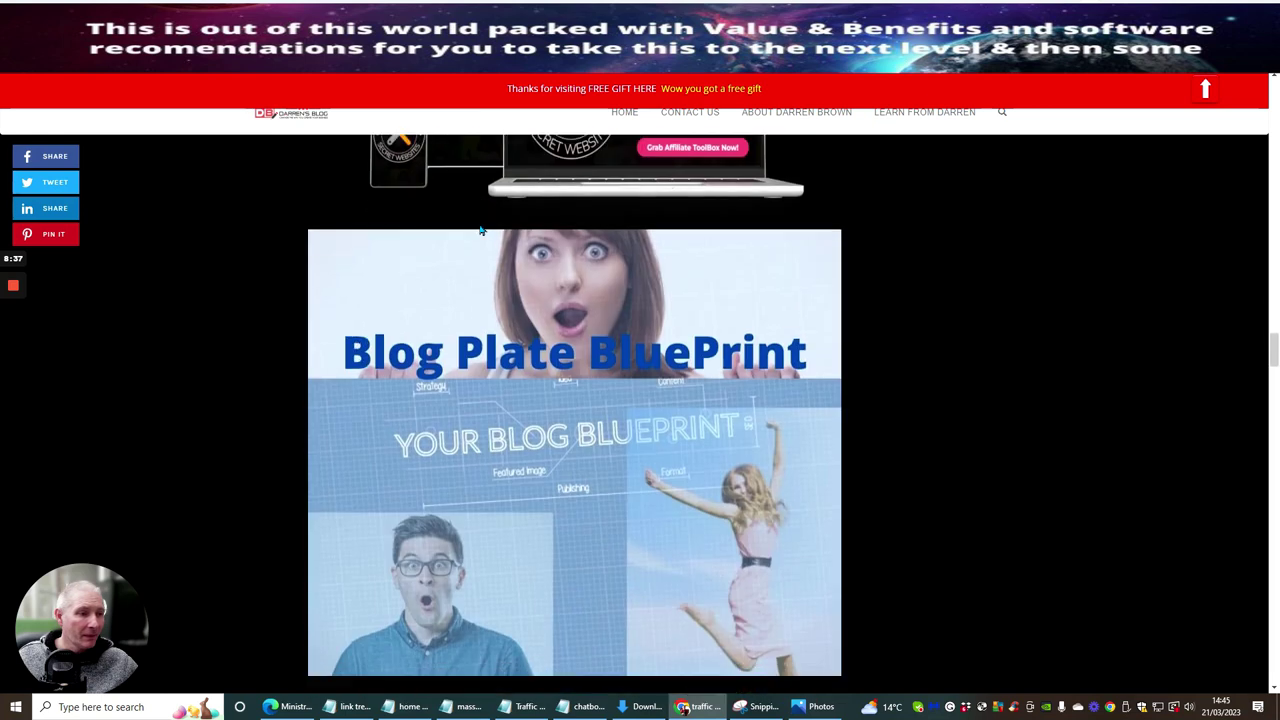
{"action": "scroll", "coordinate": [480, 229], "scroll_direction": "down", "scroll_amount": 5}
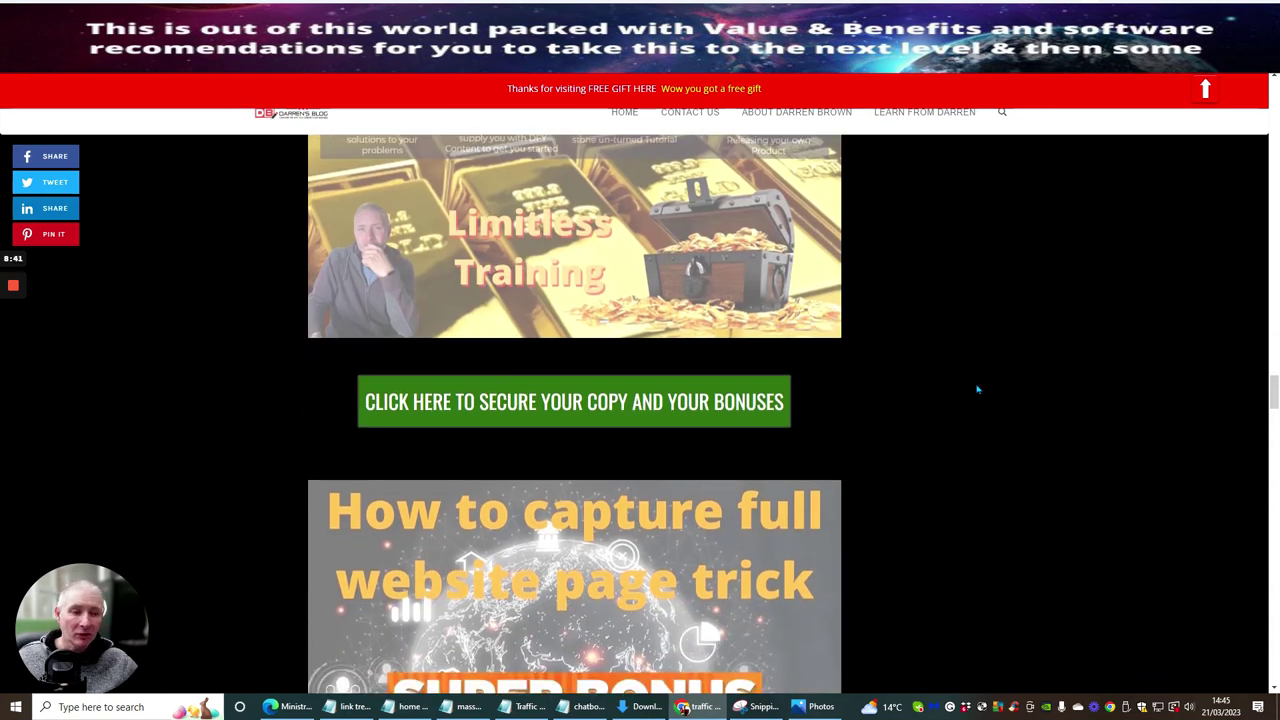
{"action": "scroll", "coordinate": [976, 395], "scroll_direction": "up", "scroll_amount": 5}
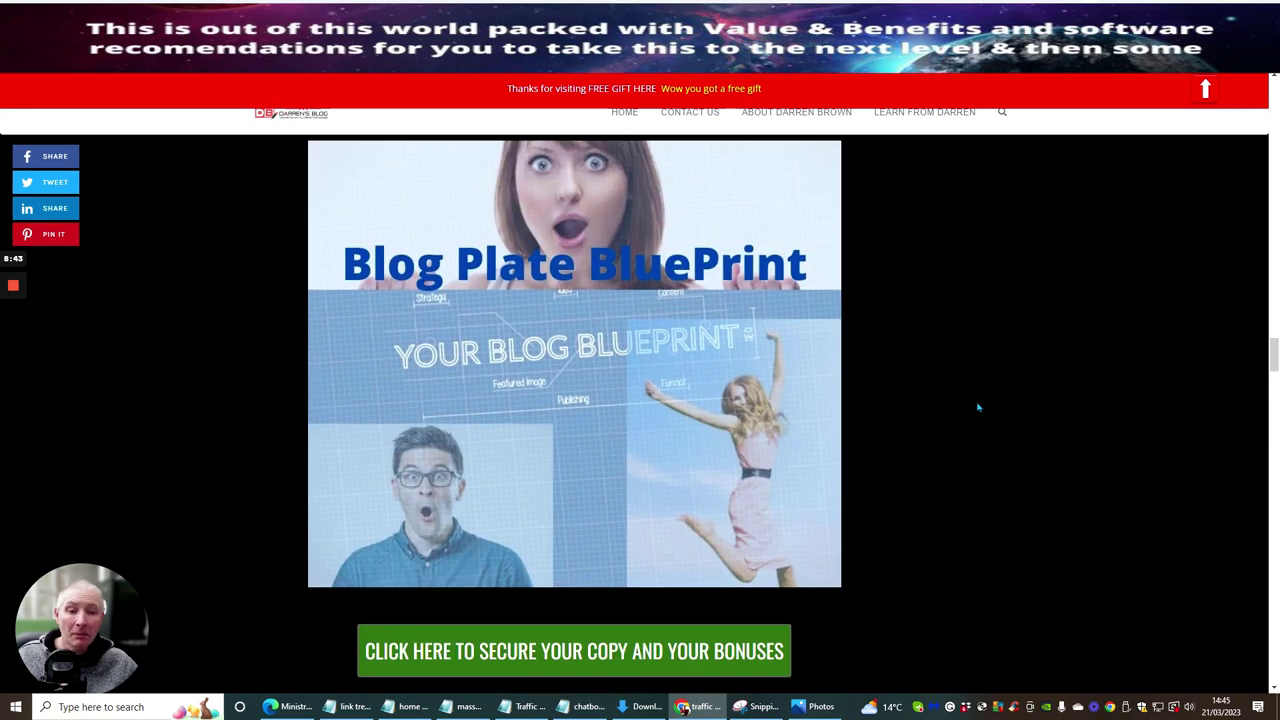
{"action": "scroll", "coordinate": [978, 405], "scroll_direction": "up", "scroll_amount": 10}
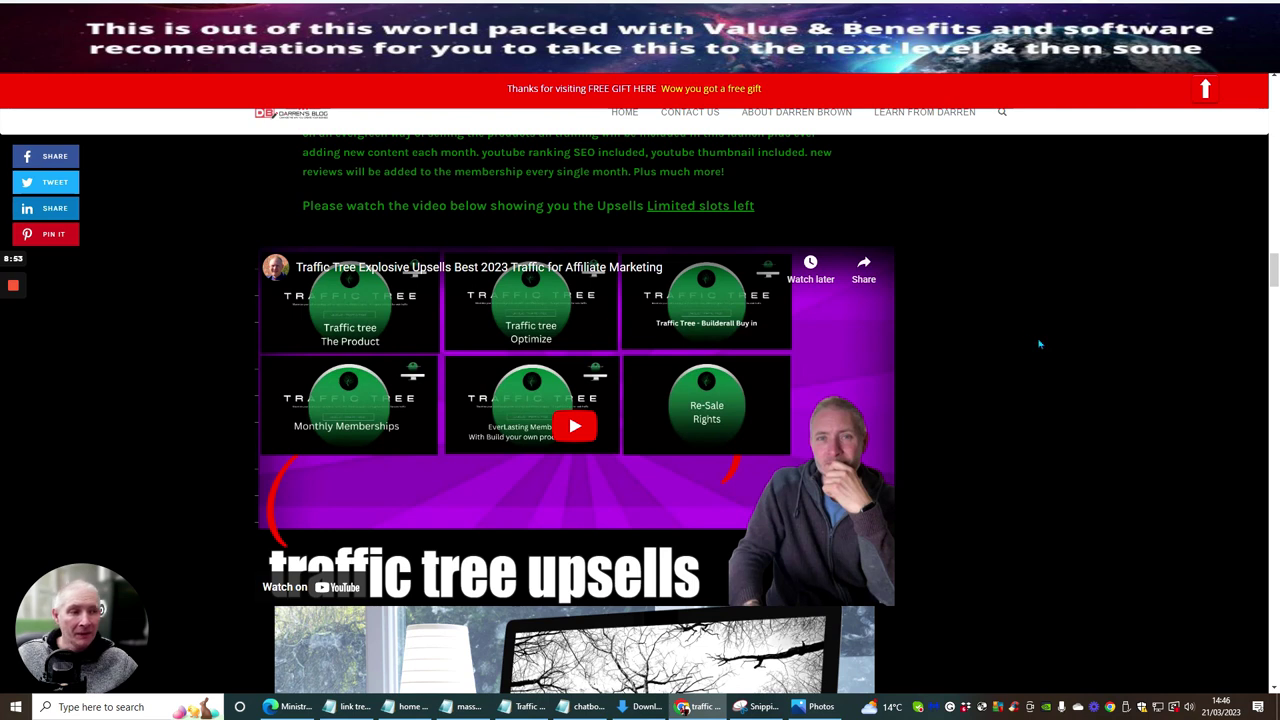
{"action": "scroll", "coordinate": [383, 252], "scroll_direction": "up", "scroll_amount": 15}
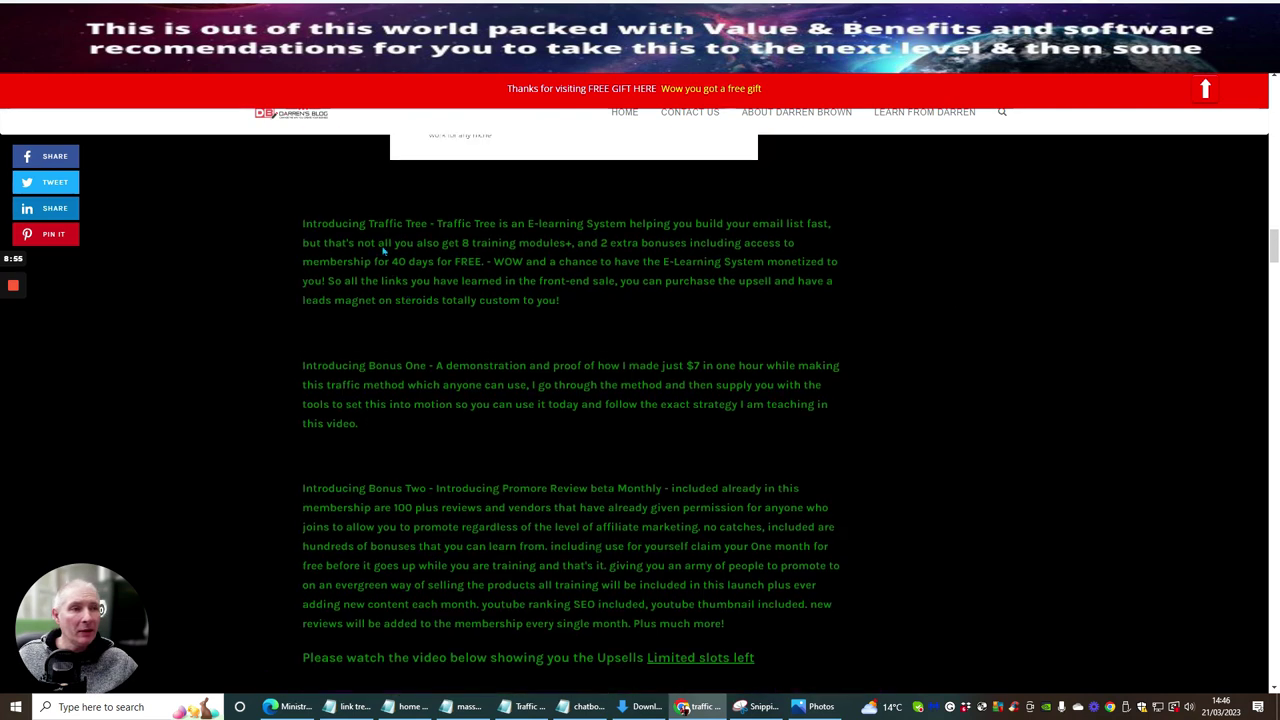
{"action": "scroll", "coordinate": [383, 257], "scroll_direction": "up", "scroll_amount": 5}
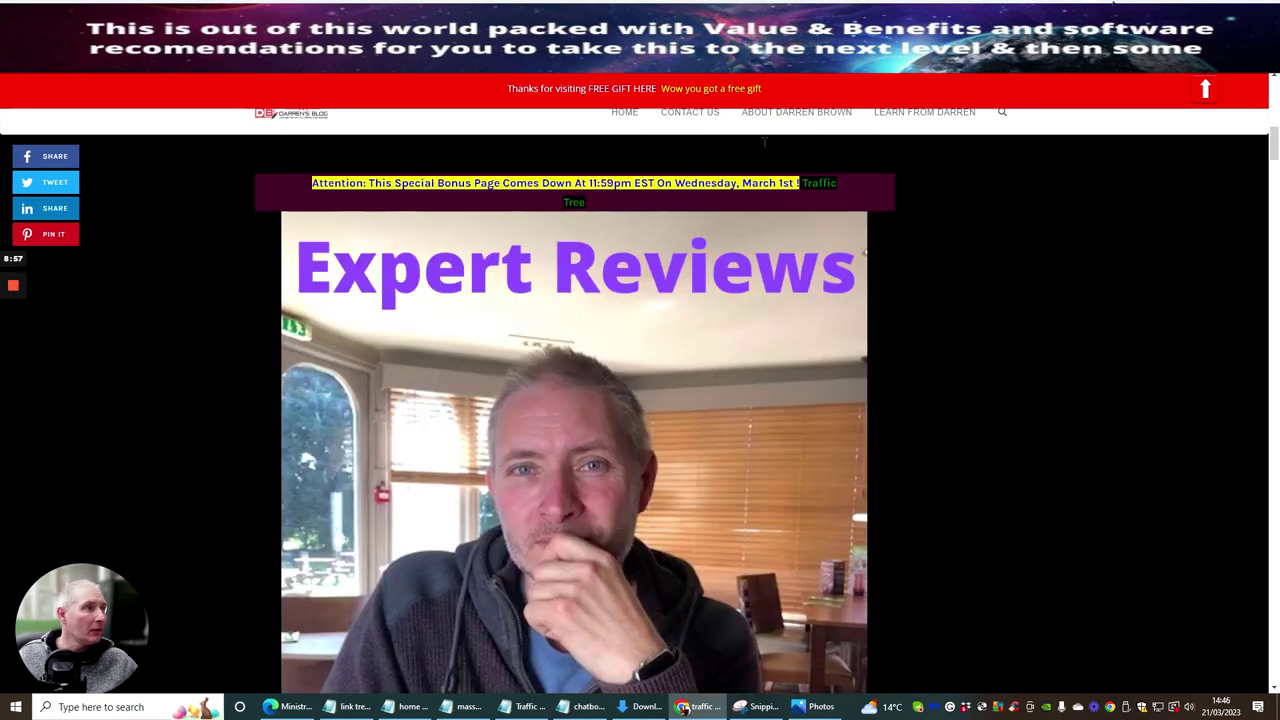
Step: Copy the updated Traffic Tree post's permalink URL from the Edit Post screen
{"action": "key", "text": "ctrl+Tab"}
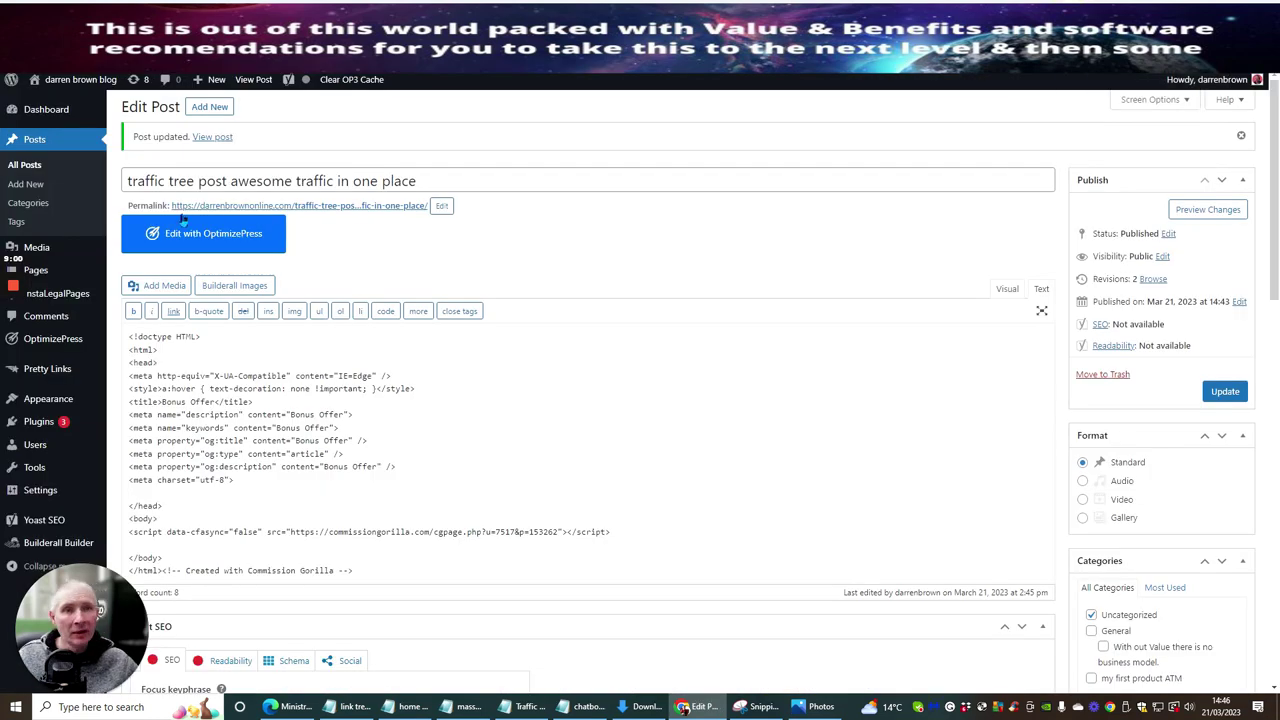
{"action": "left_click_drag", "start_coordinate": [169, 205], "coordinate": [420, 204]}
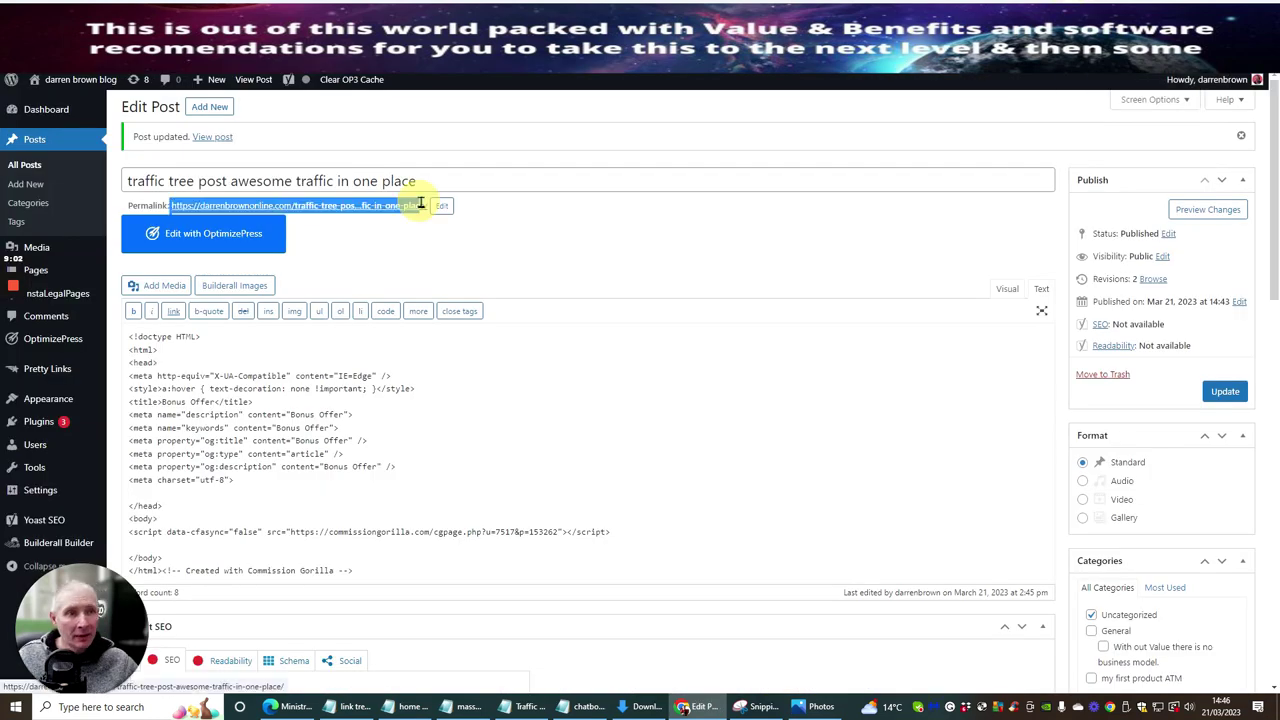
{"action": "right_click", "coordinate": [366, 206]}
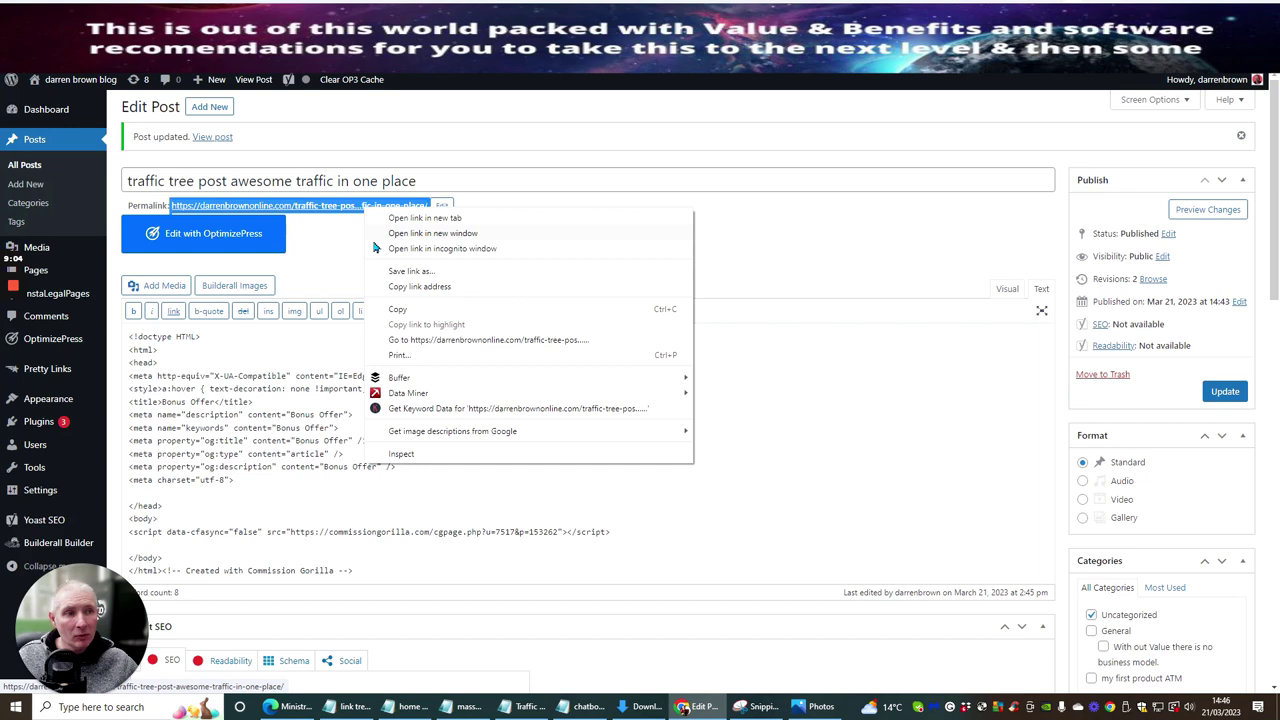
{"action": "left_click", "coordinate": [381, 312]}
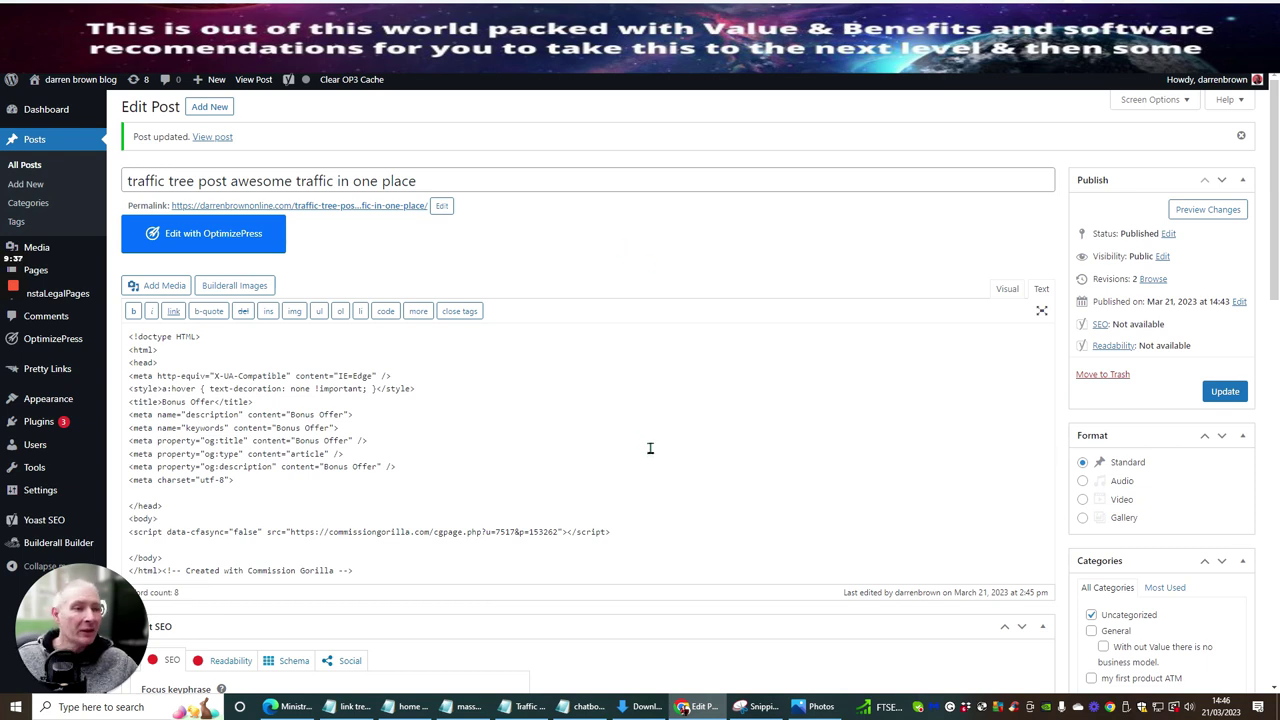
{"action": "scroll", "coordinate": [640, 415], "scroll_direction": "down", "scroll_amount": 3}
{"action": "scroll", "coordinate": [637, 410], "scroll_direction": "up", "scroll_amount": 3}
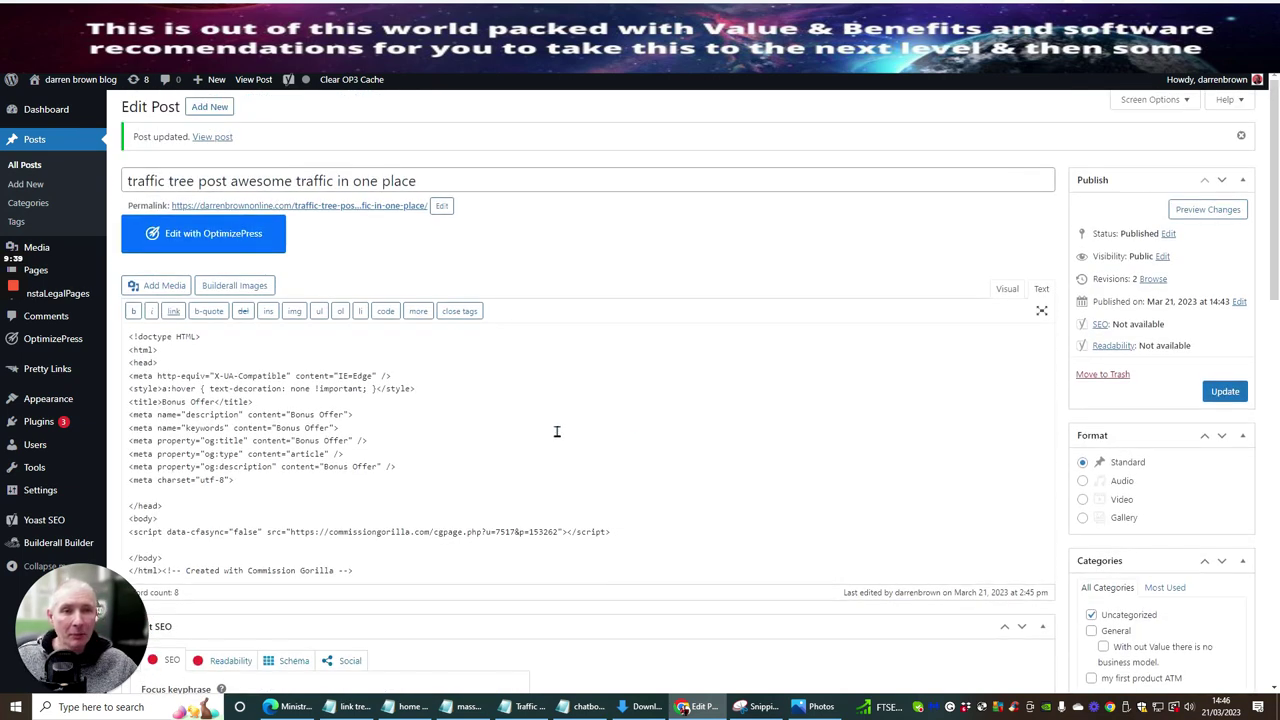
{"action": "scroll", "coordinate": [353, 363], "scroll_direction": "down", "scroll_amount": 3}
{"action": "scroll", "coordinate": [211, 458], "scroll_direction": "up", "scroll_amount": 3}
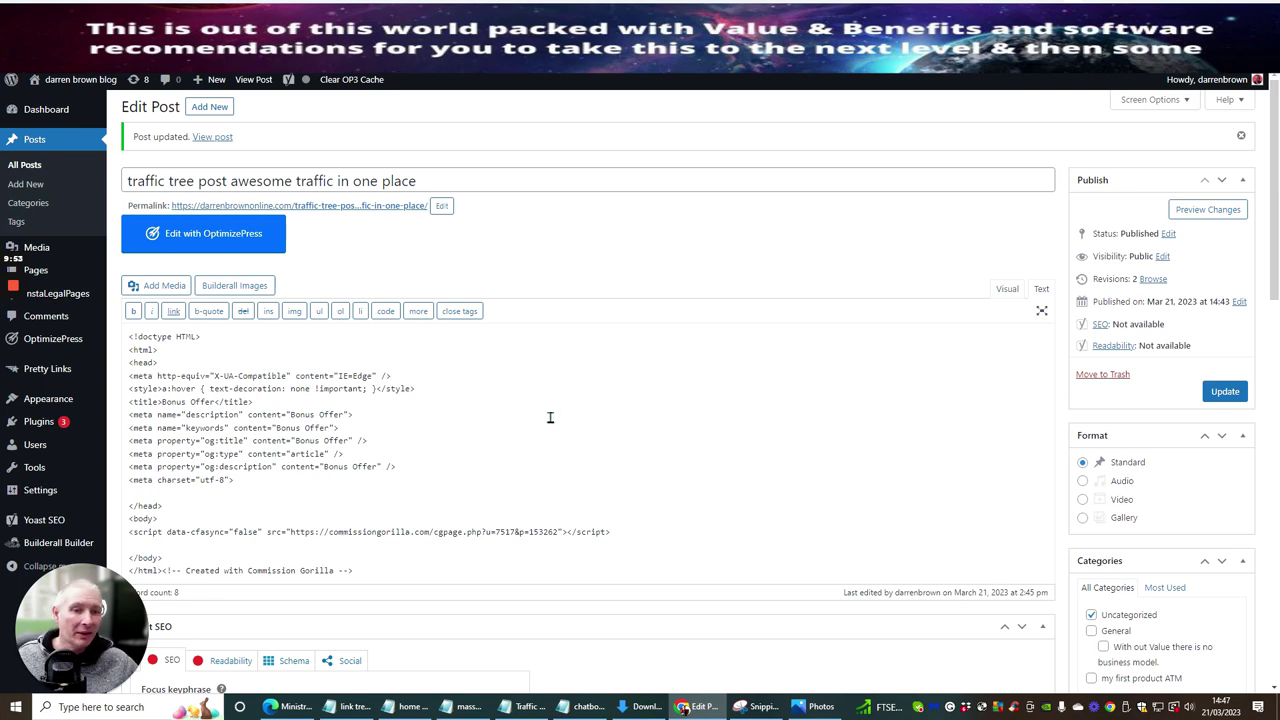
{"action": "scroll", "coordinate": [620, 376], "scroll_direction": "down", "scroll_amount": 2}
{"action": "scroll", "coordinate": [616, 385], "scroll_direction": "up", "scroll_amount": 2}
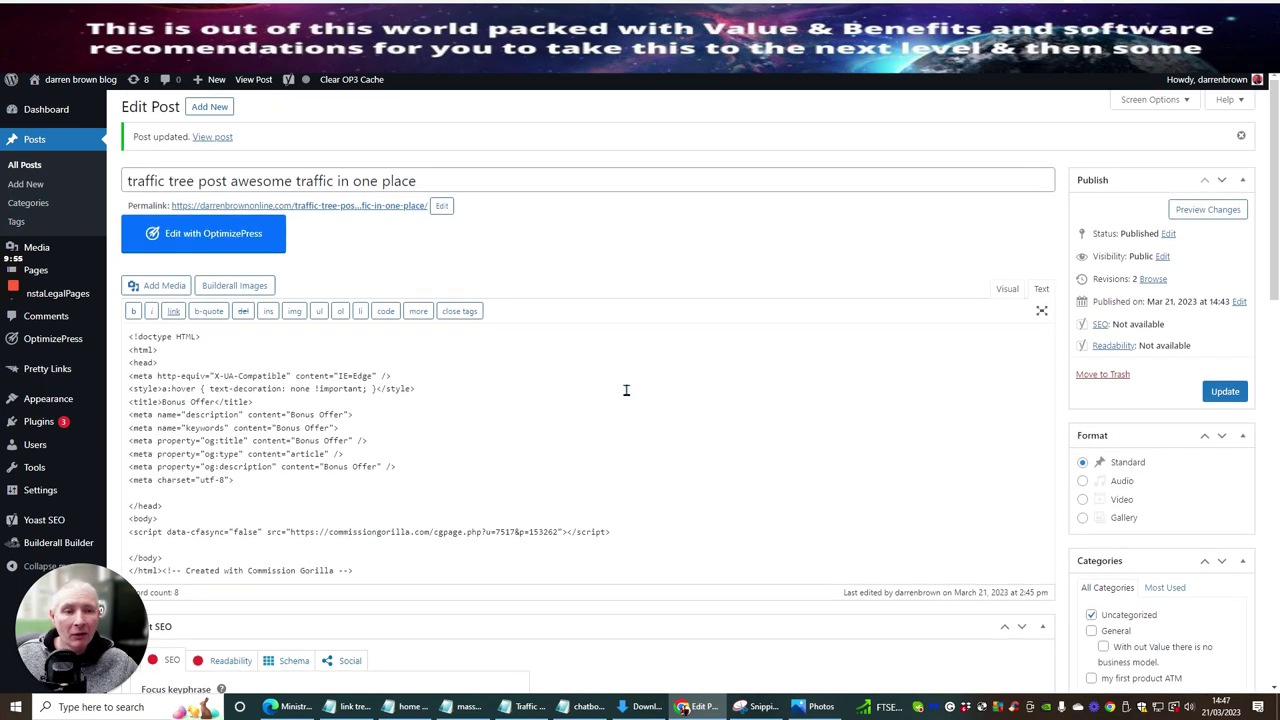